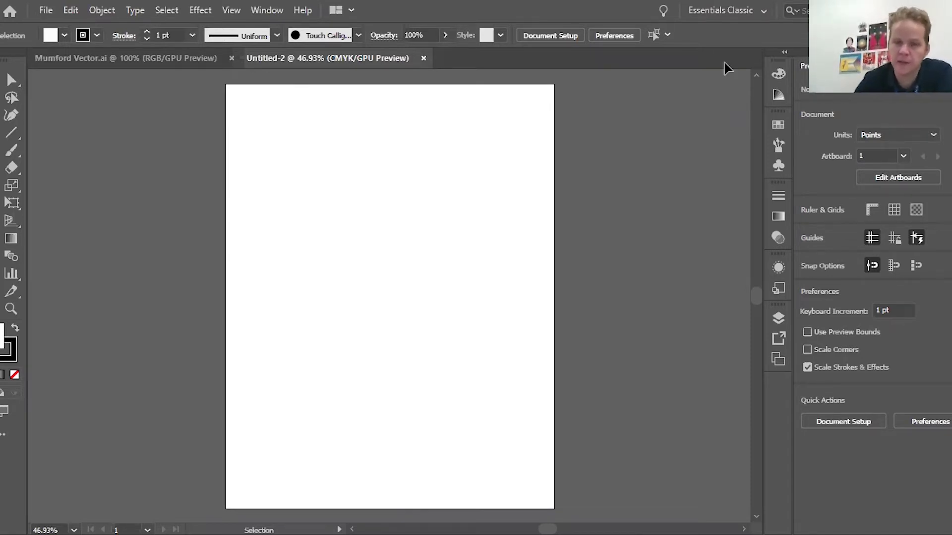
# Step: In Mumford Vector.ai, hide Layer 2 and examine the original guitarist photo underneath
pyautogui.click(142, 58)
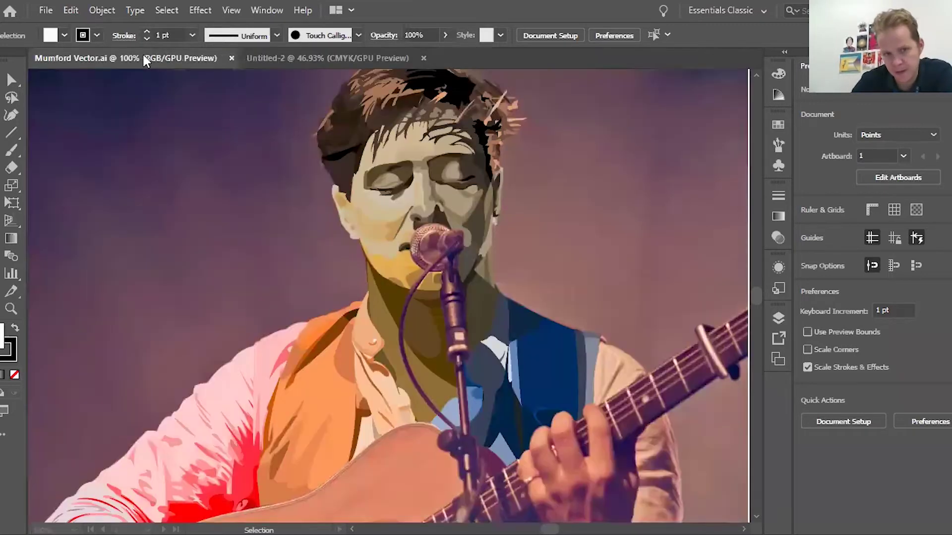
pyautogui.click(778, 318)
pyautogui.click(613, 365)
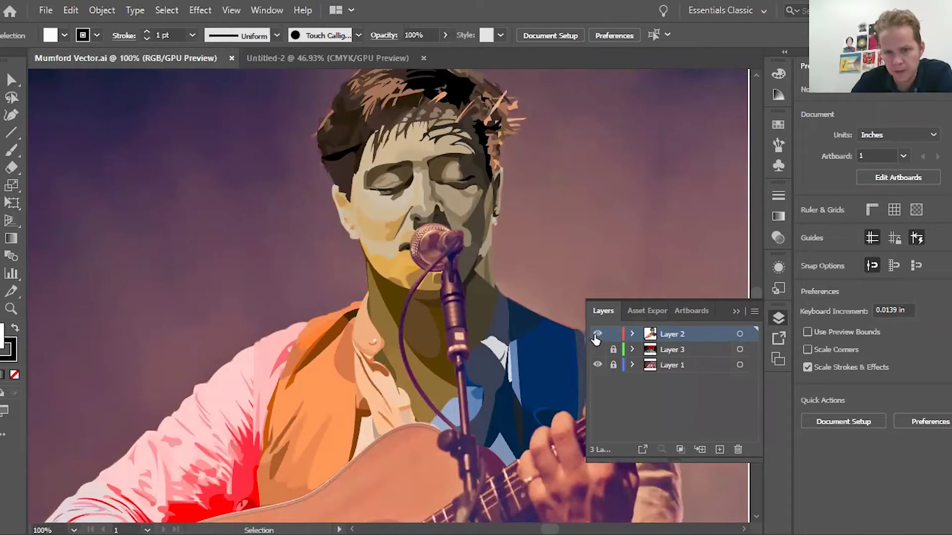
pyautogui.click(597, 335)
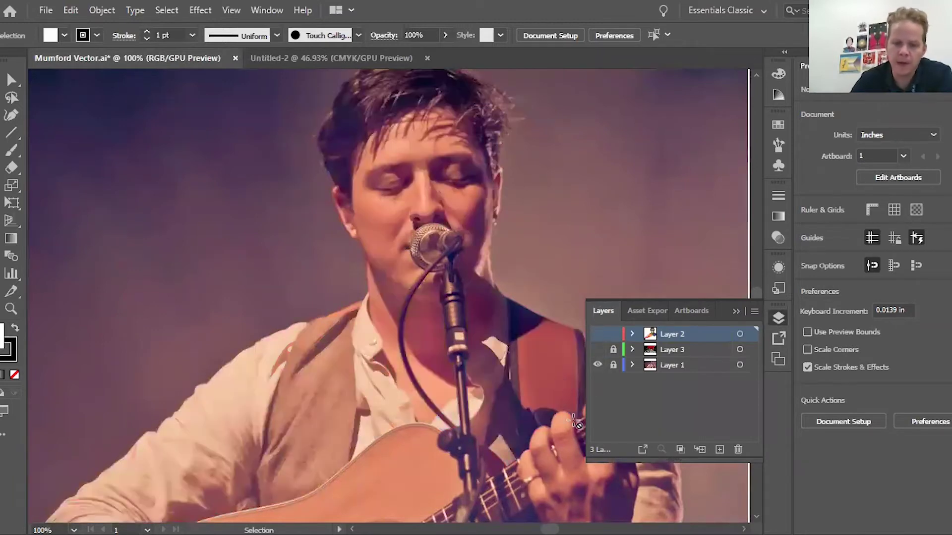
pyautogui.hscroll(5, 573, 420)
pyautogui.hscroll(-2, 574, 421)
pyautogui.hotkey('ctrl', '-')
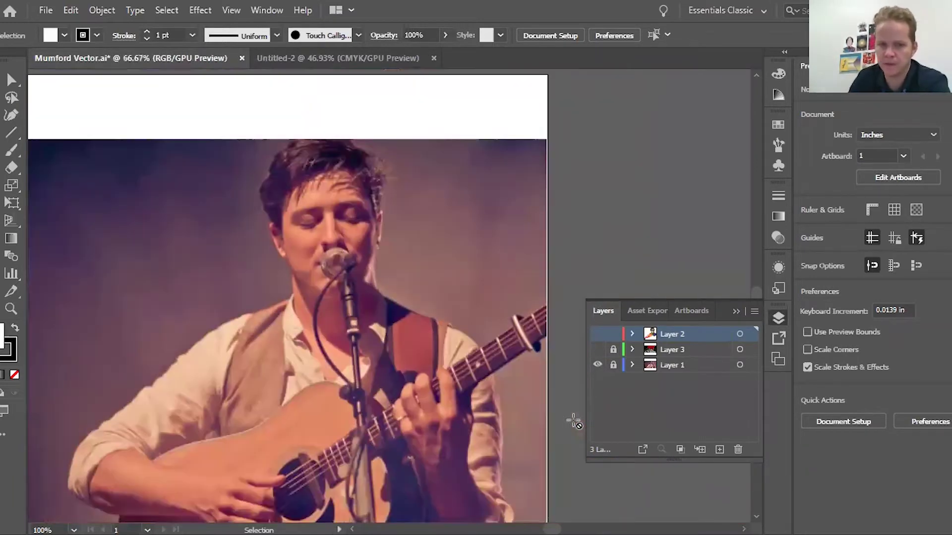
pyautogui.scroll(-3, 213, 270)
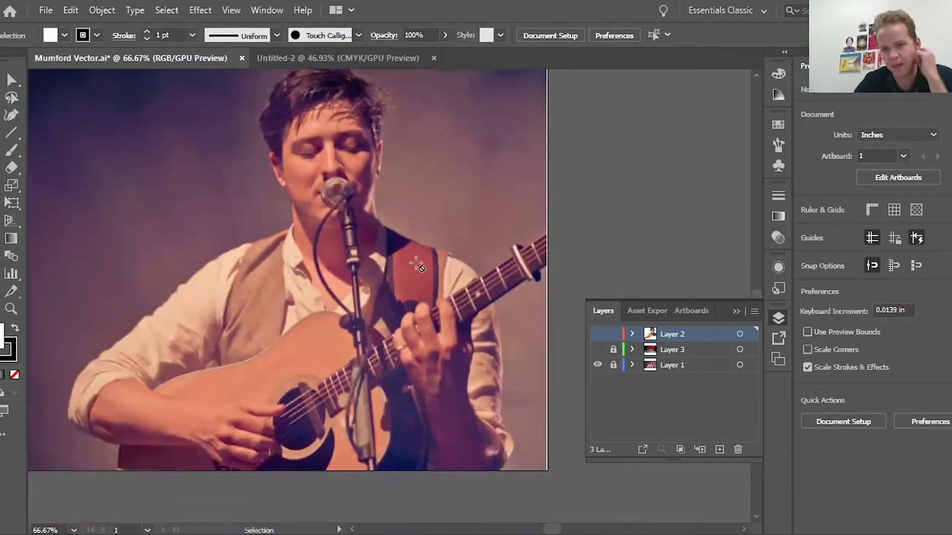
pyautogui.scroll(9, 407, 262)
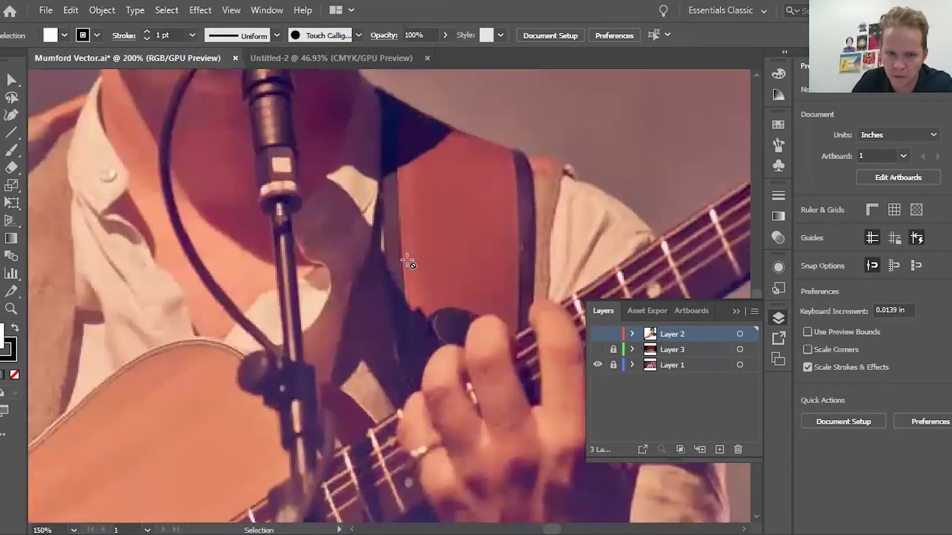
pyautogui.scroll(-9, 407, 262)
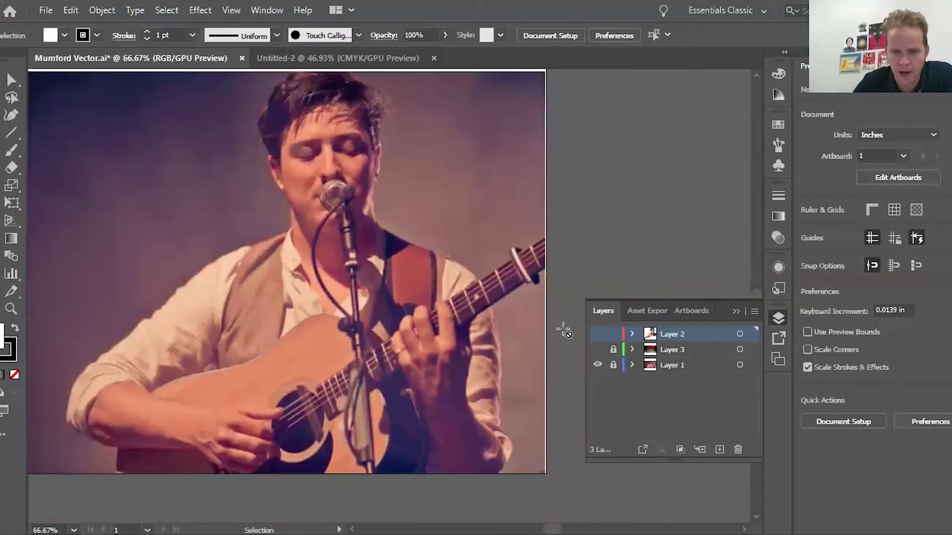
# Step: Show Layer 2, hide the Layer 1 photo, and examine the vector shapes of the face, hair and clothing
pyautogui.click(599, 334)
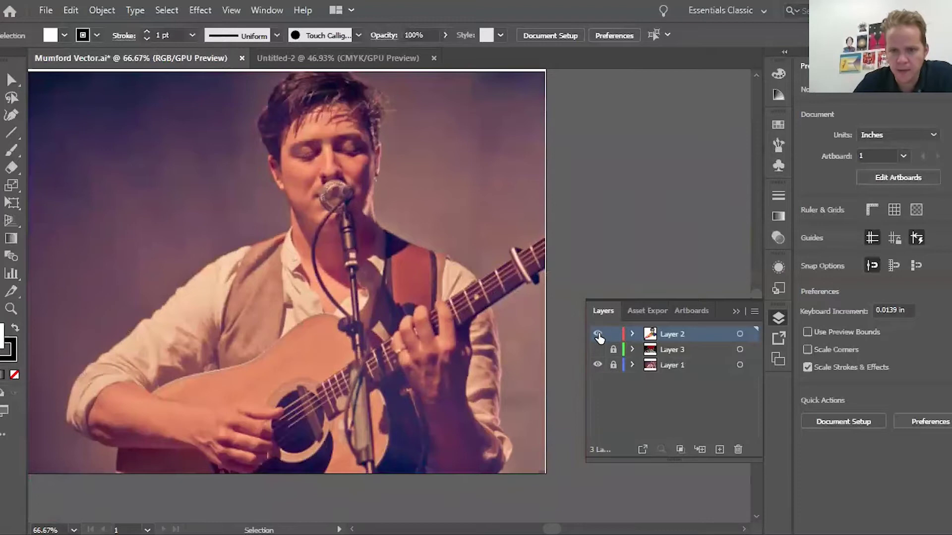
pyautogui.click(598, 365)
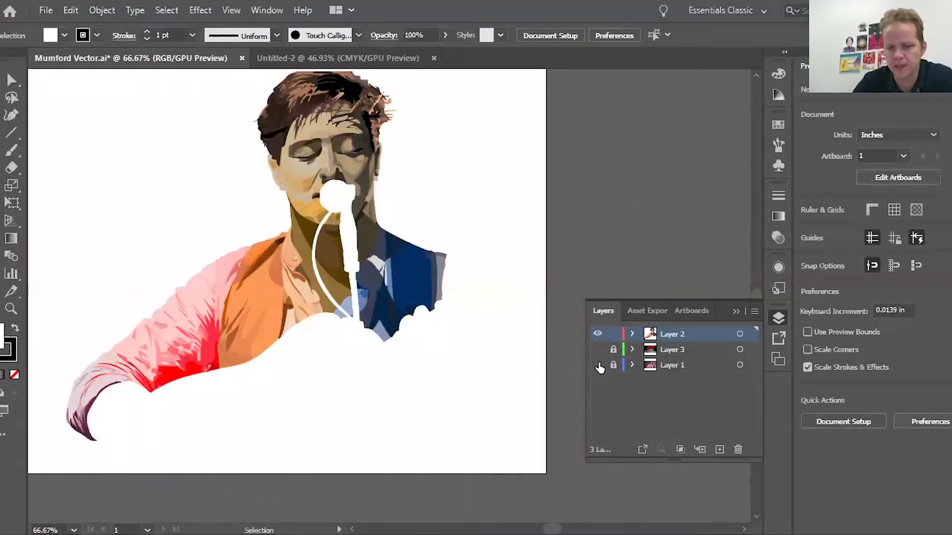
pyautogui.hotkey('ctrl', '+')
pyautogui.hotkey('ctrl', '+')
pyautogui.hotkey('ctrl', '+')
pyautogui.hotkey('ctrl', '+')
pyautogui.hotkey('ctrl', '+')
pyautogui.hotkey('ctrl', '+')
pyautogui.hotkey('ctrl', '+')
pyautogui.hotkey('ctrl', '+')
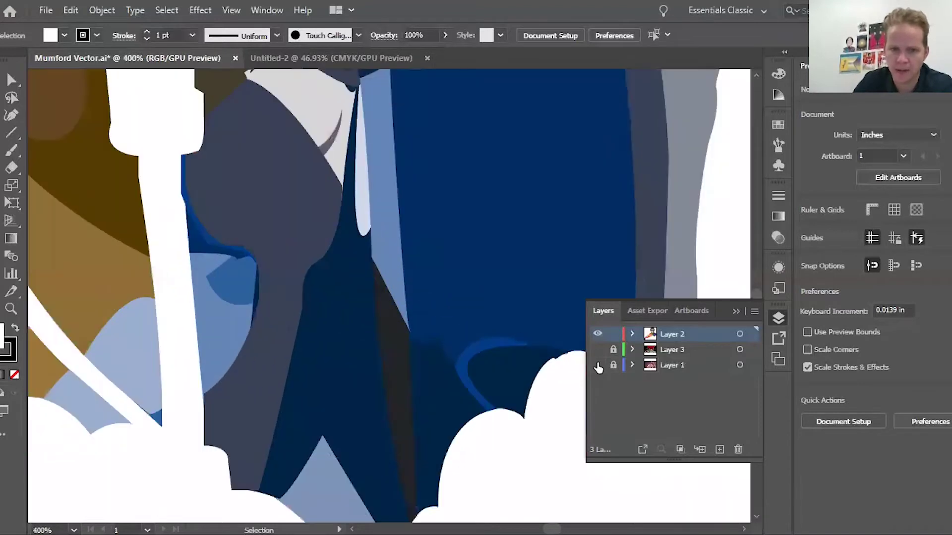
pyautogui.hotkey('ctrl', '-')
pyautogui.hotkey('ctrl', '-')
pyautogui.hotkey('ctrl', '-')
pyautogui.hotkey('ctrl', '-')
pyautogui.hotkey('ctrl', '-')
pyautogui.hotkey('ctrl', '-')
pyautogui.hotkey('ctrl', '-')
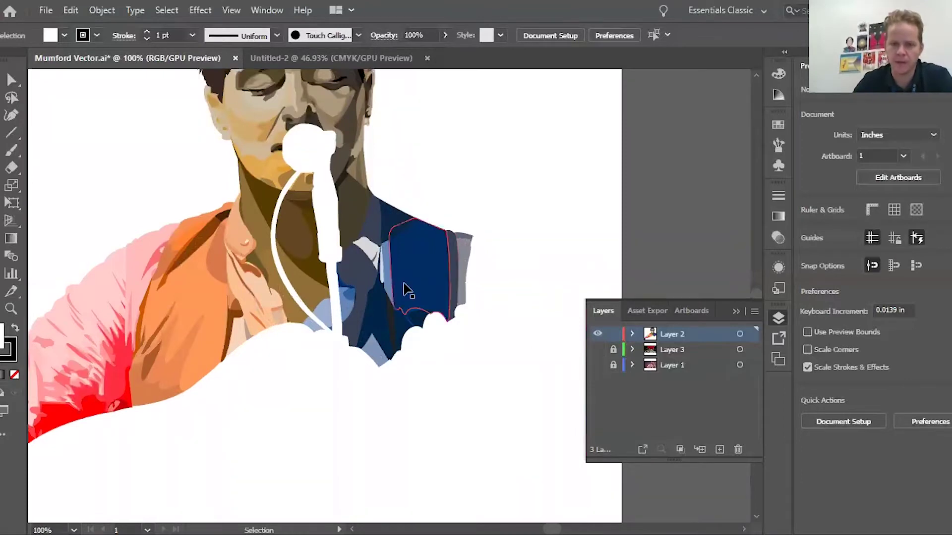
pyautogui.scroll(3, 404, 287)
pyautogui.scroll(-1, 404, 287)
pyautogui.scroll(1, 404, 284)
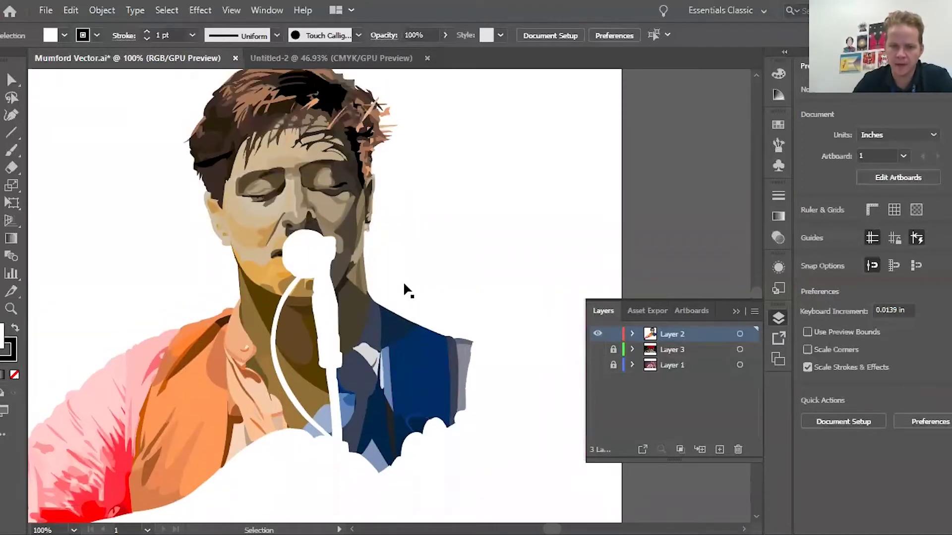
pyautogui.scroll(-1, 404, 289)
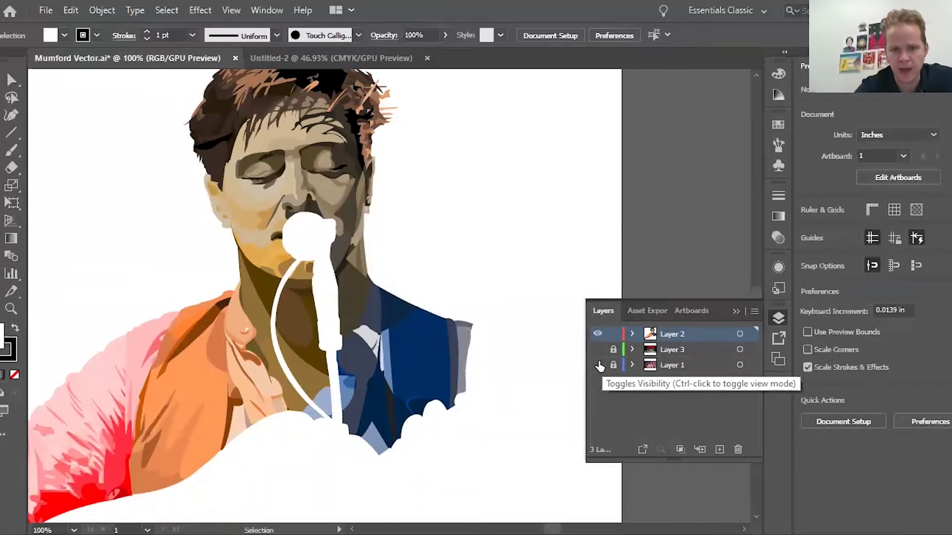
pyautogui.hotkey('ctrl', '0')
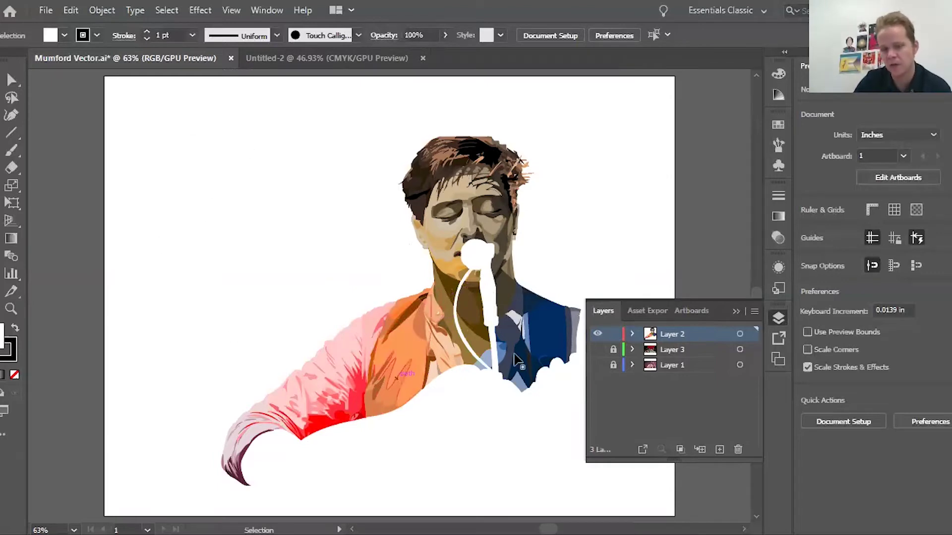
# Step: Show Layer 1 again and toggle Layer 2 off and on to compare the vector portrait with the photo
pyautogui.click(597, 366)
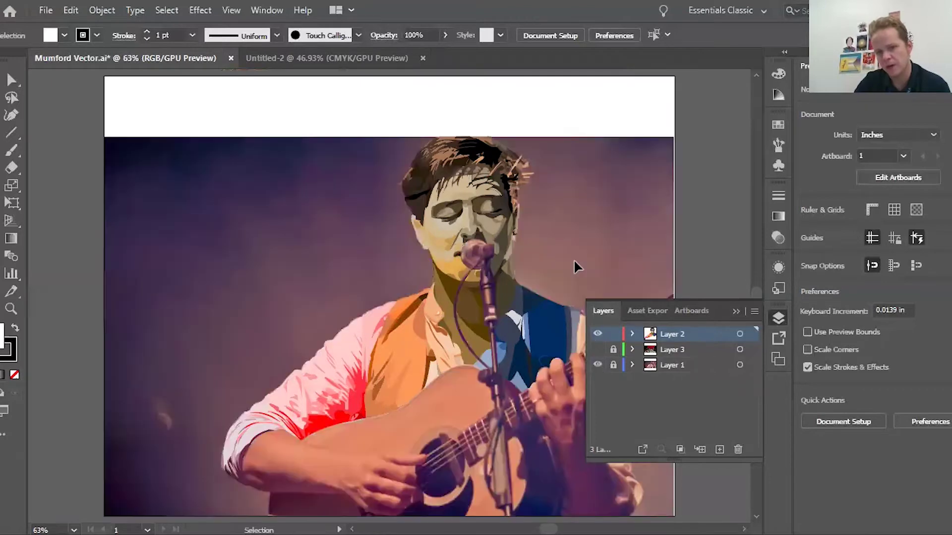
pyautogui.click(598, 334)
pyautogui.click(598, 335)
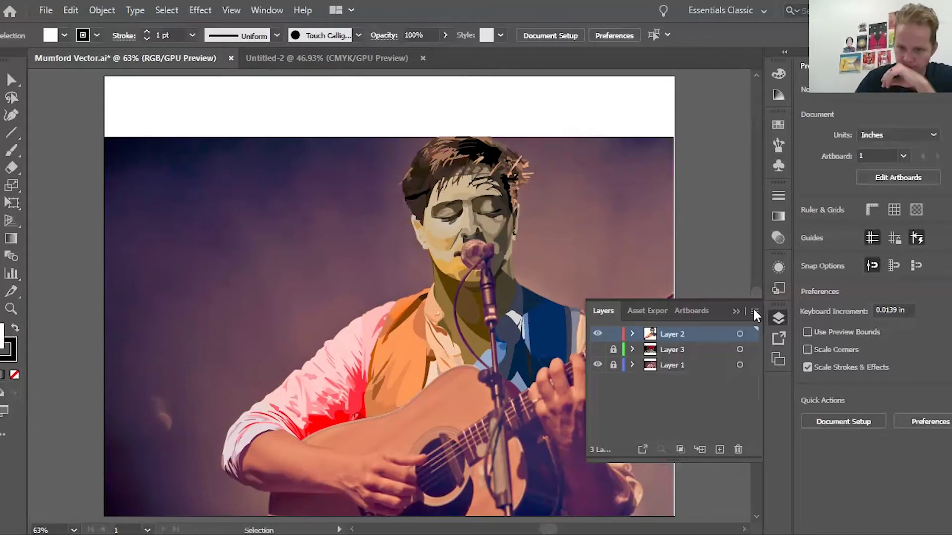
pyautogui.click(735, 310)
# Step: Place the photo patrick-mahomes-gq-cover-august-2020-05 in the Untitled-2 document at about 536 × 804 pt, centred near X 291, Y 430 pt
pyautogui.click(350, 58)
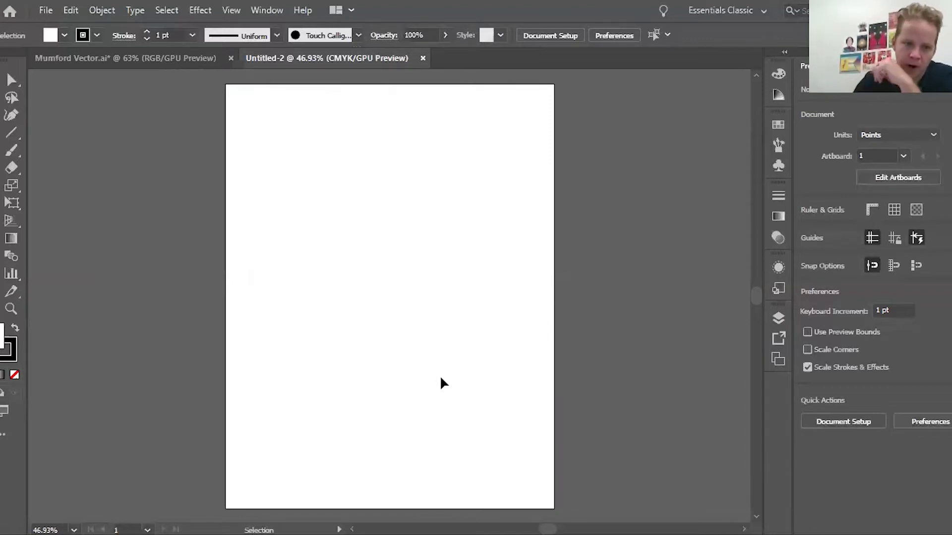
pyautogui.click(37, 12)
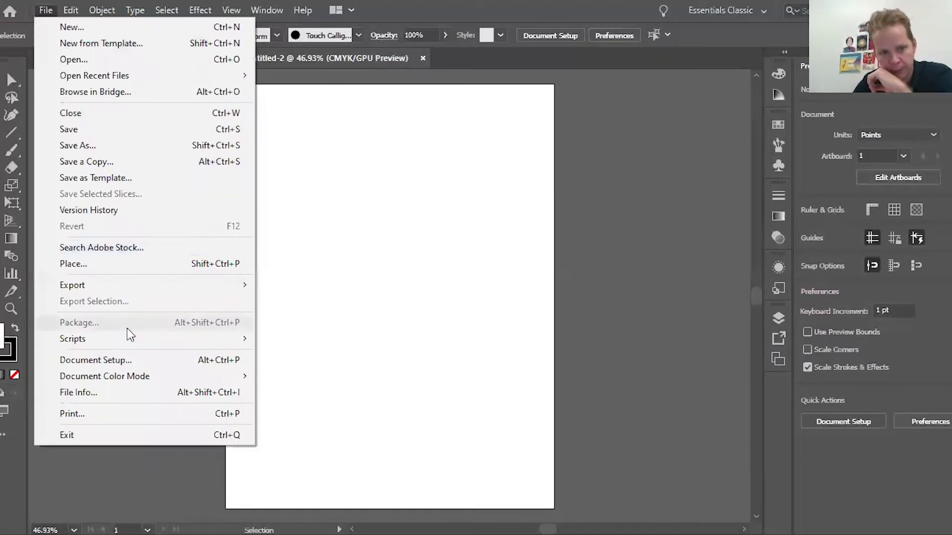
pyautogui.click(114, 265)
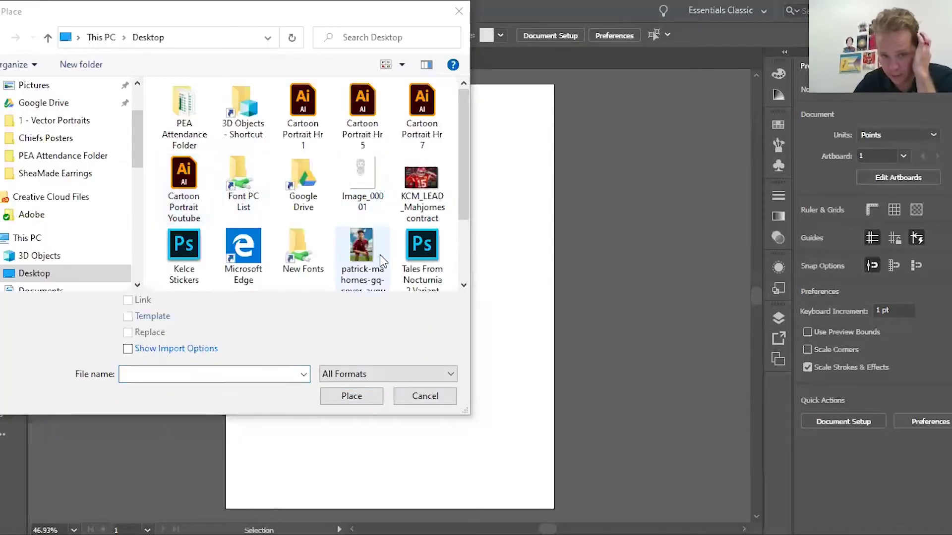
pyautogui.click(374, 248)
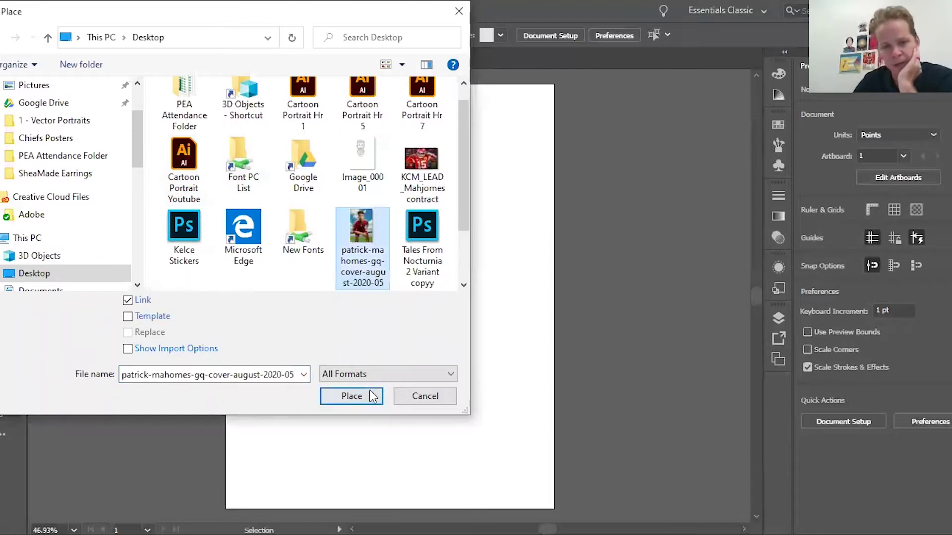
pyautogui.click(369, 402)
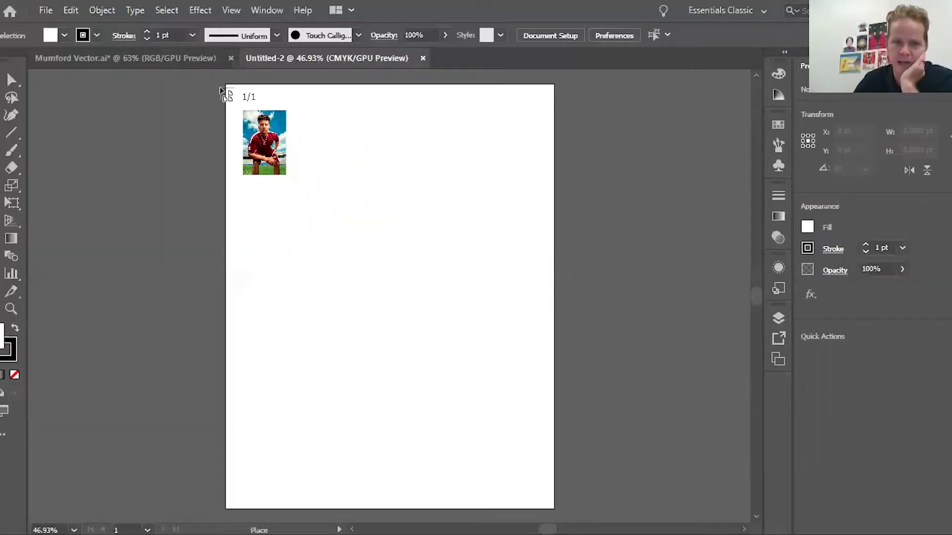
pyautogui.moveTo(220, 88); pyautogui.dragTo(507, 518)
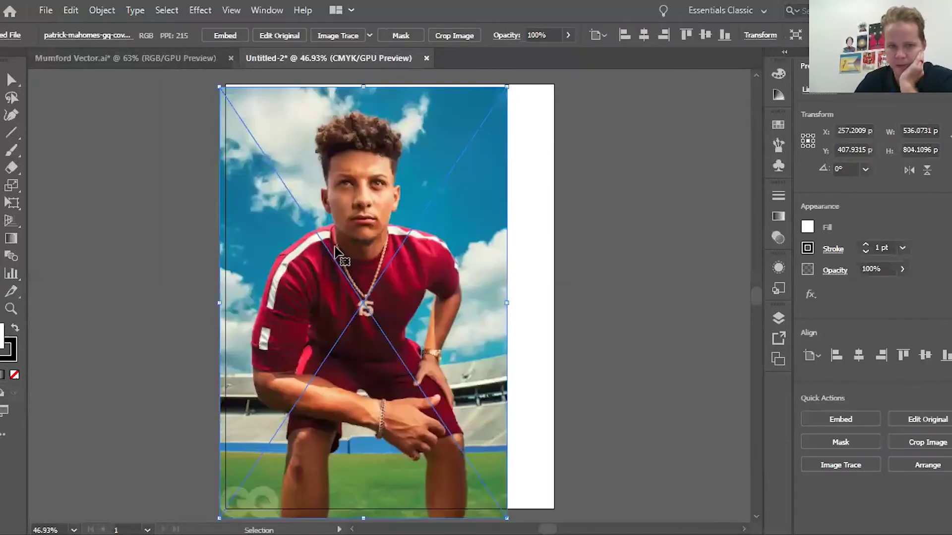
pyautogui.moveTo(346, 258); pyautogui.dragTo(365, 271)
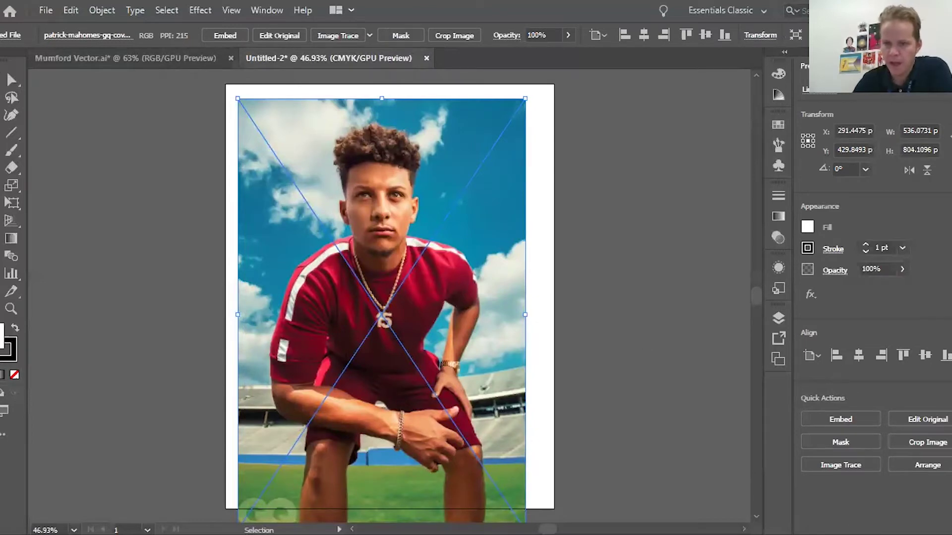
# Step: Open the document's layer list and toggle the visibility of Layer 1 to check that it holds the photo
pyautogui.click(778, 318)
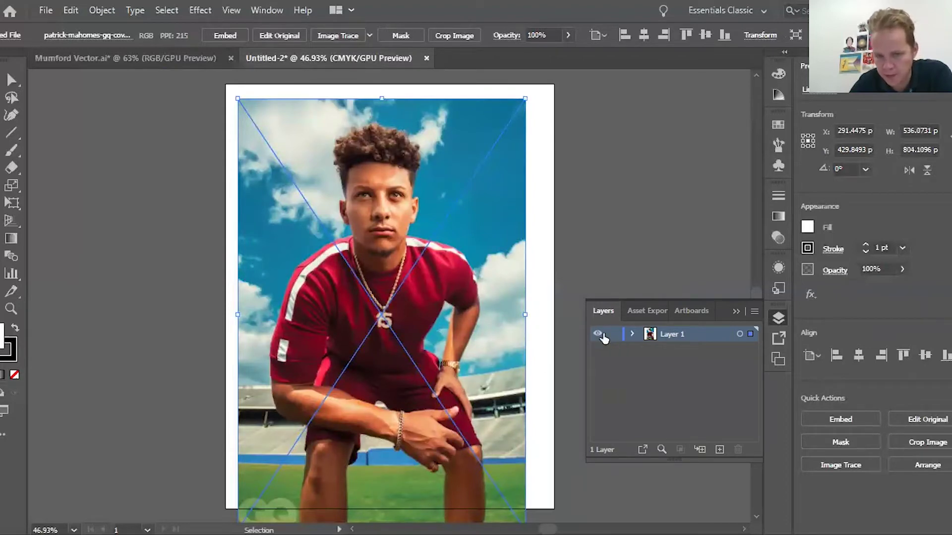
pyautogui.keyDown('ctrl'); pyautogui.click(598, 335); pyautogui.keyUp('ctrl')
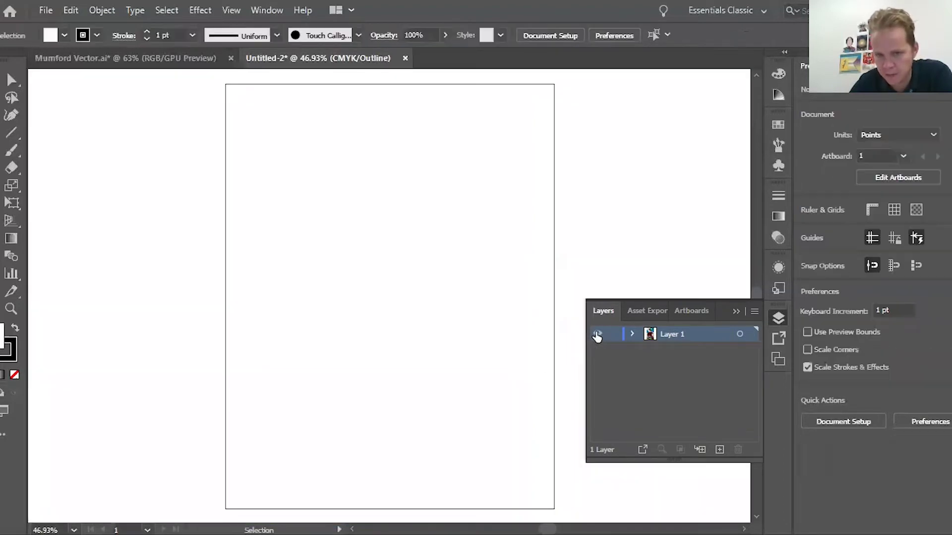
pyautogui.keyDown('ctrl'); pyautogui.click(598, 335); pyautogui.keyUp('ctrl')
pyautogui.keyDown('ctrl'); pyautogui.click(598, 334); pyautogui.keyUp('ctrl')
pyautogui.keyDown('ctrl'); pyautogui.click(598, 334); pyautogui.keyUp('ctrl')
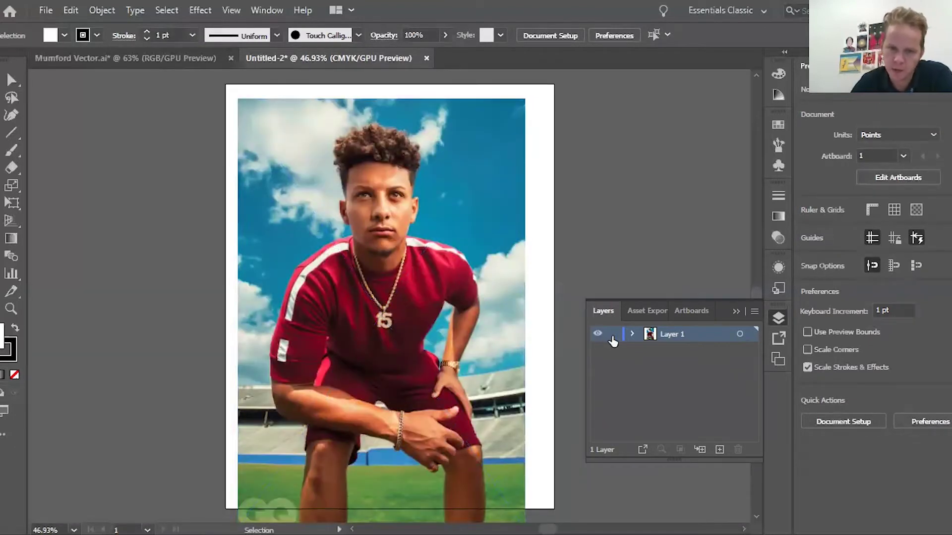
# Step: Lock Layer 1 containing the photo and add a new empty layer above it
pyautogui.click(613, 335)
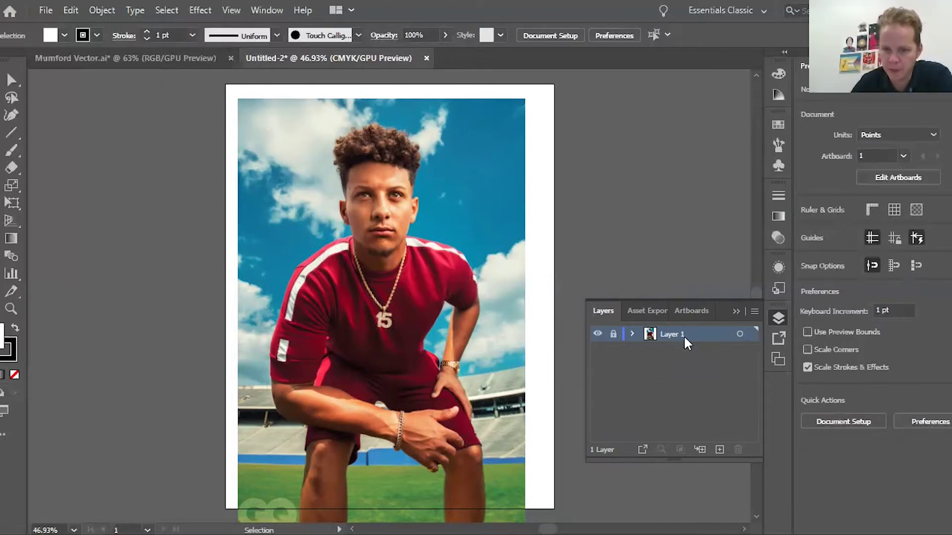
pyautogui.click(719, 449)
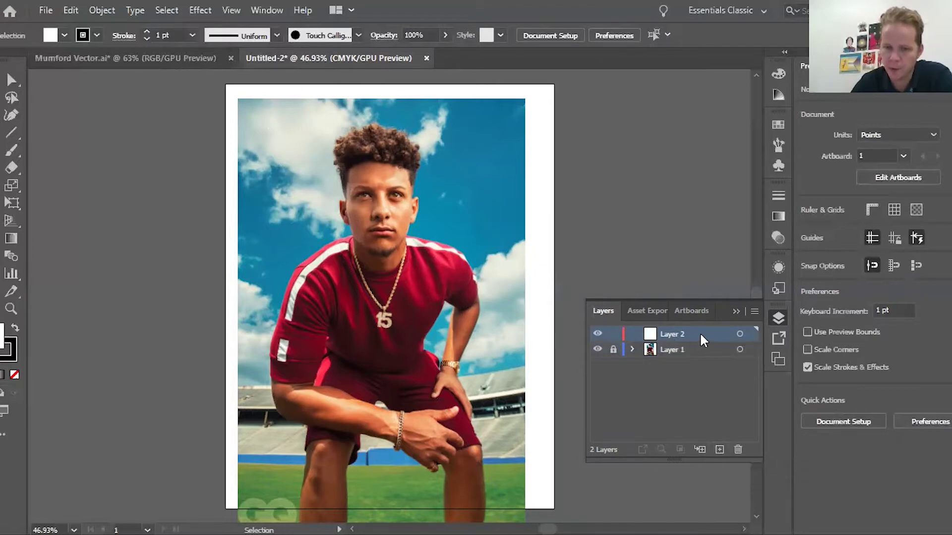
pyautogui.click(613, 349)
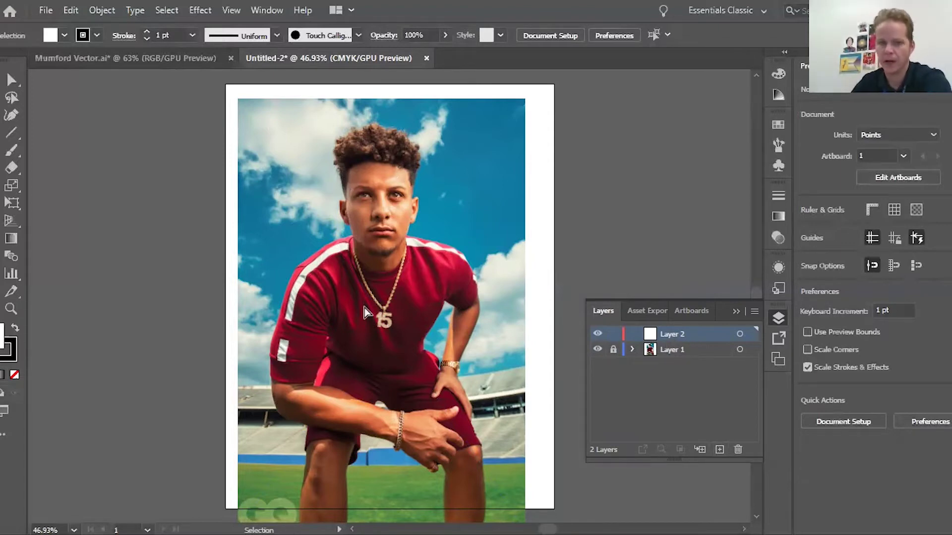
# Step: With the Pen tool active, set both the stroke and the fill to None before tracing the eye beside the visible ear
pyautogui.scroll(4, 364, 308)
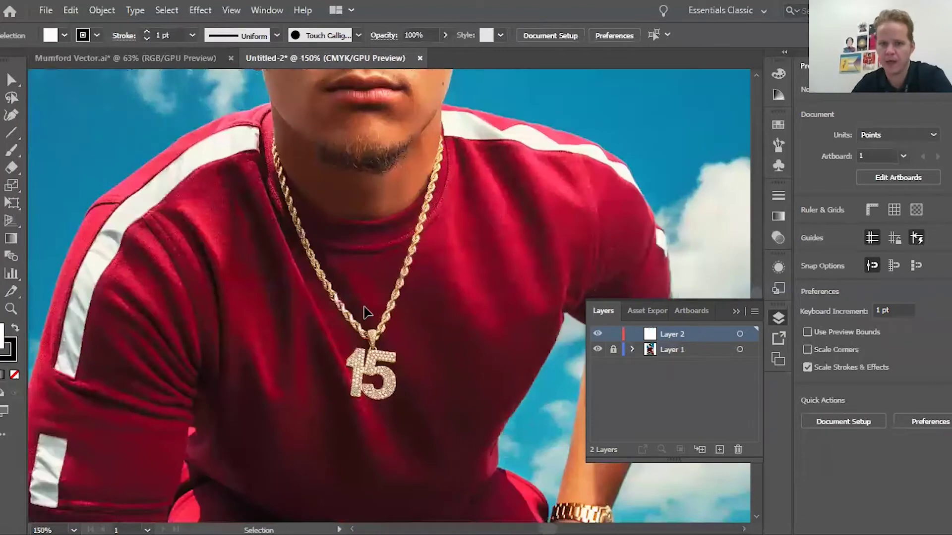
pyautogui.scroll(10, 364, 307)
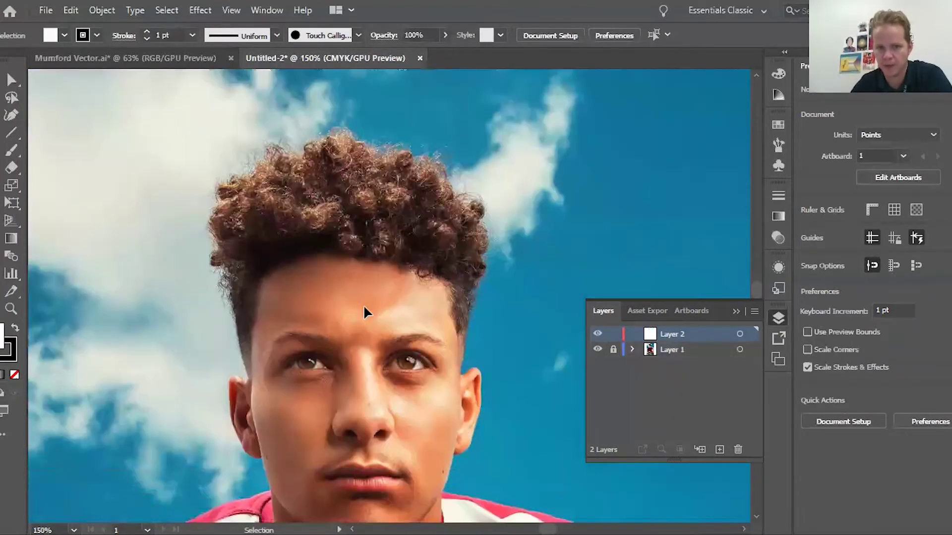
pyautogui.scroll(4, 364, 308)
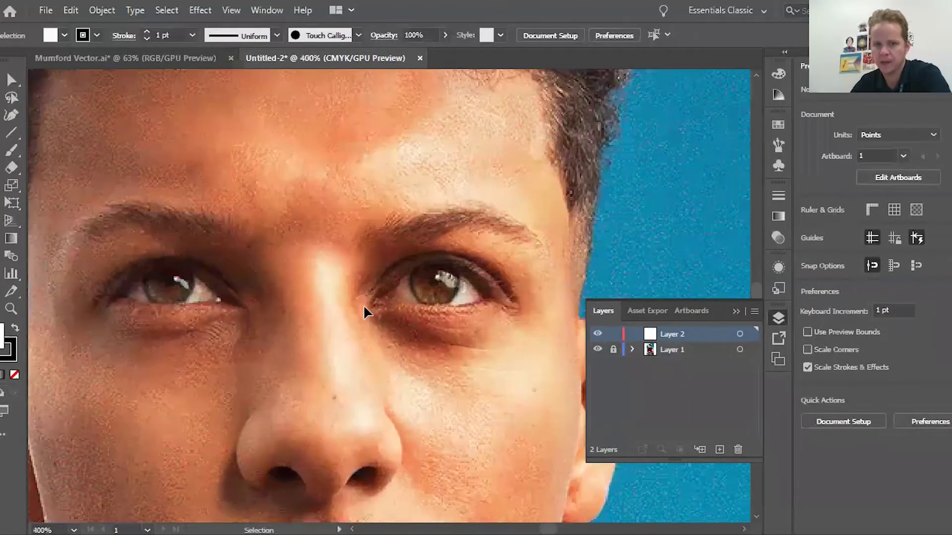
pyautogui.hscroll(4, 364, 308)
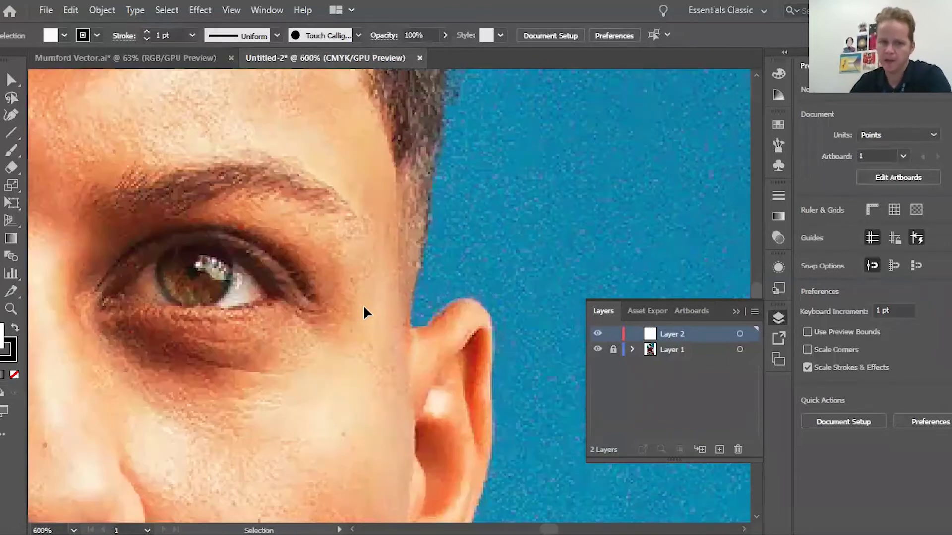
pyautogui.scroll(2, 364, 308)
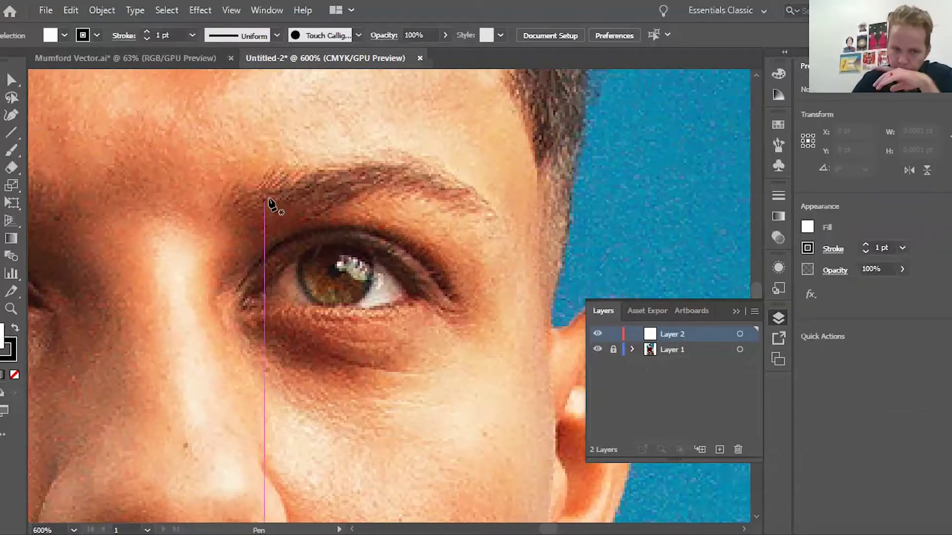
pyautogui.click(97, 36)
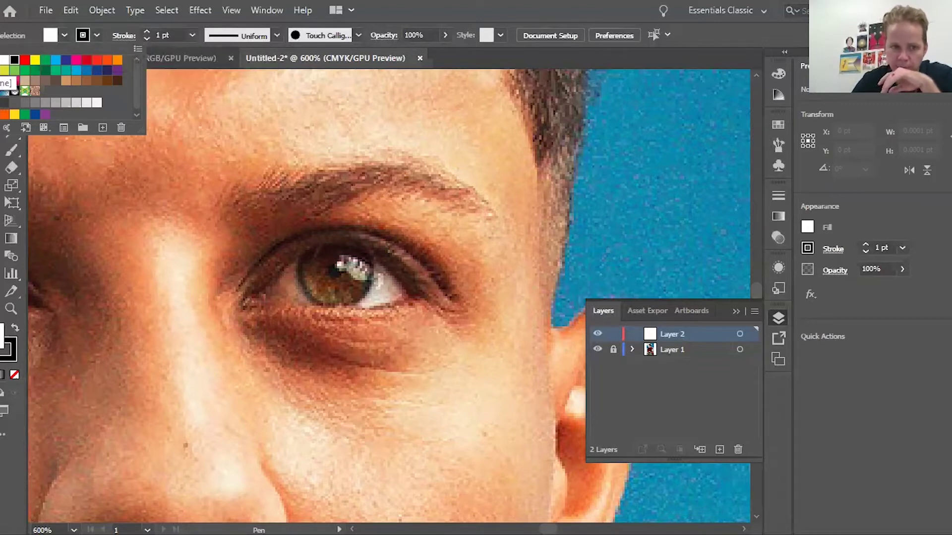
pyautogui.click(0, 60)
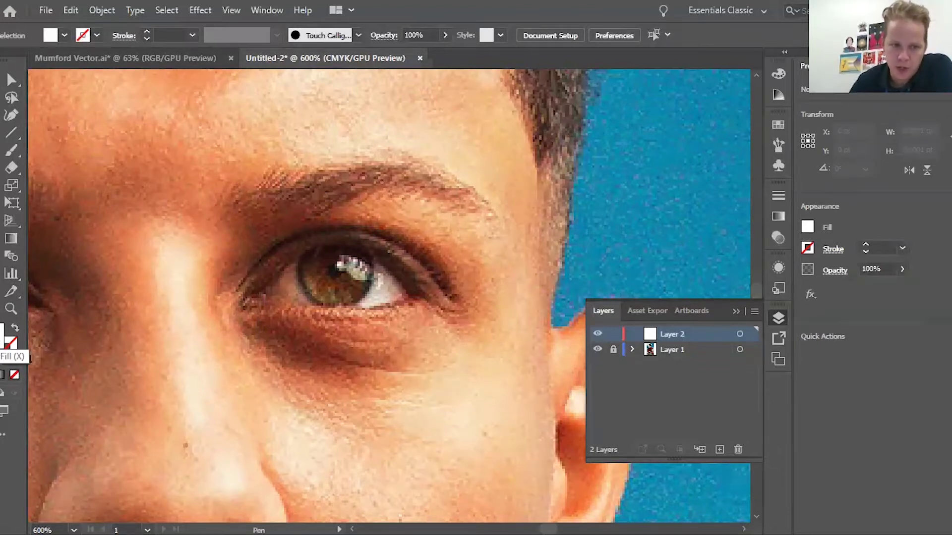
pyautogui.click(3, 333)
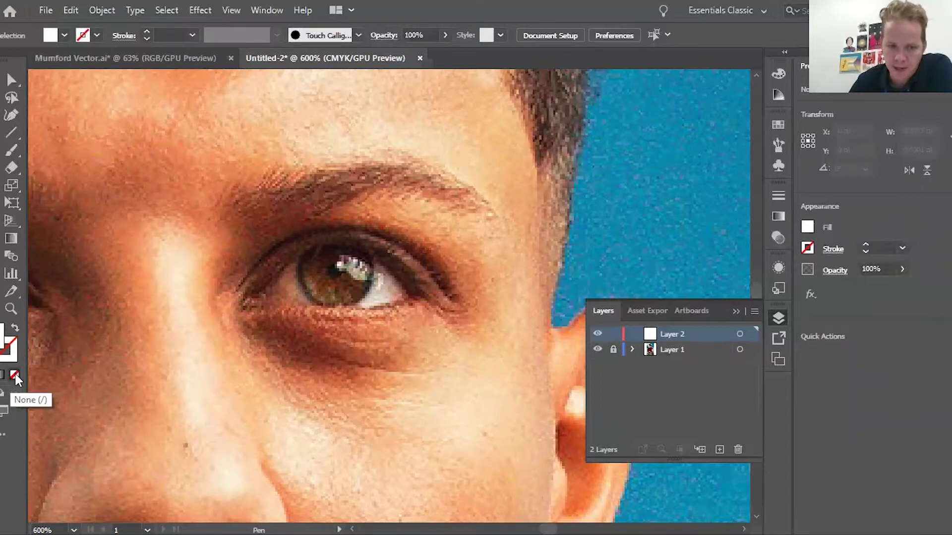
pyautogui.click(15, 375)
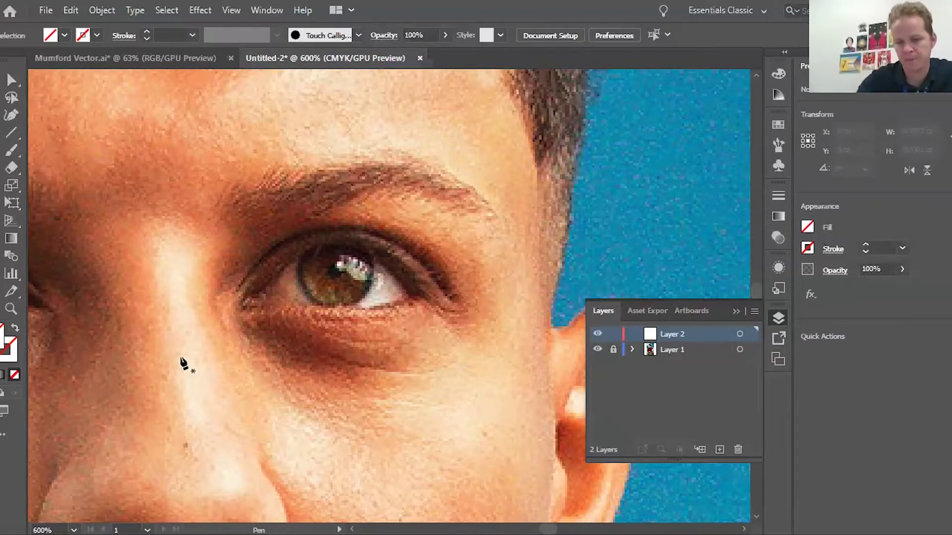
# Step: Trace the bright light reflection in the iris as a closed, partly curved path with the Pen tool on Layer 2
pyautogui.press('a')
pyautogui.hotkey('ctrl', '+')
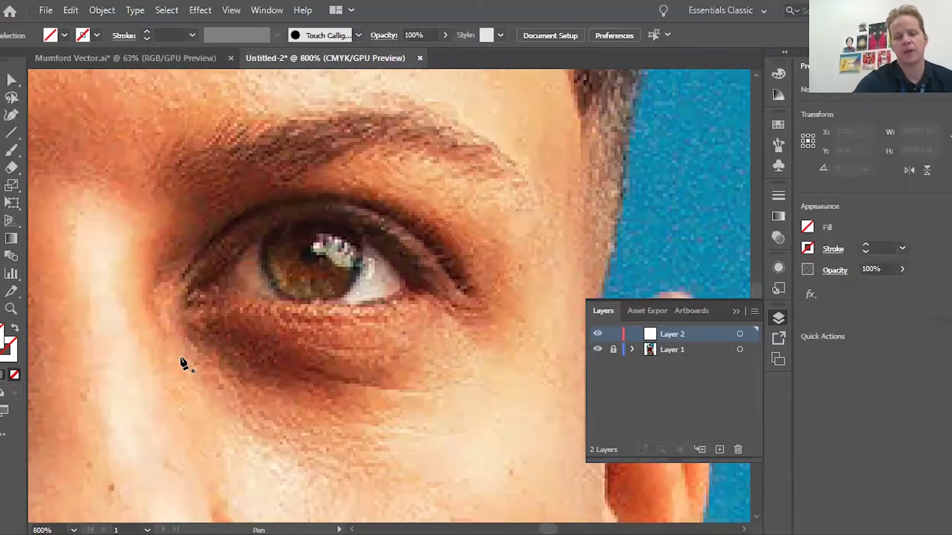
pyautogui.scroll(1, 184, 364)
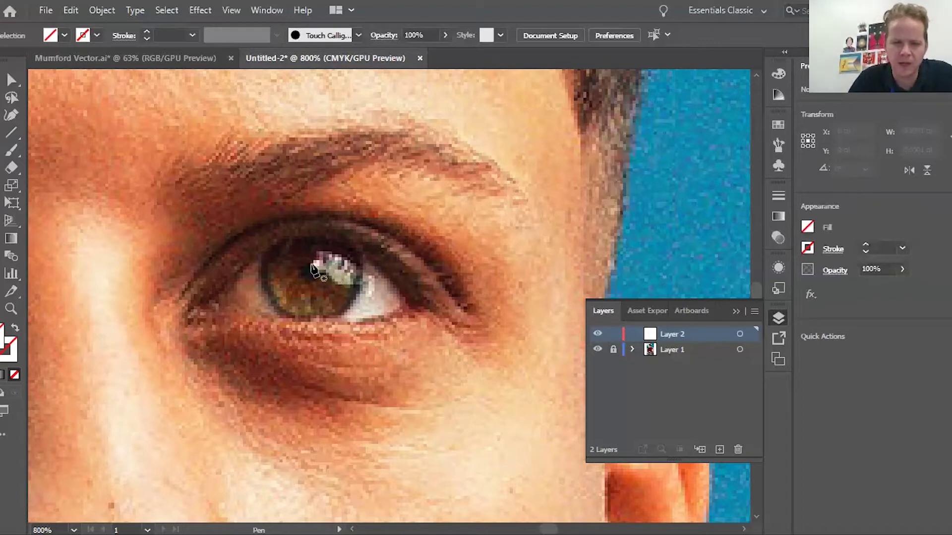
pyautogui.hotkey('ctrl', '-')
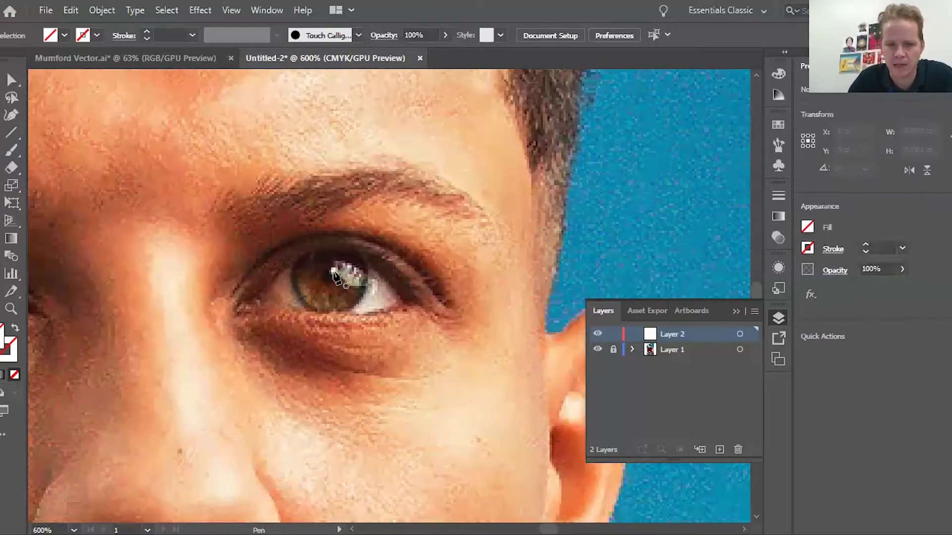
pyautogui.press('a')
pyautogui.hotkey('ctrl', '+')
pyautogui.press('p')
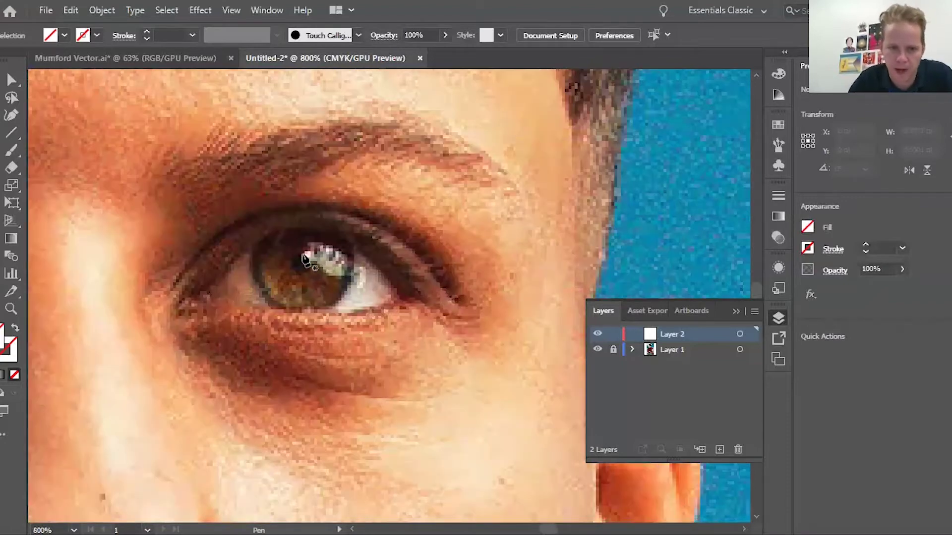
pyautogui.moveTo(303, 254)
pyautogui.mouseDown()
pyautogui.moveTo(346, 254)
pyautogui.moveTo(364, 268)
pyautogui.moveTo(353, 262)
pyautogui.moveTo(363, 268)
pyautogui.moveTo(334, 282)
pyautogui.moveTo(303, 276)
pyautogui.moveTo(317, 272)
pyautogui.moveTo(305, 267)
pyautogui.mouseUp()
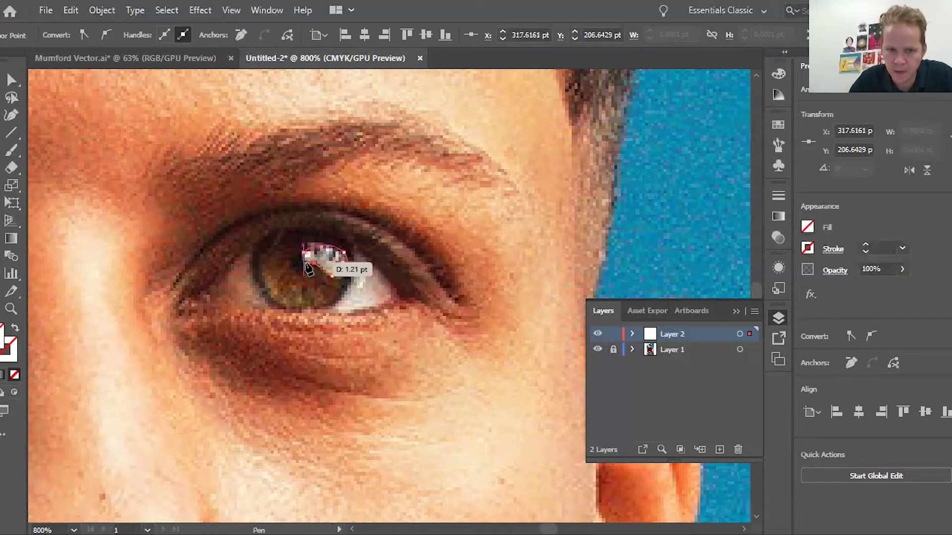
pyautogui.click(304, 263)
pyautogui.click(303, 253)
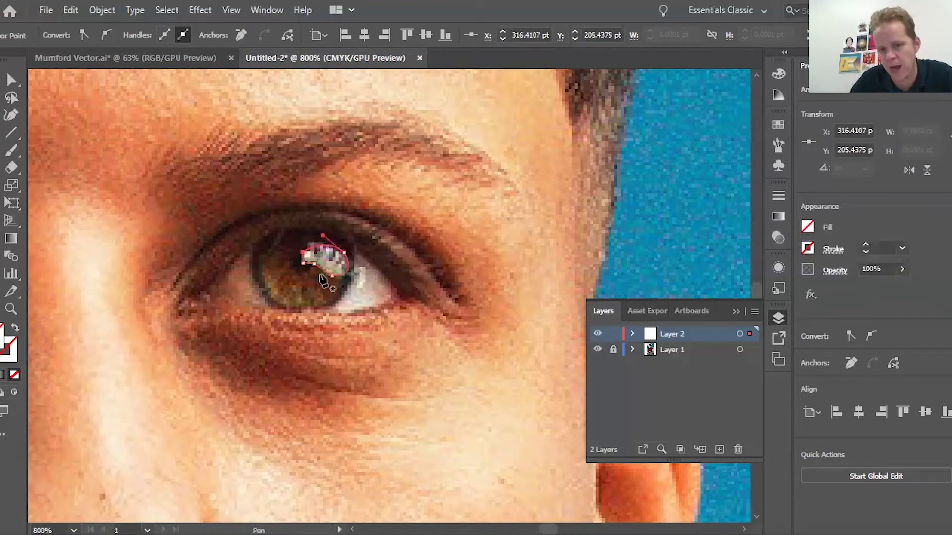
# Step: Examine the traced reflection outline against the photo's pixels at up to 3200% magnification
pyautogui.hotkey('ctrl', '+')
pyautogui.hotkey('ctrl', '+')
pyautogui.hotkey('ctrl', '+')
pyautogui.hotkey('ctrl', '+')
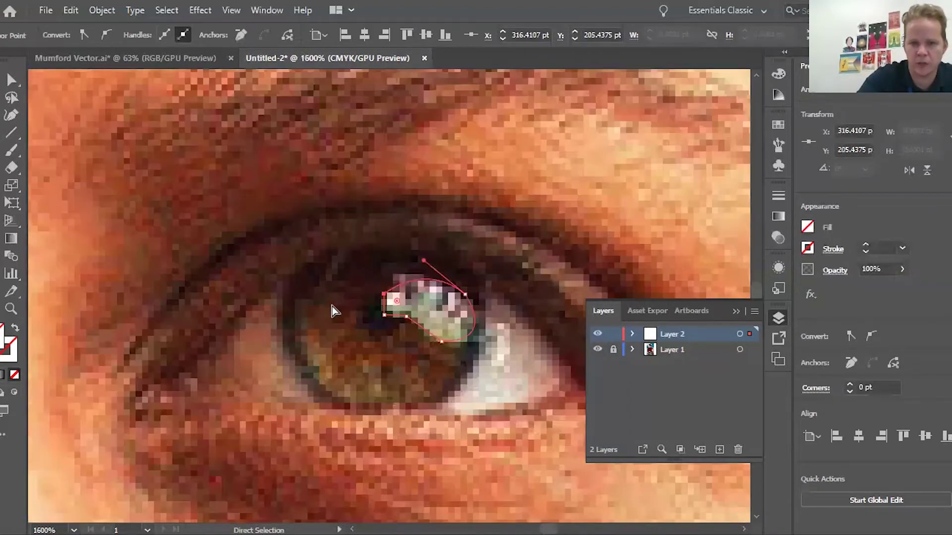
pyautogui.hscroll(5, 337, 313)
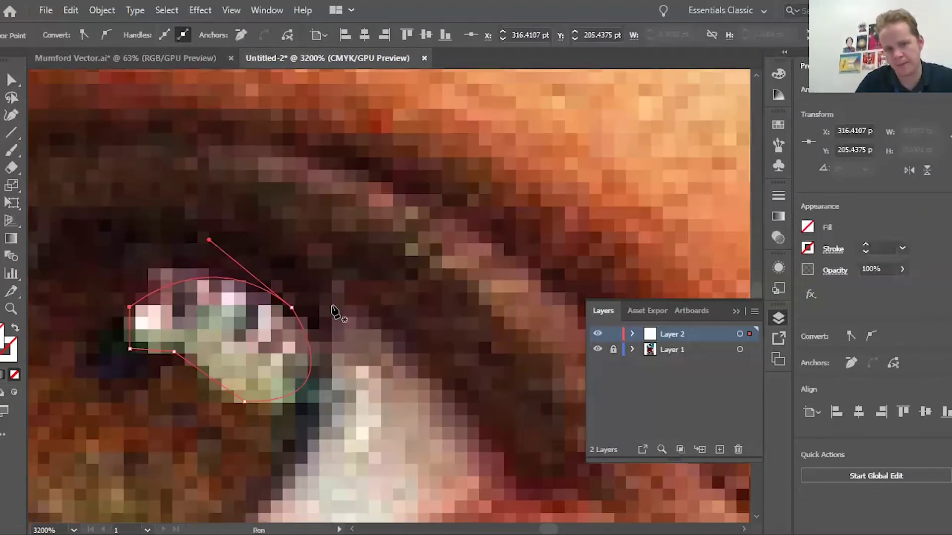
pyautogui.hscroll(-4, 330, 315)
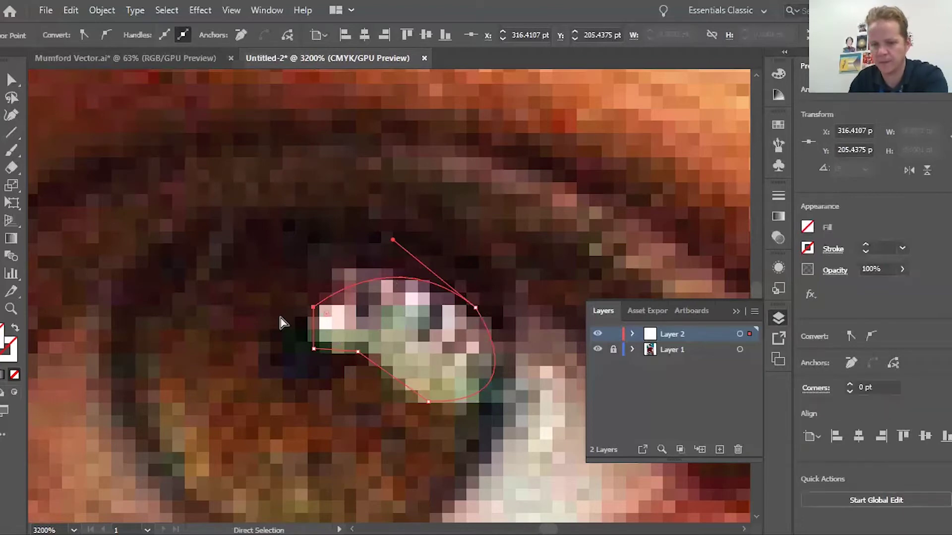
pyautogui.hotkey('ctrl', '-')
pyautogui.hotkey('ctrl', '-')
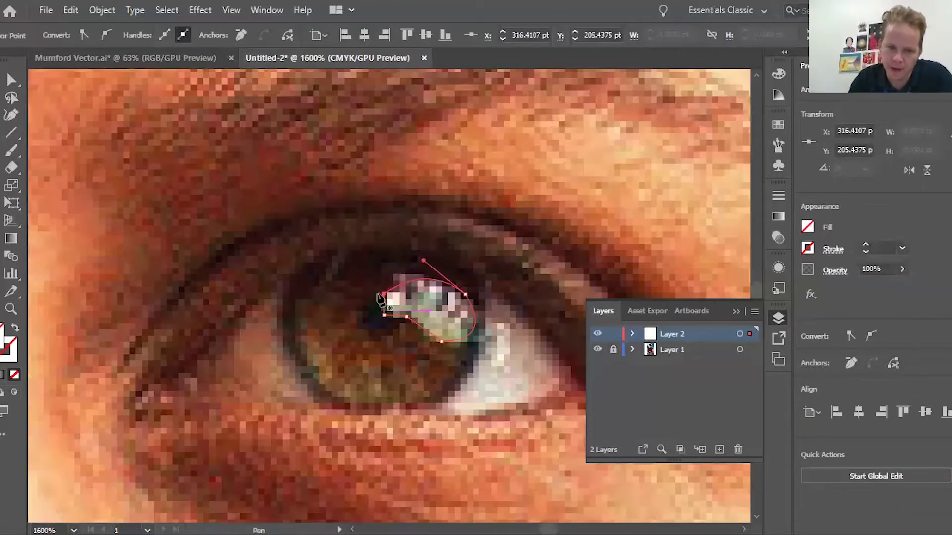
pyautogui.hscroll(4, 426, 331)
pyautogui.hscroll(-2, 426, 331)
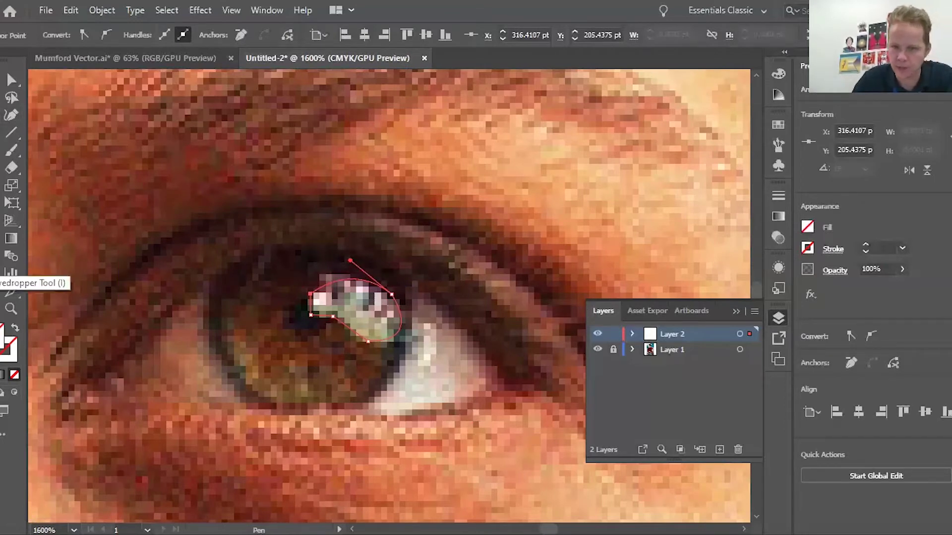
# Step: Fill the reflection shape with a pale grey-green sampled from the photo using the Eyedropper, and deselect it
pyautogui.click(11, 291)
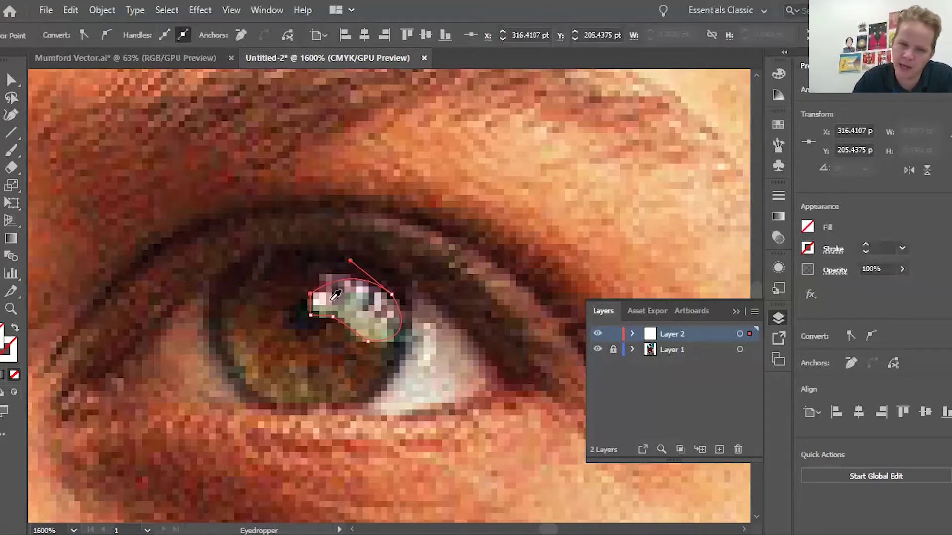
pyautogui.click(366, 293)
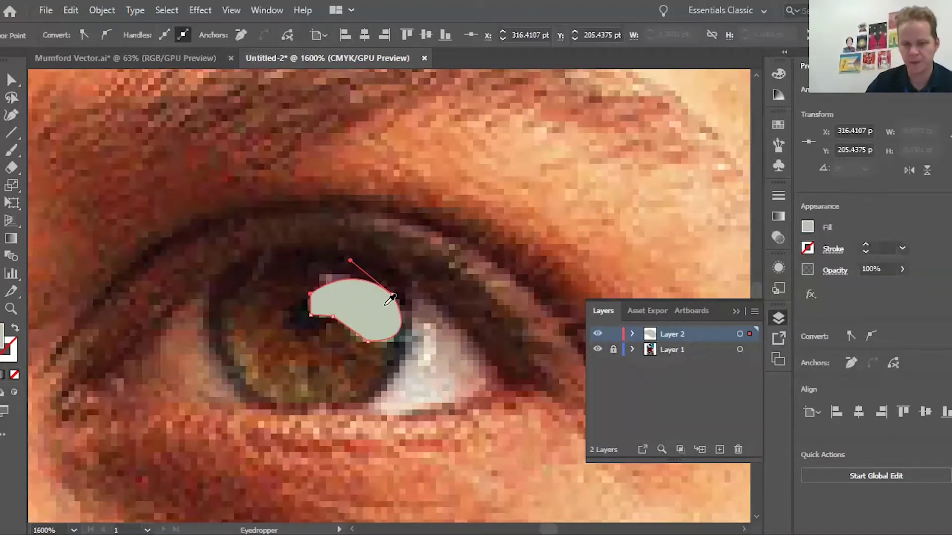
pyautogui.click(11, 79)
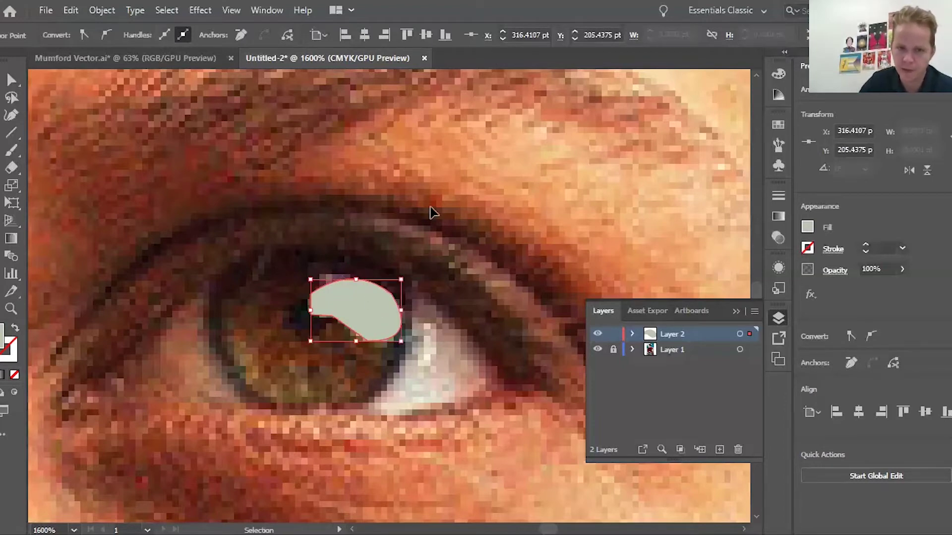
pyautogui.click(478, 329)
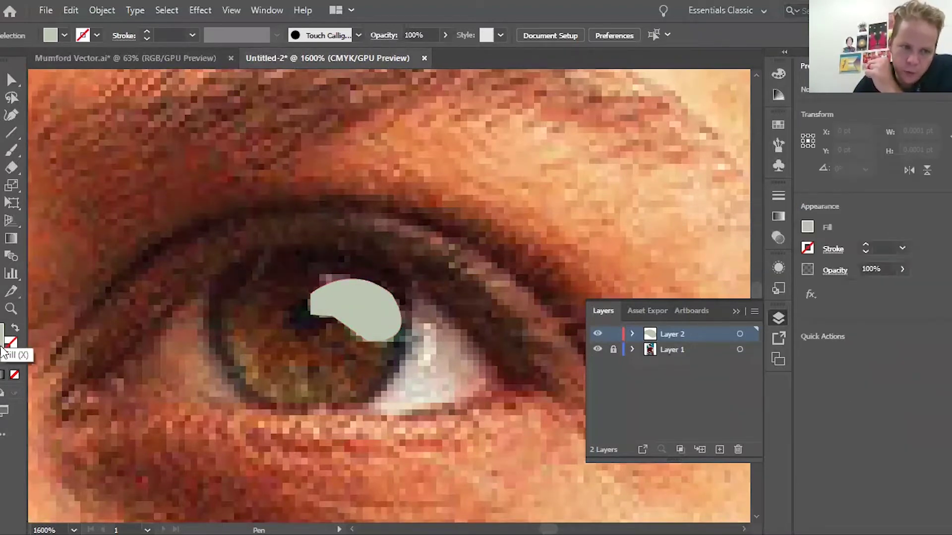
# Step: Reset the fill to None and trace the dark pupil, including its extension across the reflection, as a closed path with the Pen tool
pyautogui.click(17, 375)
pyautogui.click(356, 310)
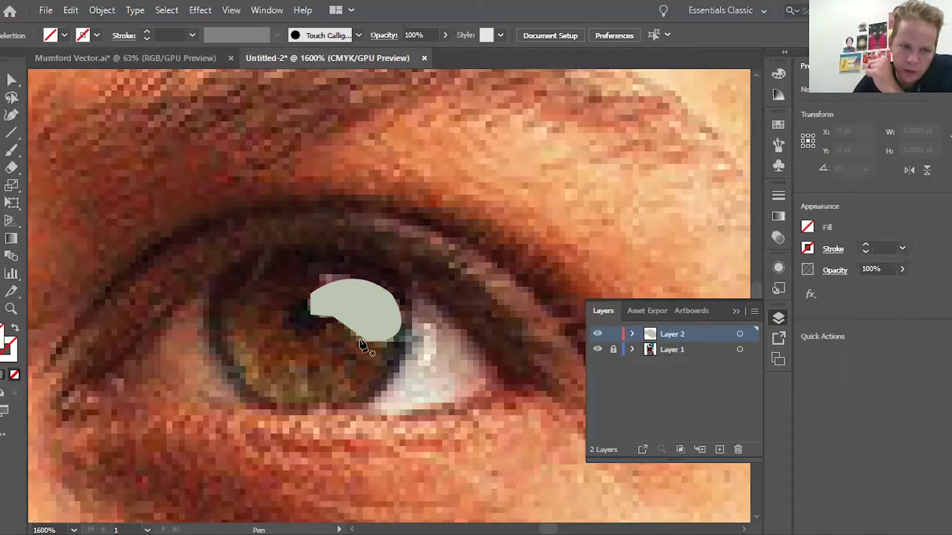
pyautogui.hotkey('ctrl', 'z')
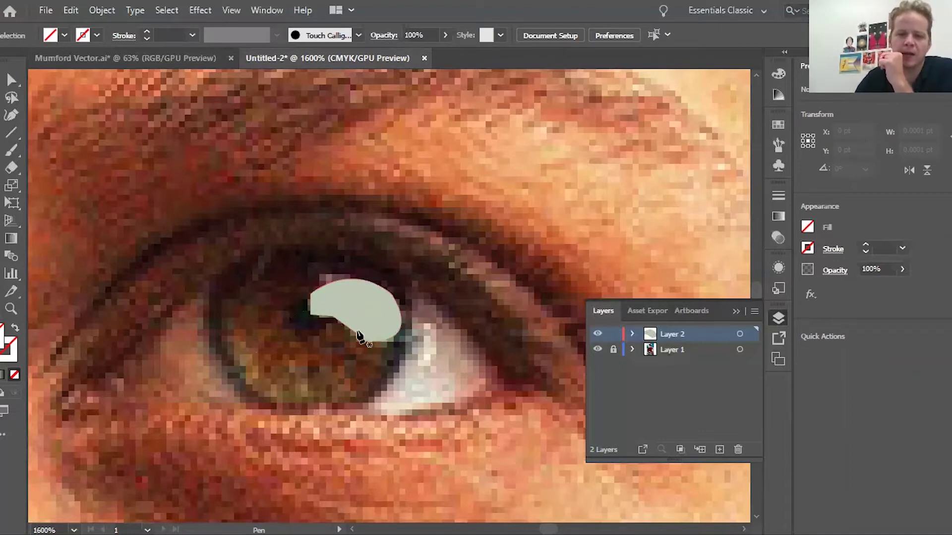
pyautogui.click(317, 303)
pyautogui.moveTo(291, 320); pyautogui.dragTo(356, 308)
pyautogui.click(291, 320)
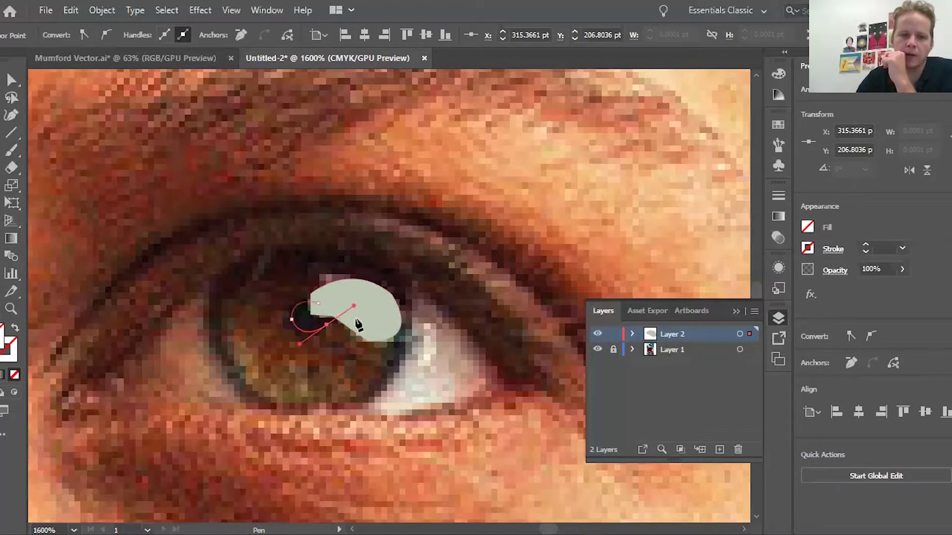
pyautogui.click(334, 318)
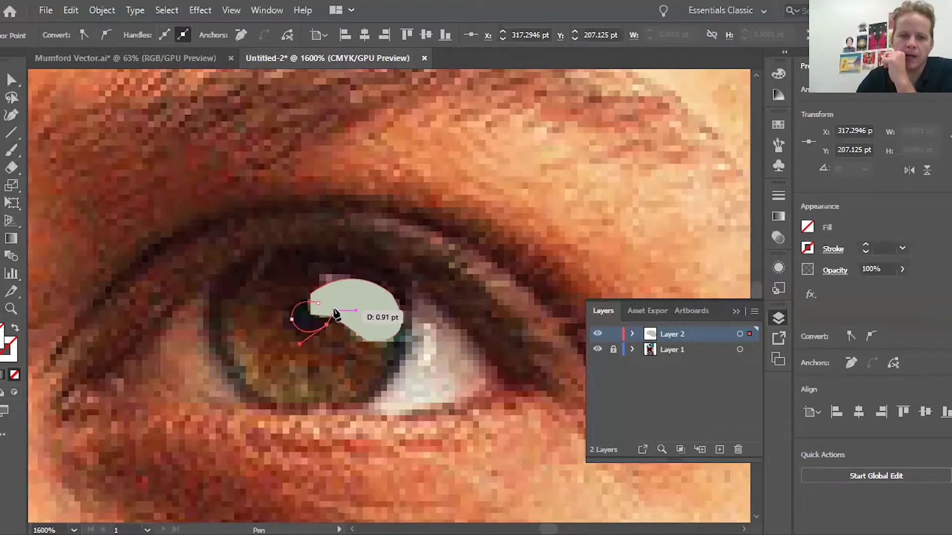
pyautogui.moveTo(331, 303); pyautogui.dragTo(365, 302)
pyautogui.click(346, 302)
pyautogui.click(365, 302)
pyautogui.click(347, 296)
pyautogui.click(330, 296)
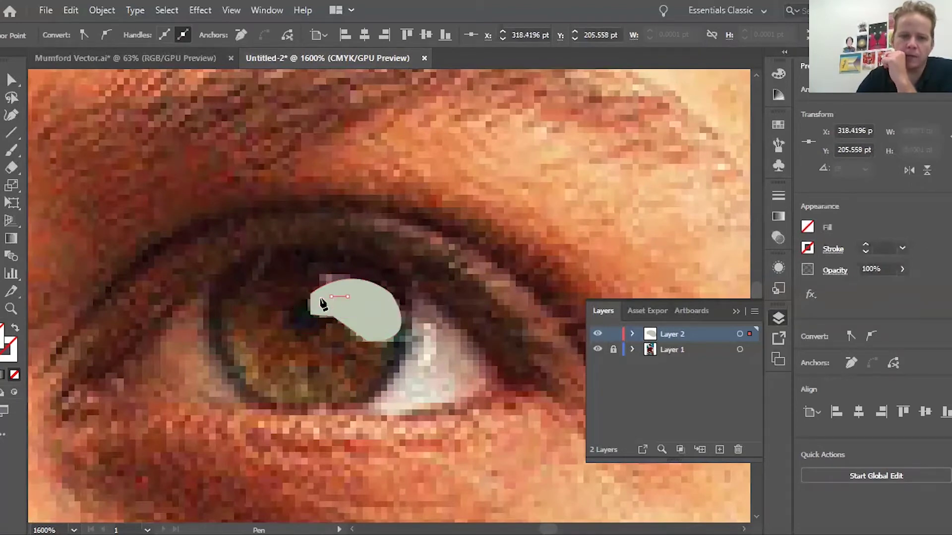
pyautogui.click(317, 303)
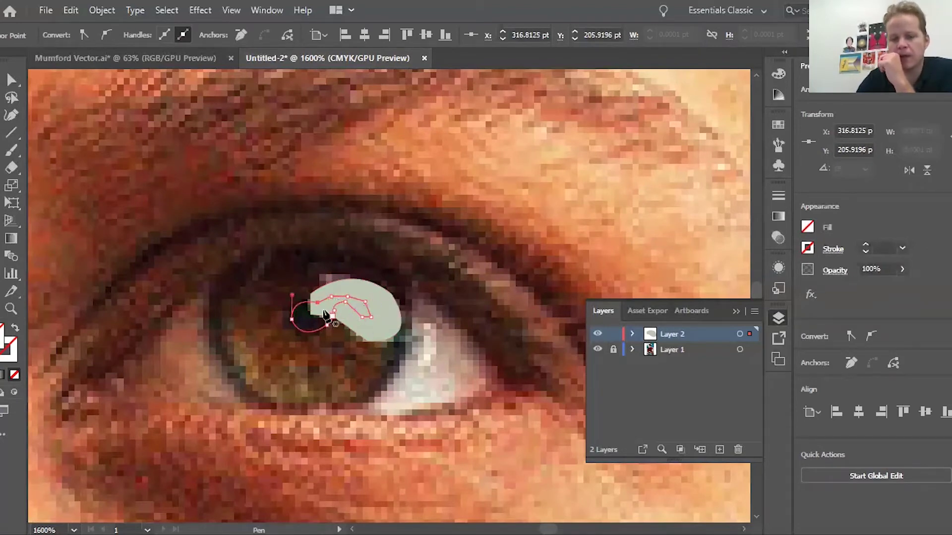
pyautogui.click(371, 317)
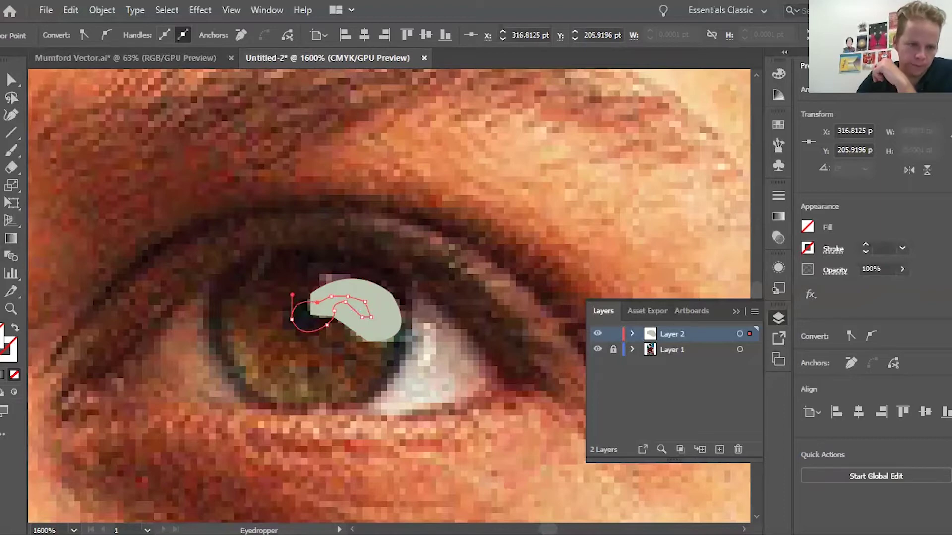
# Step: Fill the pupil shape with near-black sampled from the photo, send it to the back behind the reflection, and deselect it
pyautogui.click(306, 304)
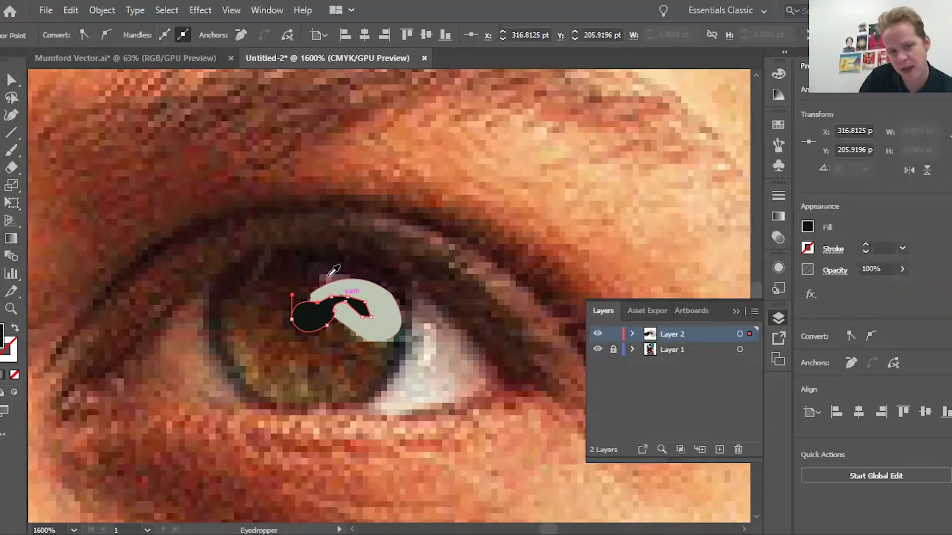
pyautogui.click(102, 11)
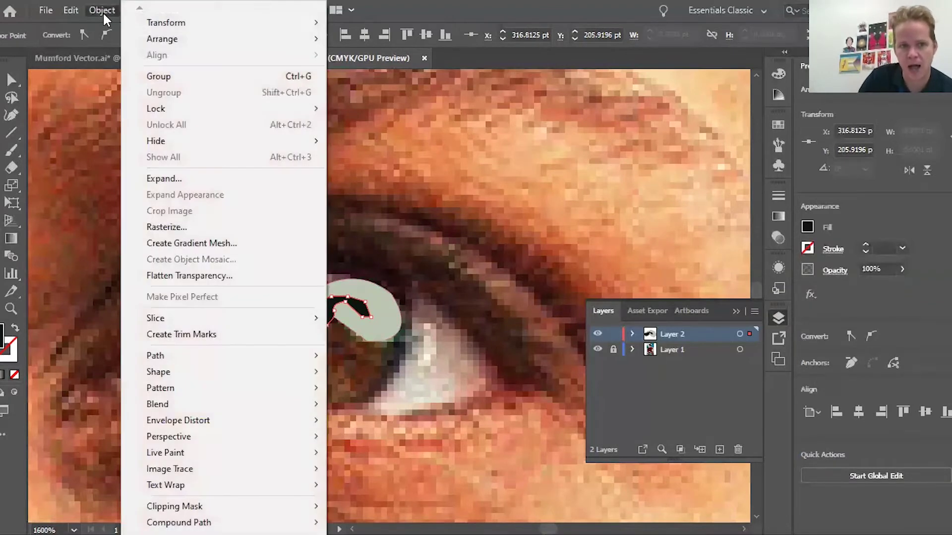
pyautogui.moveTo(160, 40)
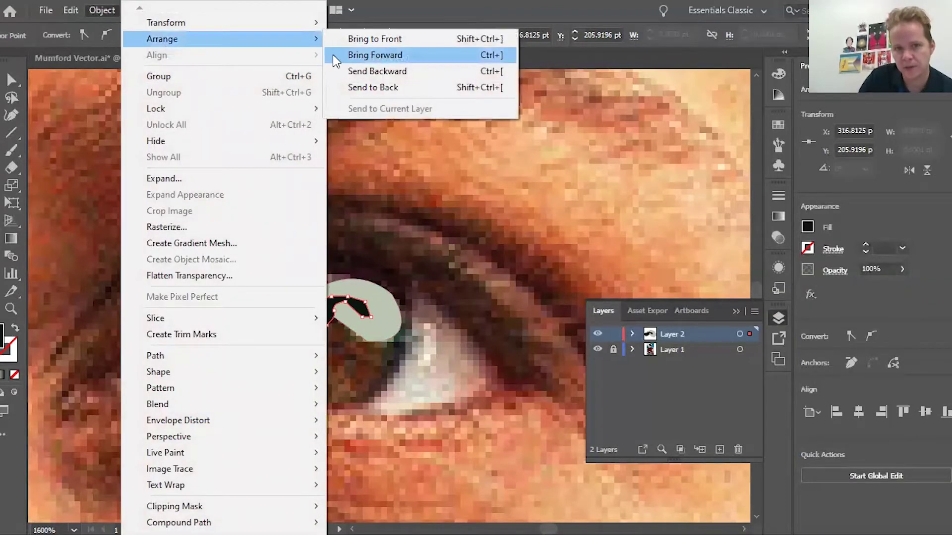
pyautogui.click(370, 89)
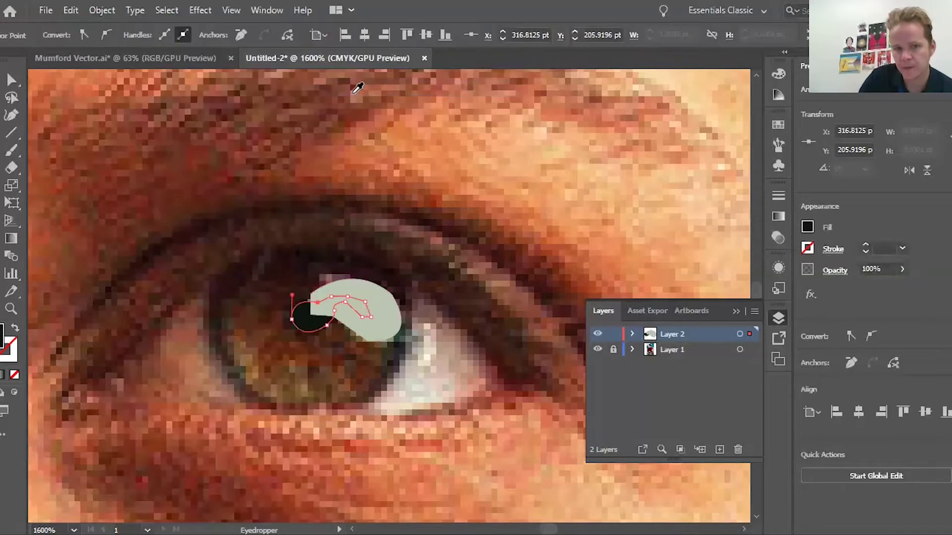
pyautogui.click(220, 241)
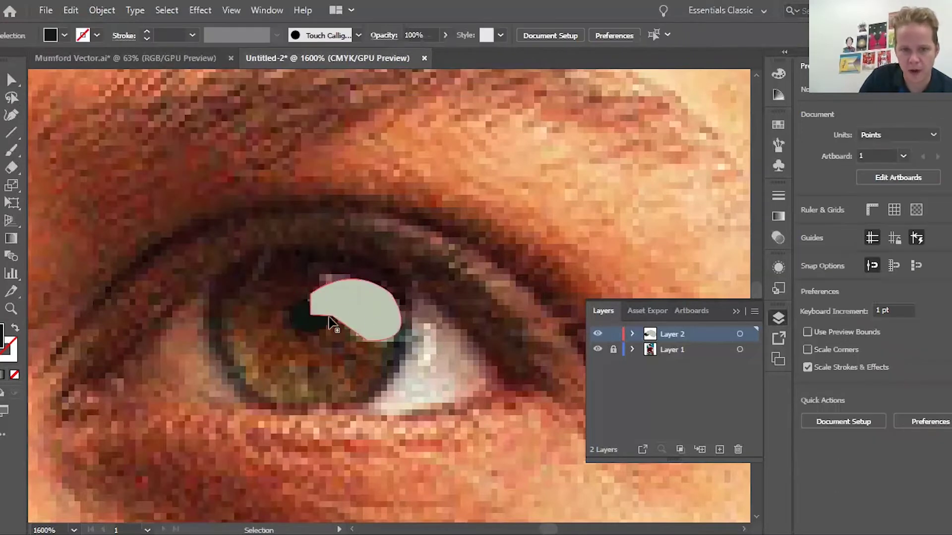
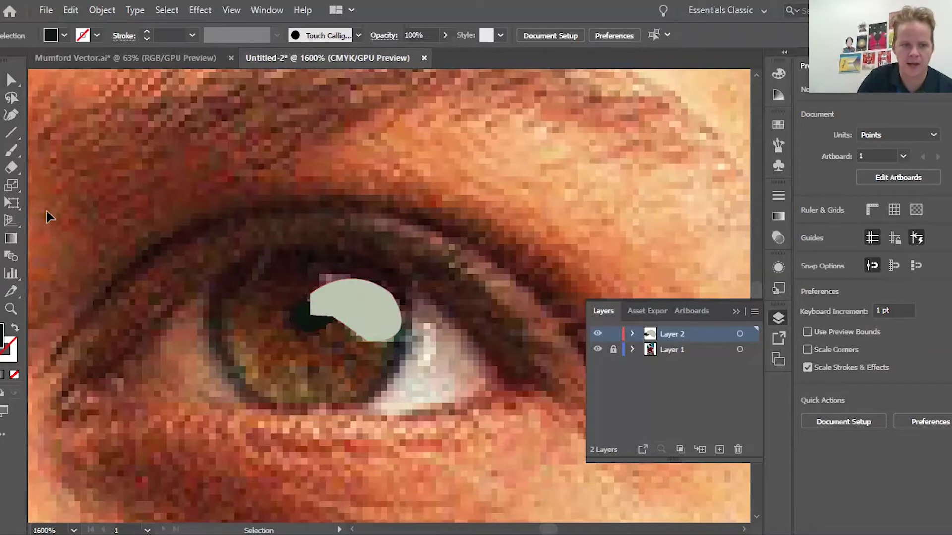
# Step: Reset the fill to None and trace the iris's dark ring from the pupil along its left inner edge to the lower lid with the Pen tool
pyautogui.click(14, 376)
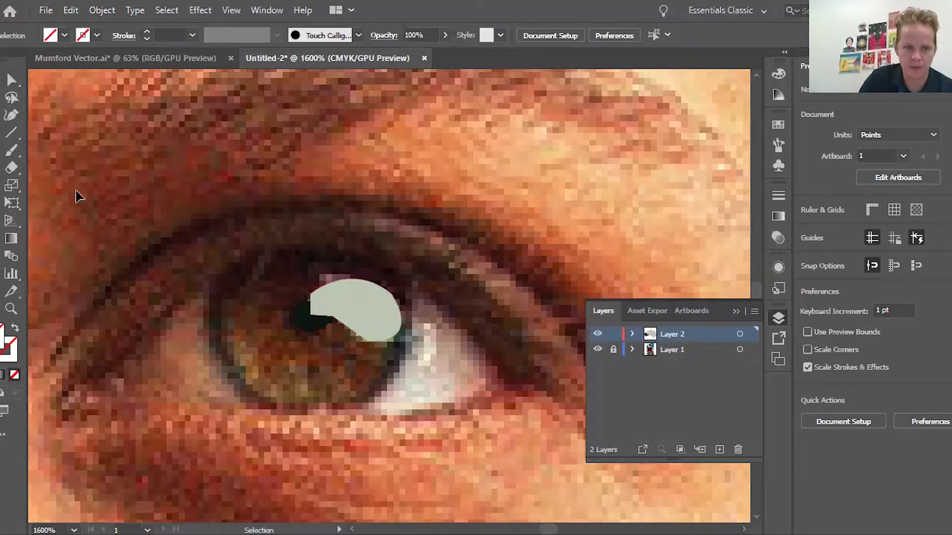
pyautogui.click(11, 115)
pyautogui.click(330, 314)
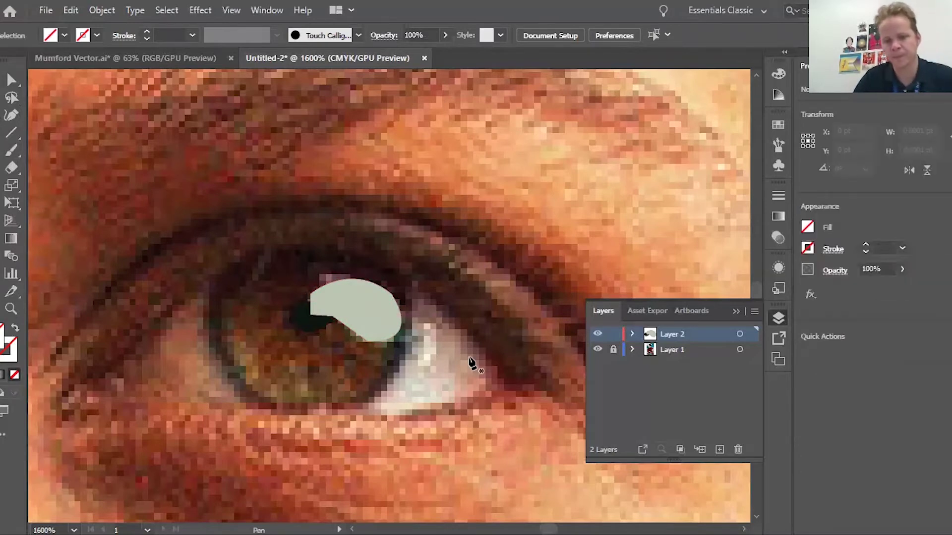
pyautogui.hotkey('ctrl', '+')
pyautogui.hscroll(-5, 507, 375)
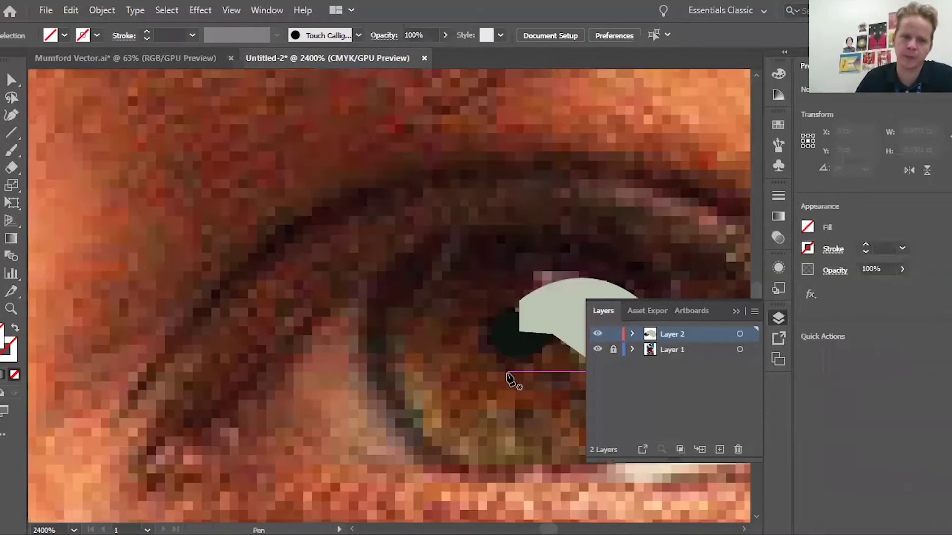
pyautogui.hscroll(6, 507, 374)
pyautogui.hscroll(-6, 508, 375)
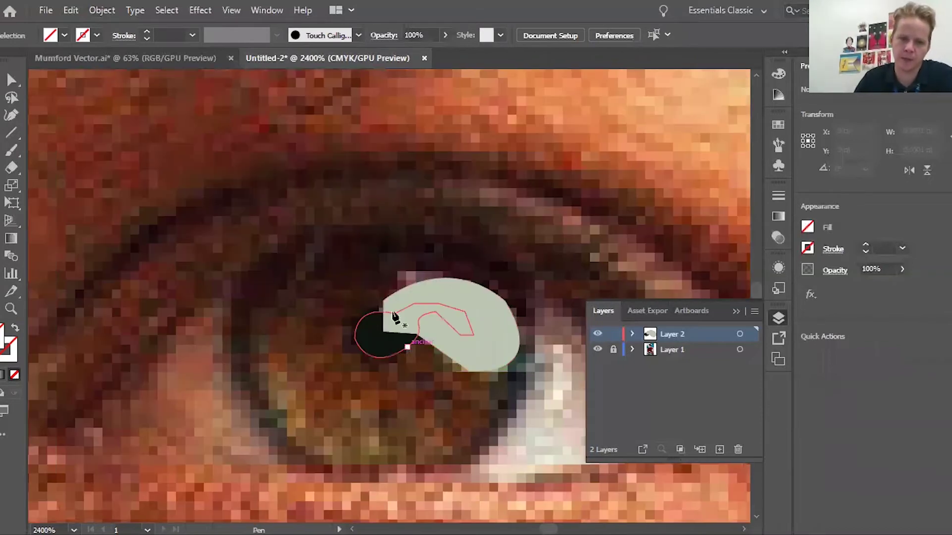
pyautogui.click(370, 330)
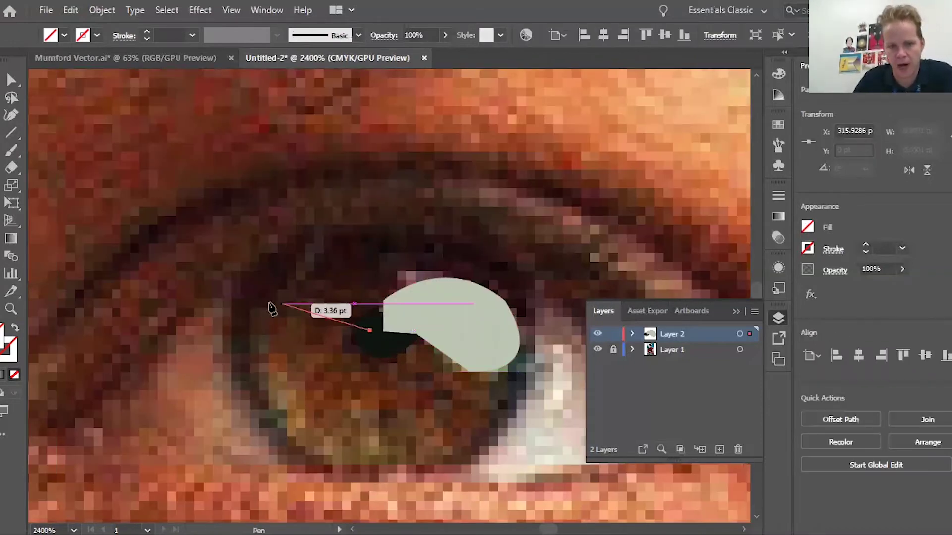
pyautogui.moveTo(253, 303); pyautogui.dragTo(202, 338)
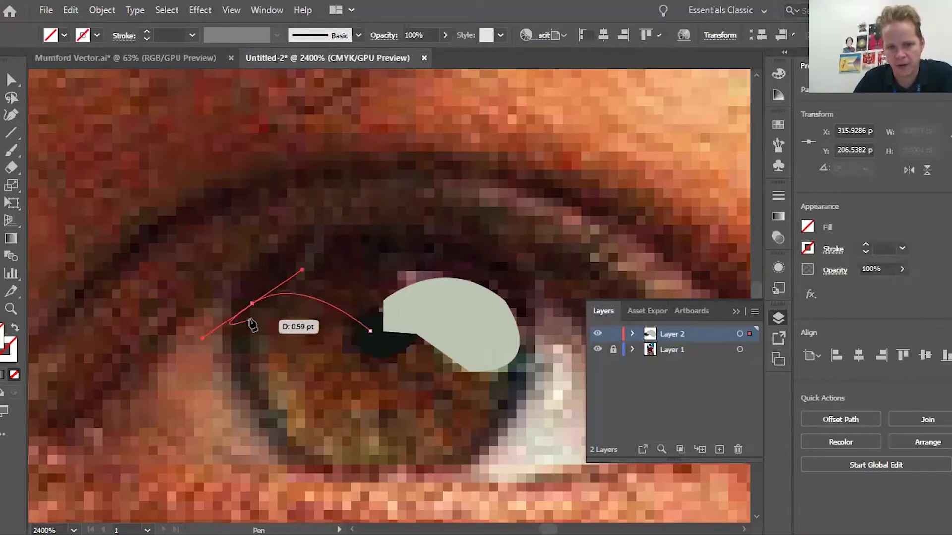
pyautogui.click(253, 303)
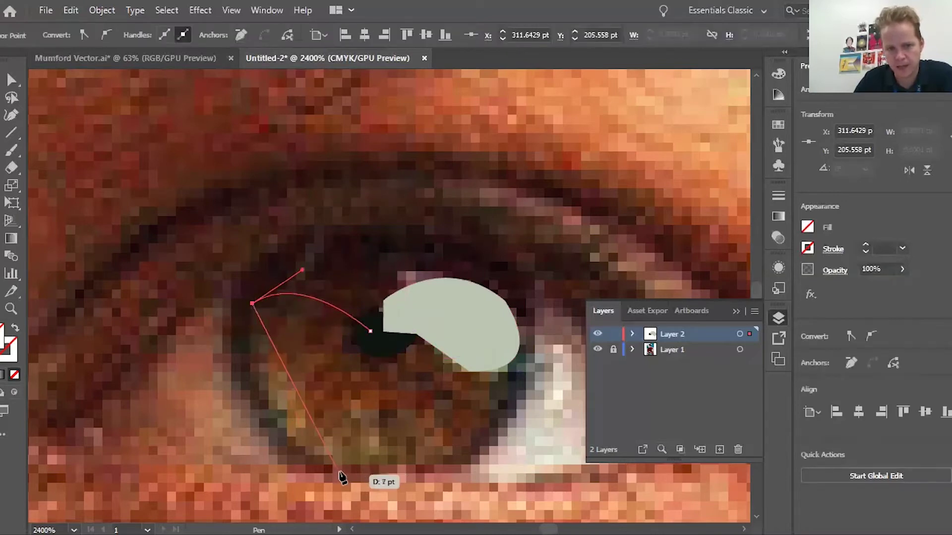
pyautogui.moveTo(338, 468); pyautogui.dragTo(430, 514)
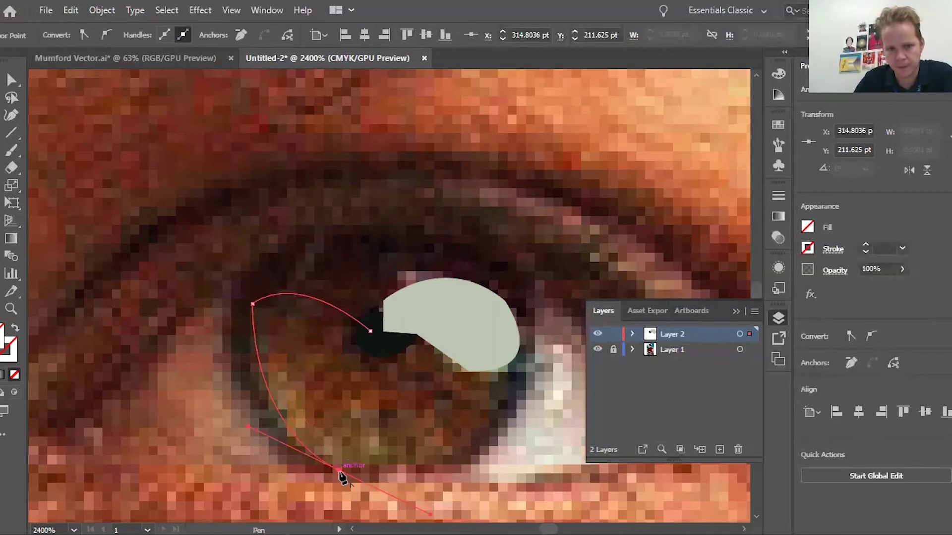
pyautogui.click(338, 469)
# Step: Continue the ring path around its outer edge, up the left side, along the upper lid and down the right side to the lower lid
pyautogui.click(287, 466)
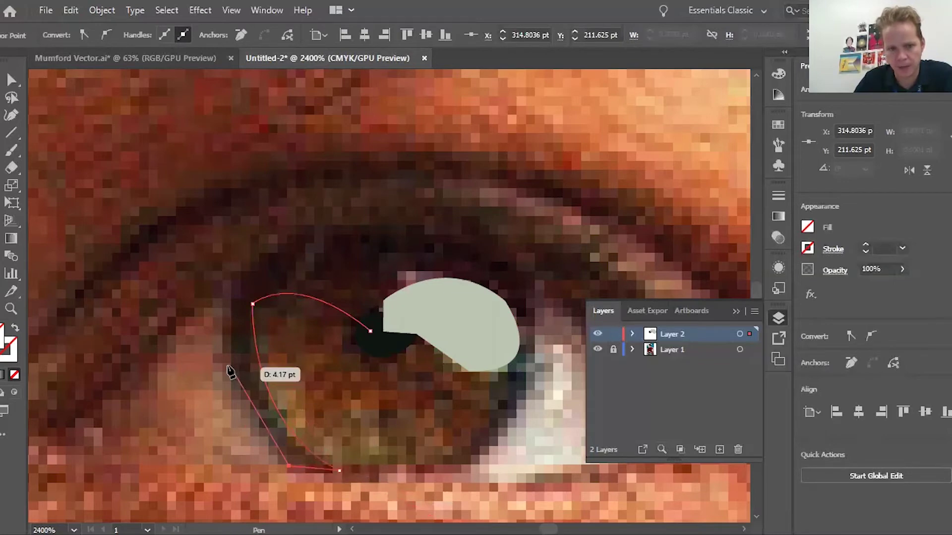
pyautogui.moveTo(229, 350); pyautogui.dragTo(229, 293)
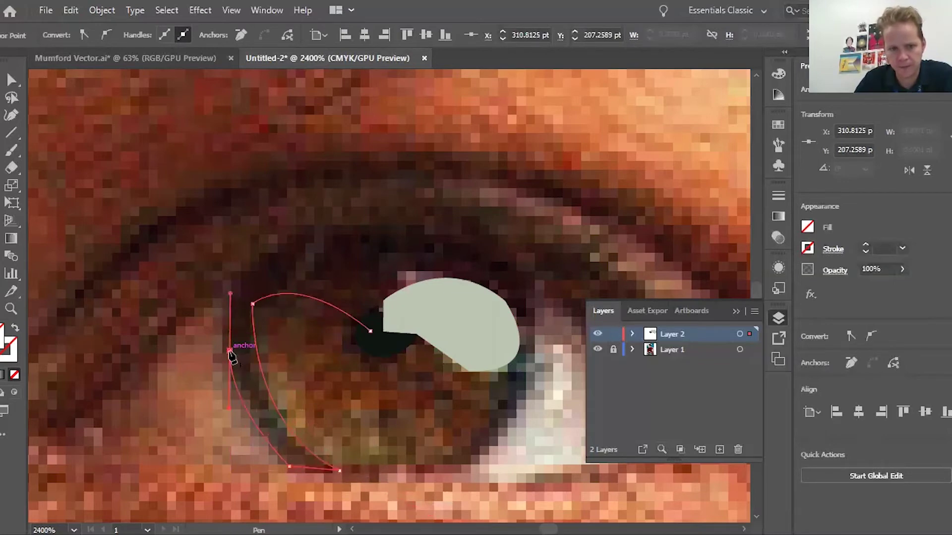
pyautogui.moveTo(281, 246); pyautogui.dragTo(358, 220)
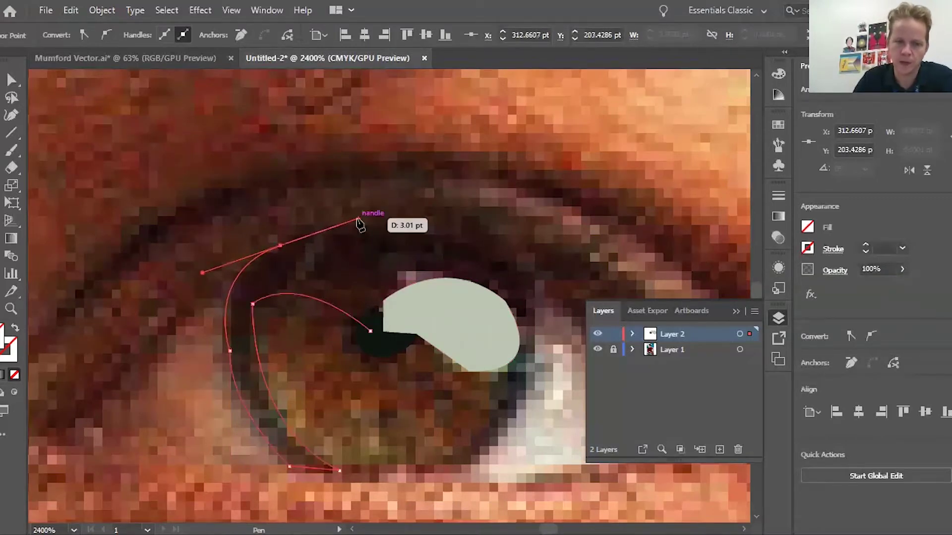
pyautogui.hotkey('ctrl', 'z')
pyautogui.moveTo(232, 278); pyautogui.dragTo(527, 270)
pyautogui.click(527, 271)
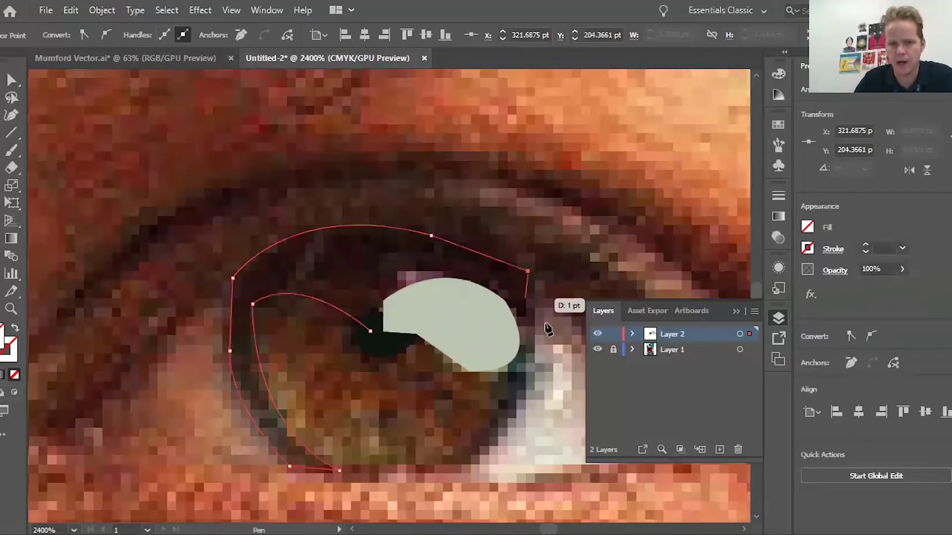
pyautogui.moveTo(471, 466); pyautogui.dragTo(377, 518)
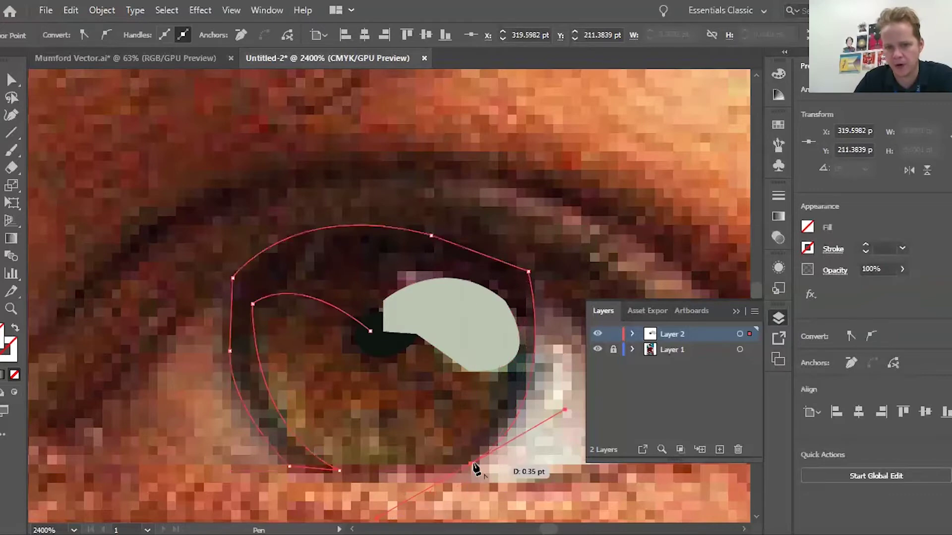
pyautogui.click(471, 465)
# Step: Trace the ring's right inner edge up to the reflection, cross roughly beneath the reflection, and close the path at the pupil
pyautogui.click(436, 465)
pyautogui.click(436, 466)
pyautogui.moveTo(509, 353); pyautogui.dragTo(512, 283)
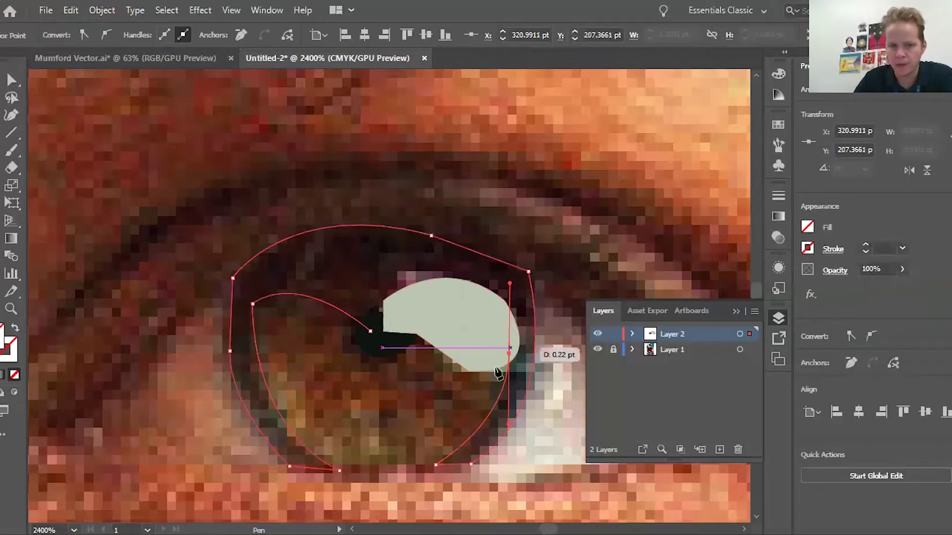
pyautogui.click(510, 353)
pyautogui.click(452, 313)
pyautogui.click(421, 319)
pyautogui.click(391, 318)
pyautogui.click(370, 331)
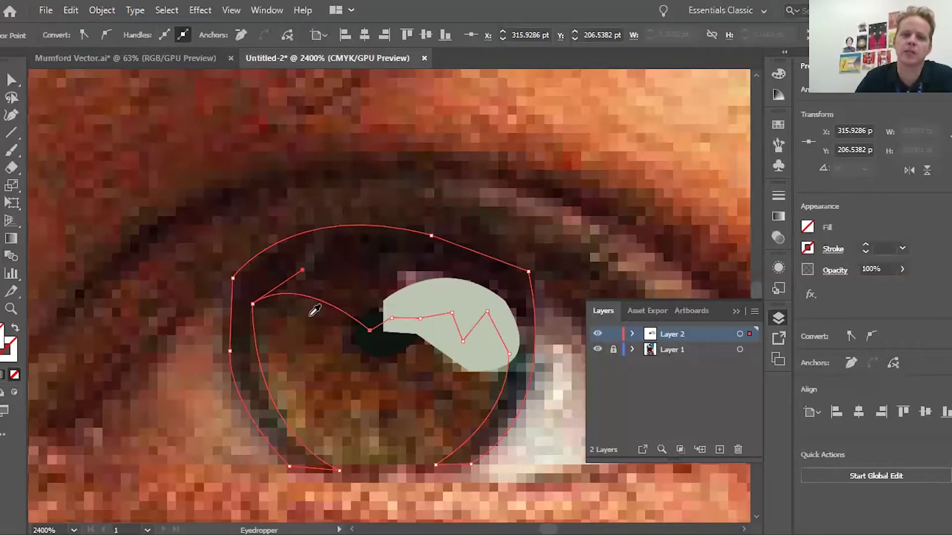
# Step: Fill the ring shape with dark brown sampled from the photo, send it to the back, and deselect it
pyautogui.click(340, 280)
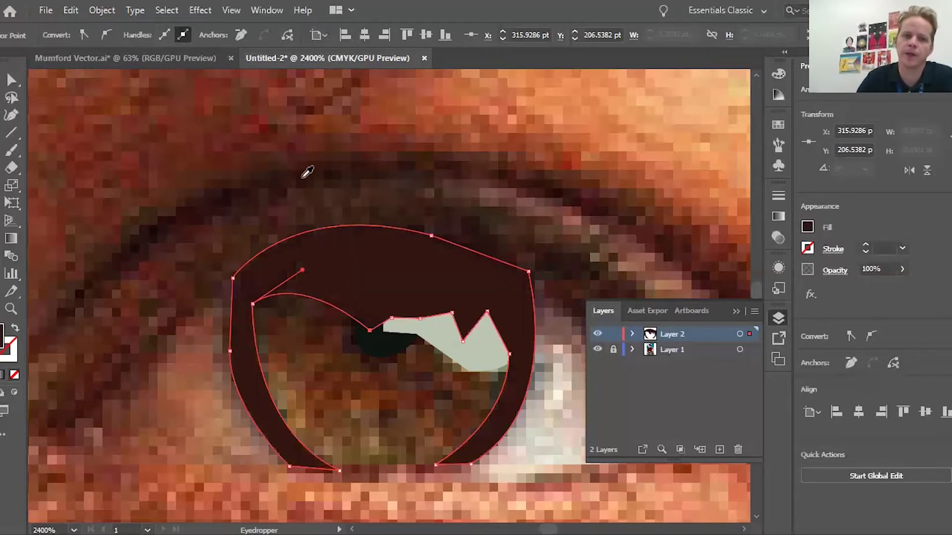
pyautogui.click(105, 9)
pyautogui.moveTo(309, 43)
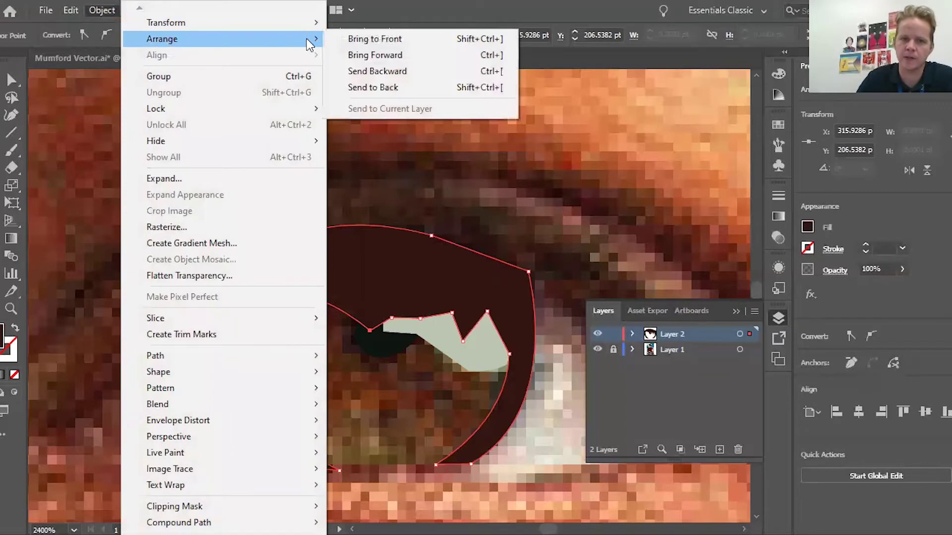
pyautogui.click(377, 87)
pyautogui.press('v')
pyautogui.click(106, 270)
# Step: Trace the curved lower boundary of the iris's orange-brown area from the left ring to the right ring with the Pen tool, with fill None
pyautogui.hscroll(3, 110, 271)
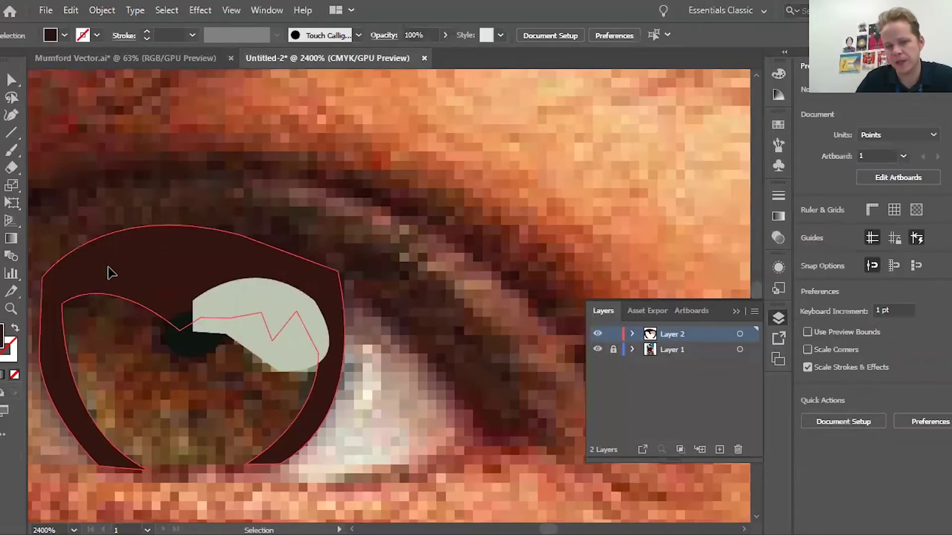
pyautogui.hscroll(-2, 110, 273)
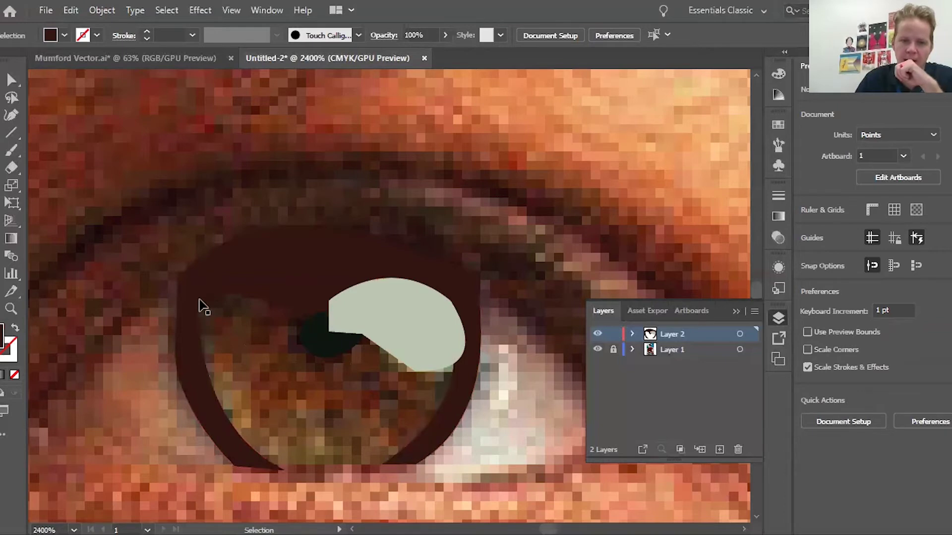
pyautogui.scroll(-5, 328, 382)
pyautogui.scroll(2, 327, 382)
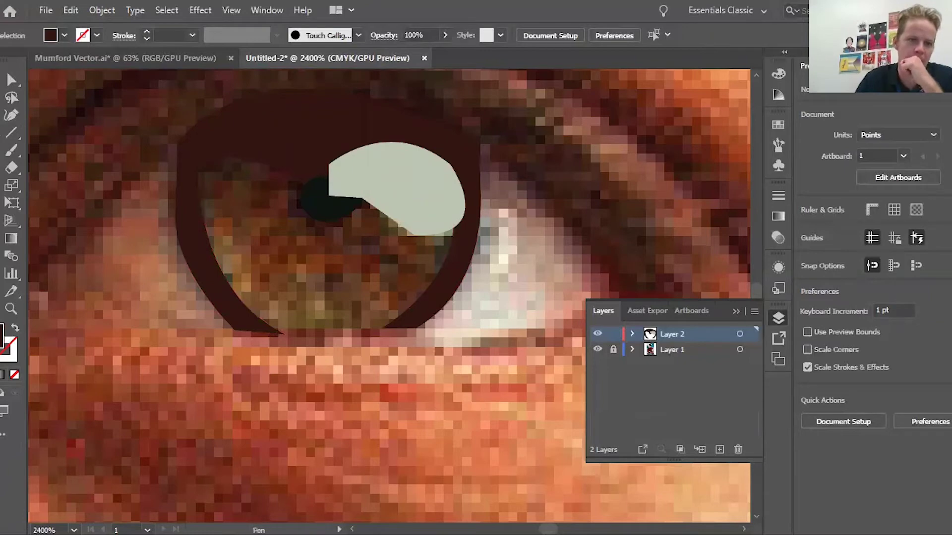
pyautogui.click(11, 115)
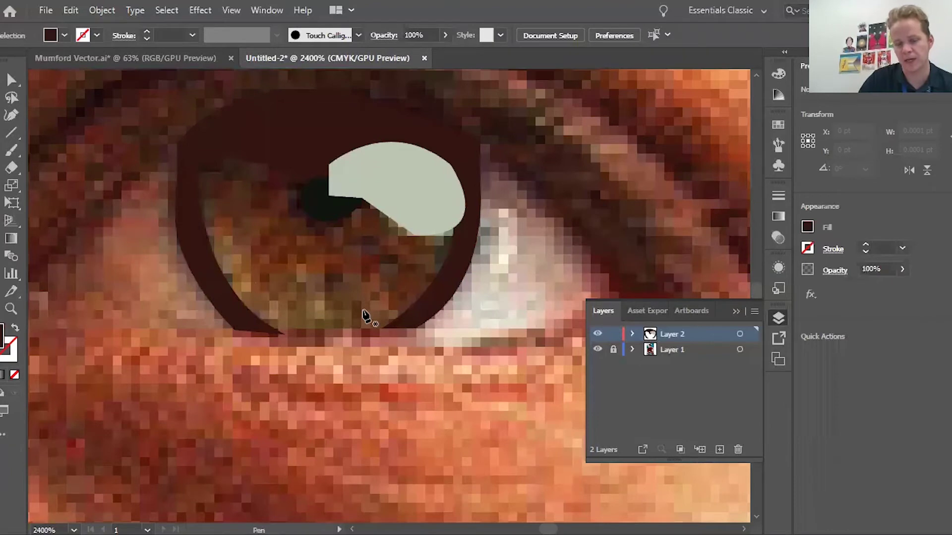
pyautogui.hotkey('ctrl', '-')
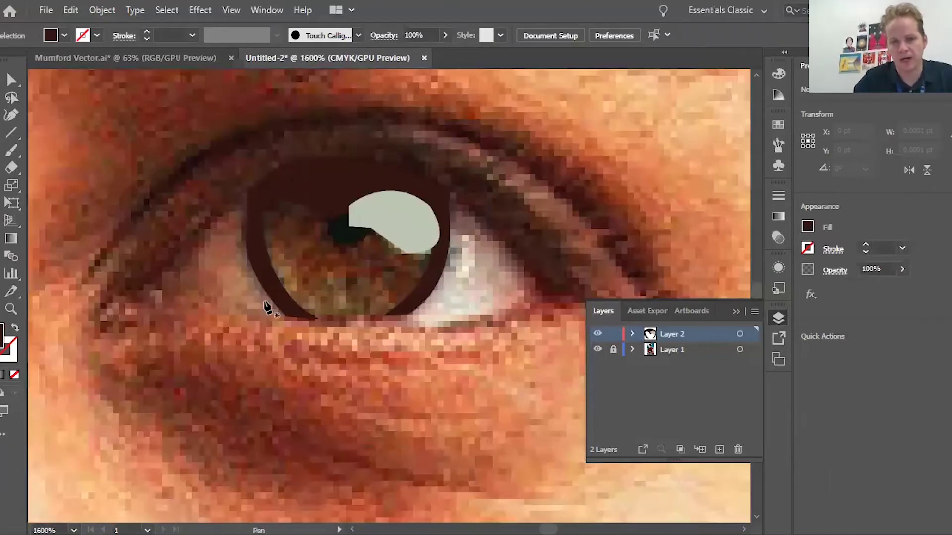
pyautogui.hotkey('ctrl', '+')
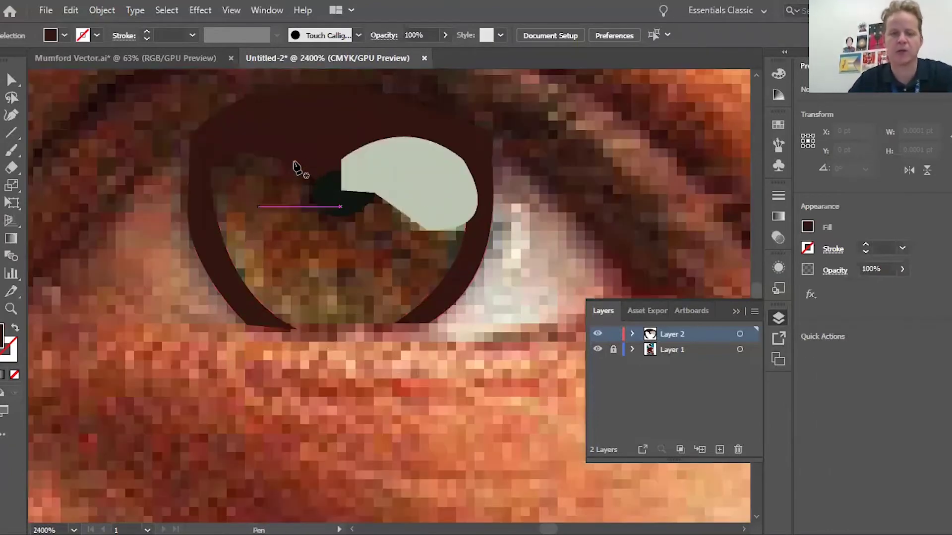
pyautogui.click(203, 217)
pyautogui.moveTo(380, 274); pyautogui.dragTo(20, 376)
pyautogui.click(14, 375)
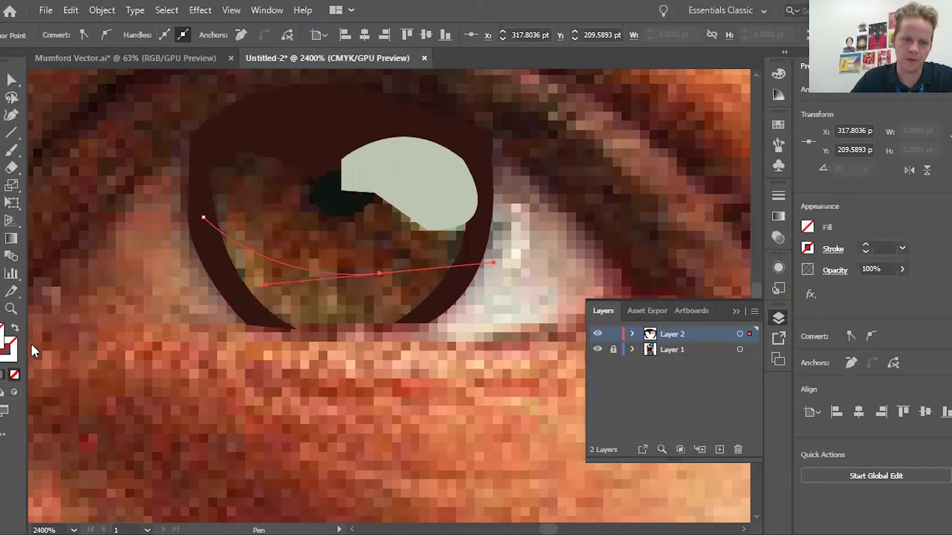
pyautogui.moveTo(383, 270); pyautogui.dragTo(384, 278)
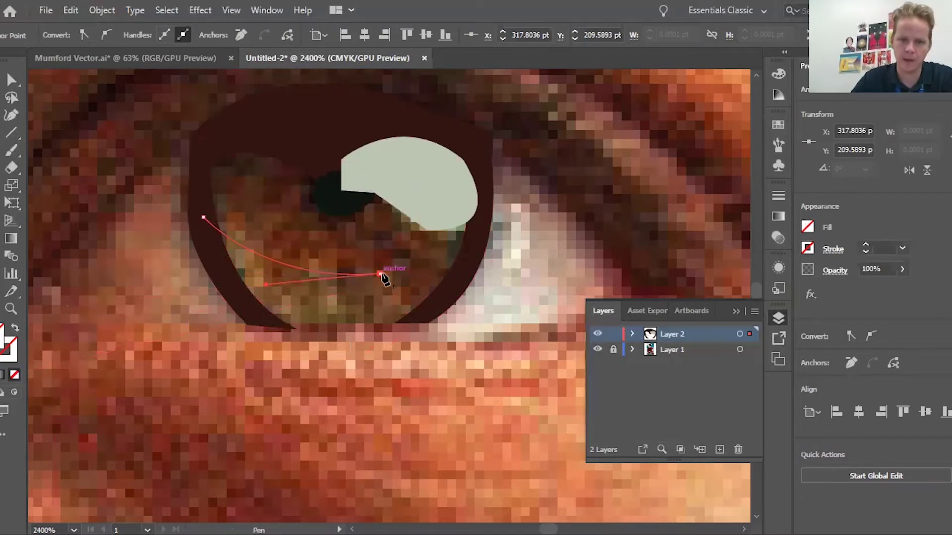
pyautogui.moveTo(433, 308); pyautogui.dragTo(421, 339)
pyautogui.click(431, 308)
# Step: Close the orange-brown area's path with straight segments running over the dark ring and reflection back to its starting point
pyautogui.click(478, 254)
pyautogui.click(493, 183)
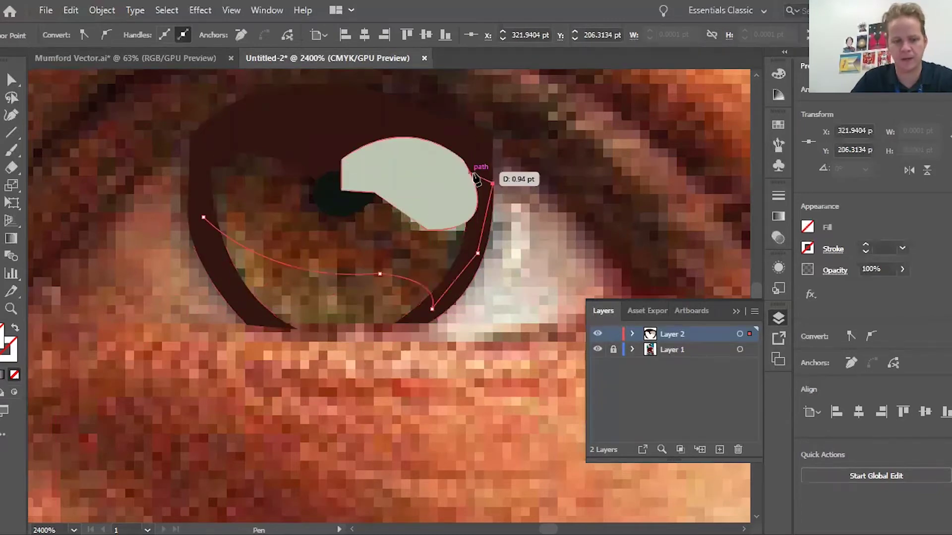
pyautogui.click(433, 163)
pyautogui.click(336, 130)
pyautogui.click(247, 131)
pyautogui.click(200, 159)
pyautogui.click(203, 217)
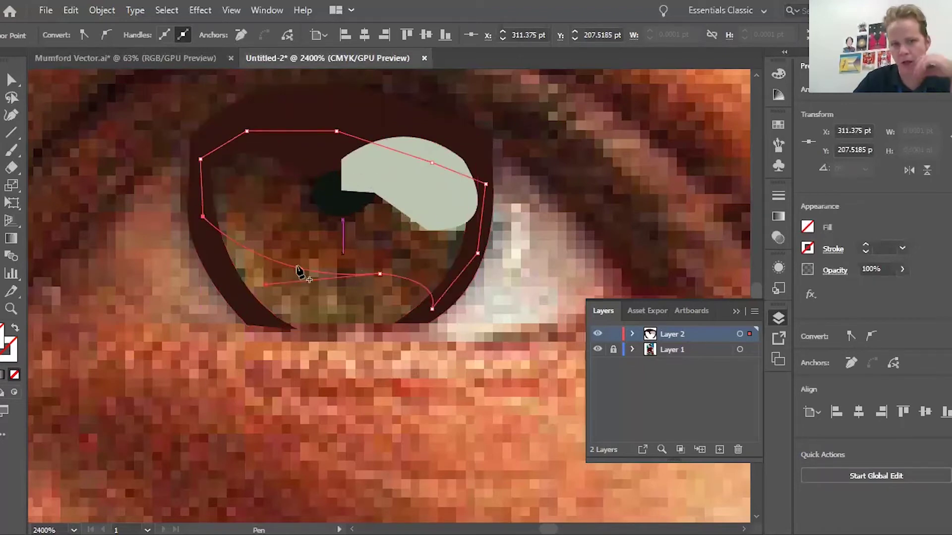
# Step: Fill the orange-brown iris shape with a colour sampled from the photo, send it to the back, and deselect it
pyautogui.click(329, 252)
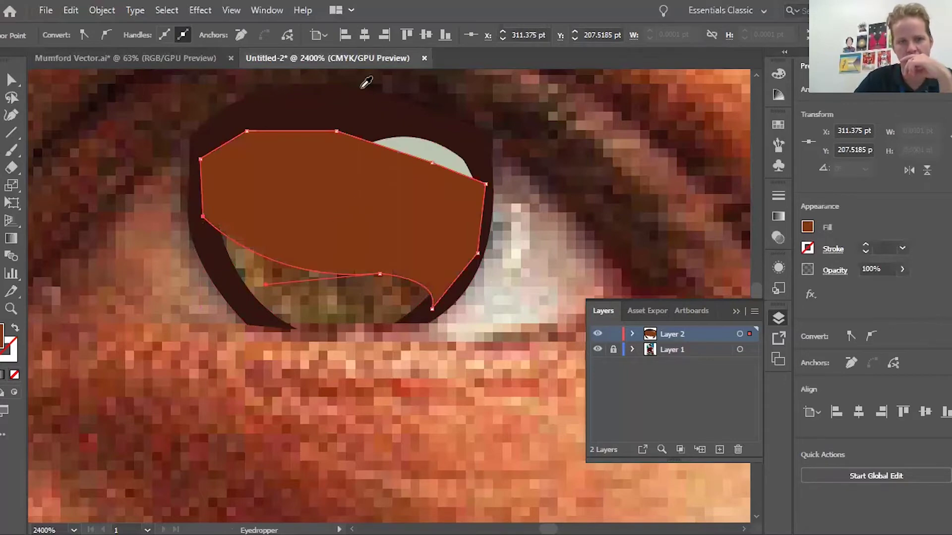
pyautogui.click(102, 10)
pyautogui.moveTo(174, 39)
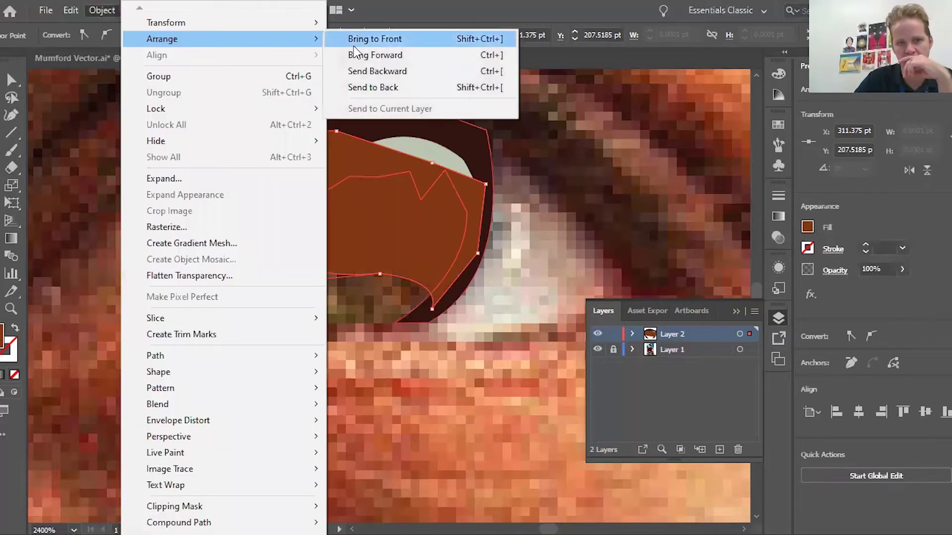
pyautogui.click(385, 87)
pyautogui.press('v')
pyautogui.click(97, 298)
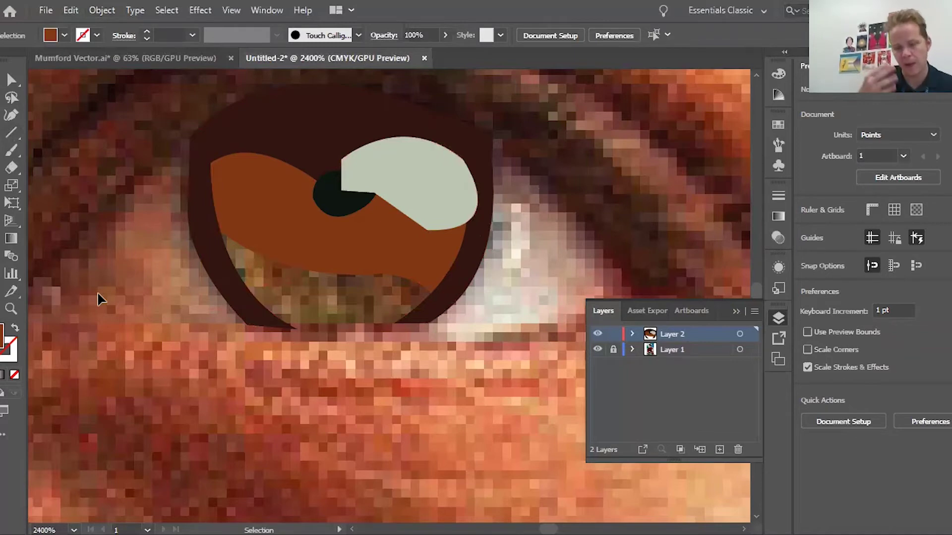
# Step: Trace the iris's lower edge between the bottom ends of the dark ring with the Pen tool, with fill None
pyautogui.click(11, 115)
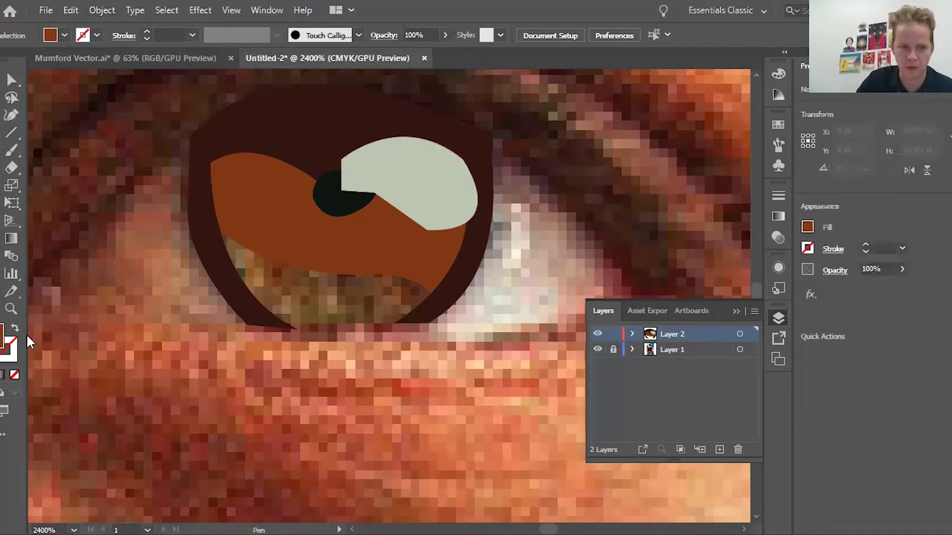
pyautogui.click(14, 375)
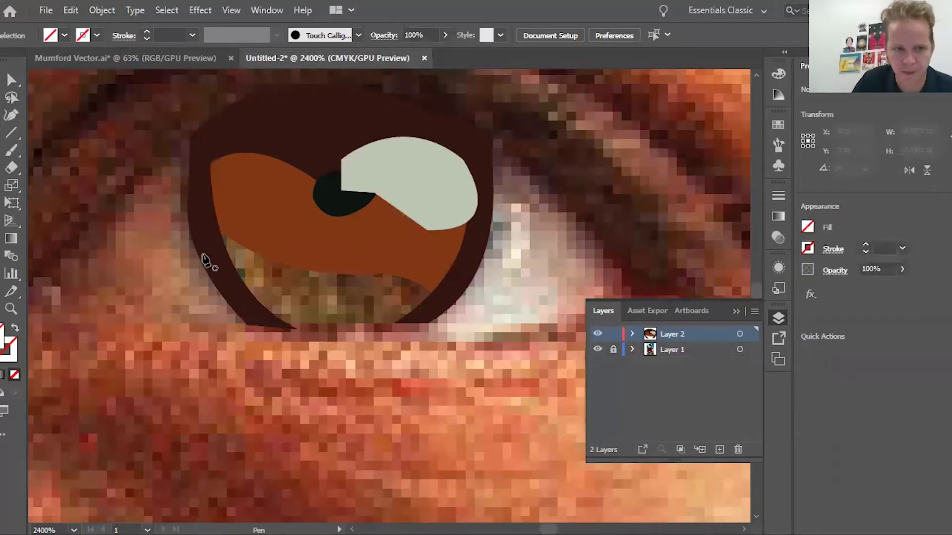
pyautogui.hotkey('ctrl', '=')
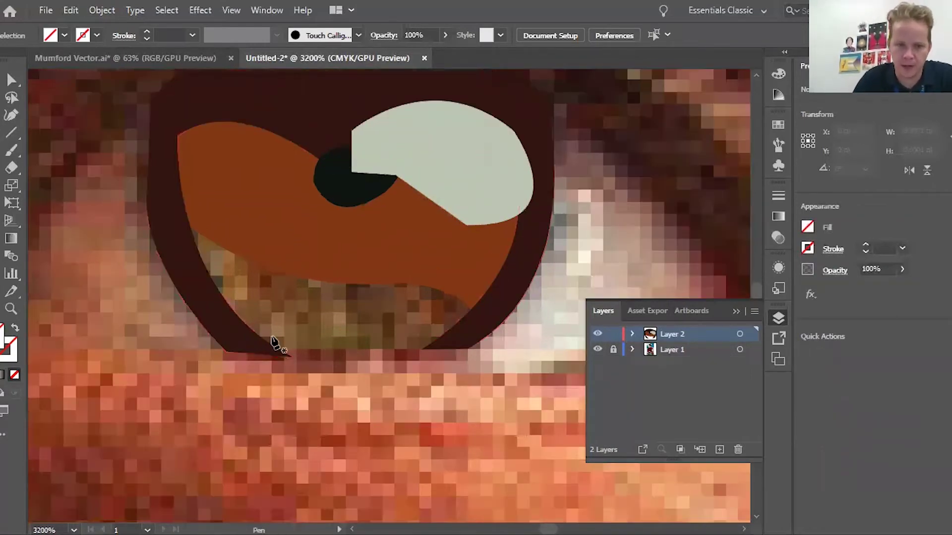
pyautogui.click(248, 347)
pyautogui.moveTo(451, 345); pyautogui.dragTo(537, 331)
pyautogui.click(452, 345)
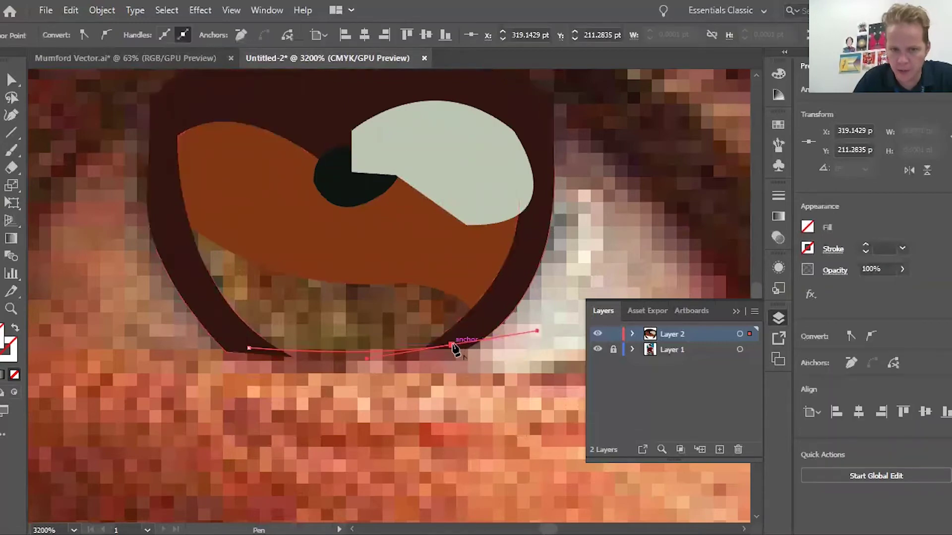
# Step: Close the lower iris path with straight segments running over the dark ring and the orange-brown area back to its starting point
pyautogui.click(507, 294)
pyautogui.click(413, 225)
pyautogui.click(320, 212)
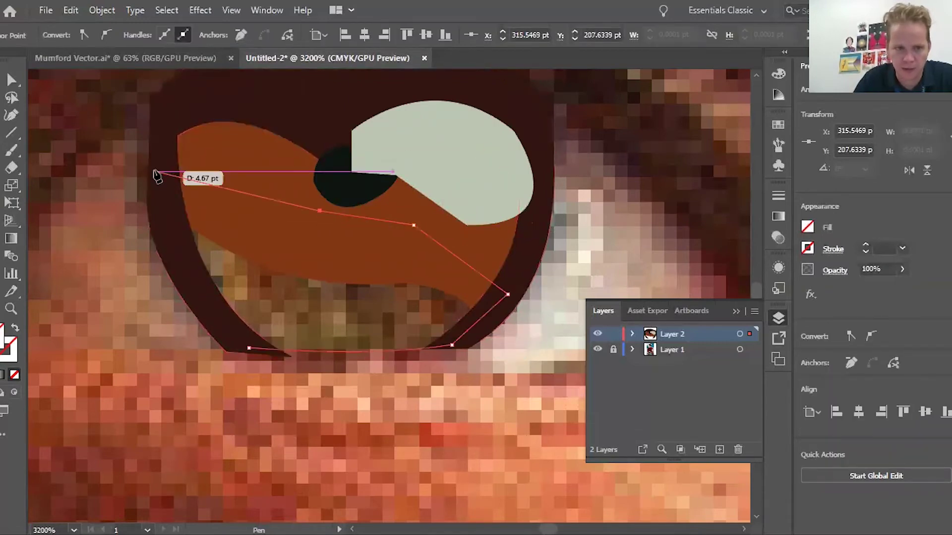
pyautogui.click(156, 191)
pyautogui.click(210, 303)
pyautogui.click(248, 348)
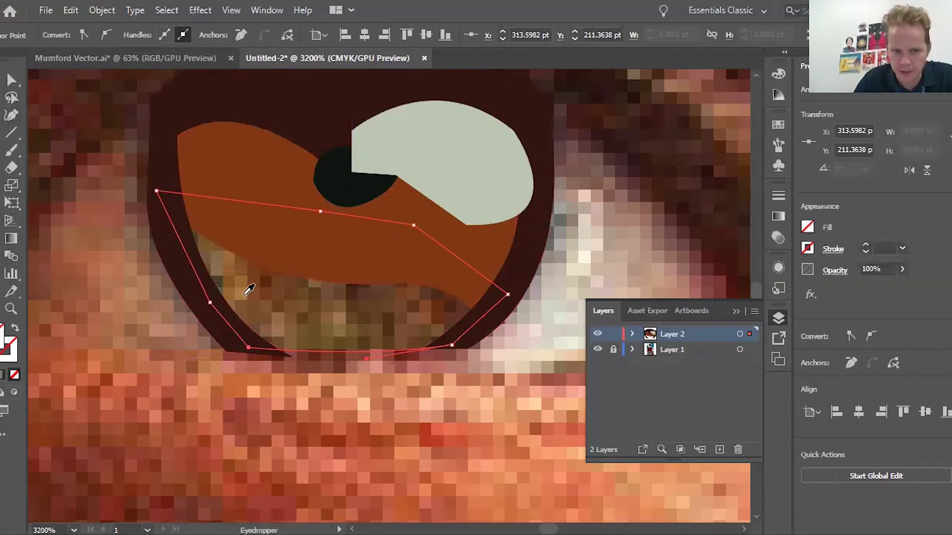
# Step: Fill the lower iris shape with light brown sampled from the photo, send it to the back, and deselect it
pyautogui.click(248, 291)
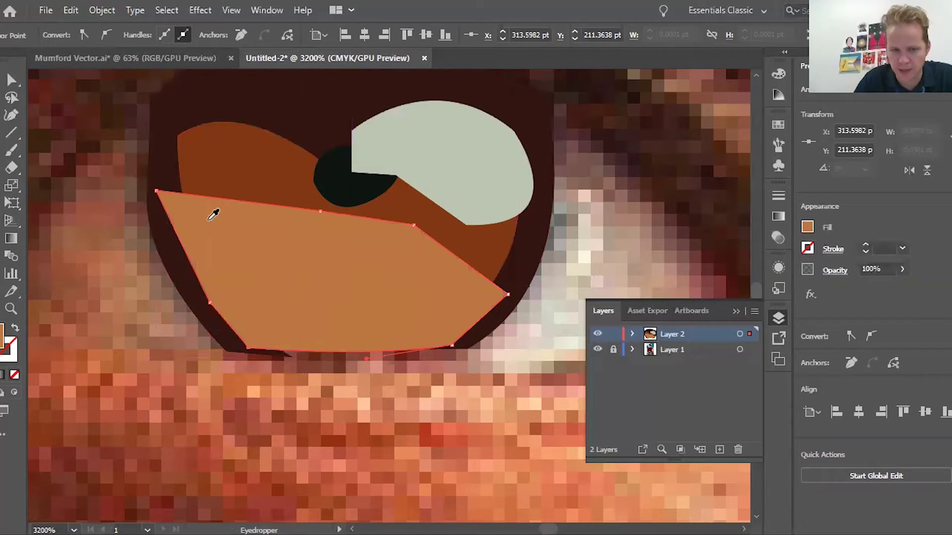
pyautogui.click(101, 10)
pyautogui.moveTo(314, 47)
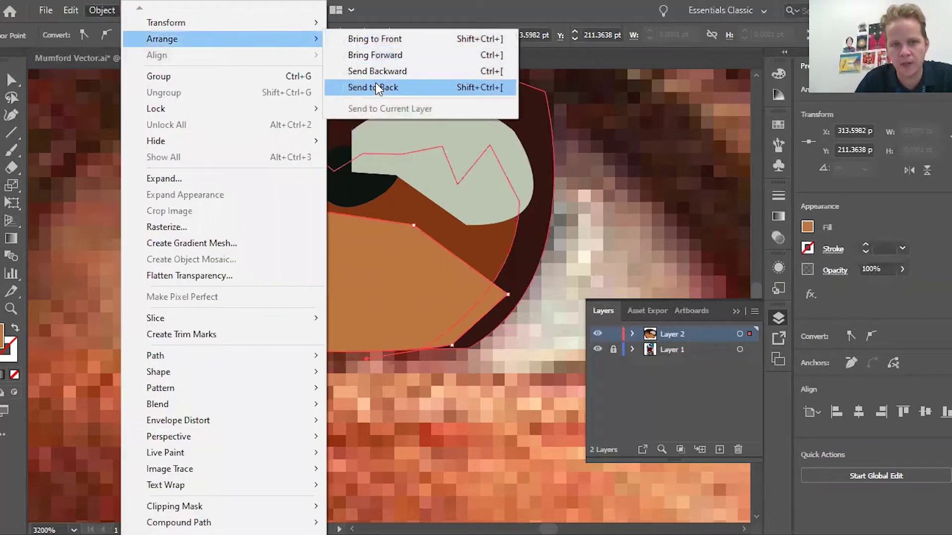
pyautogui.click(373, 87)
pyautogui.click(56, 184)
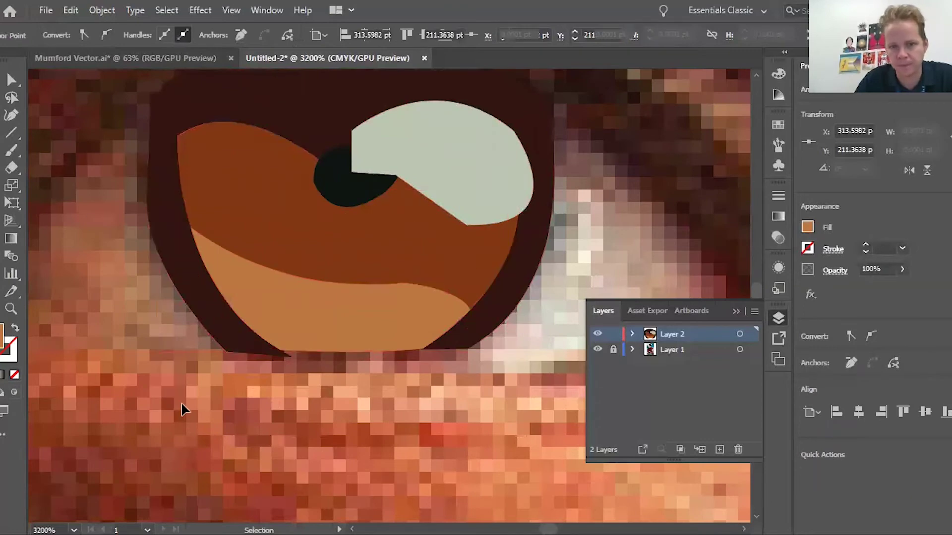
# Step: Trace the upper edge of the eye white on the ear side, from the iris ring to the outer eye corner, with fill None
pyautogui.press('a')
pyautogui.hotkey('ctrl', '-')
pyautogui.hotkey('ctrl', '-')
pyautogui.hotkey('ctrl', '-')
pyautogui.hotkey('ctrl', '-')
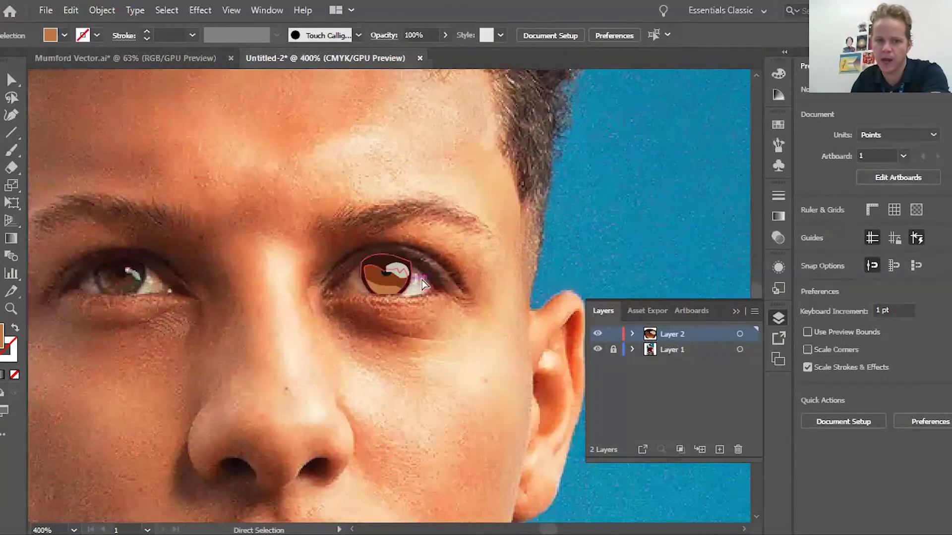
pyautogui.hotkey('ctrl', '+')
pyautogui.hotkey('ctrl', '+')
pyautogui.hscroll(3, 473, 404)
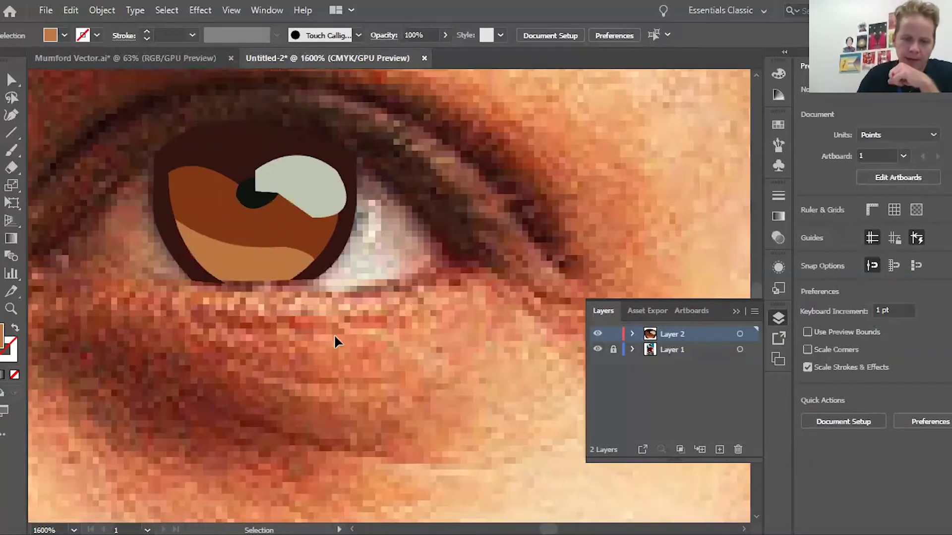
pyautogui.click(10, 115)
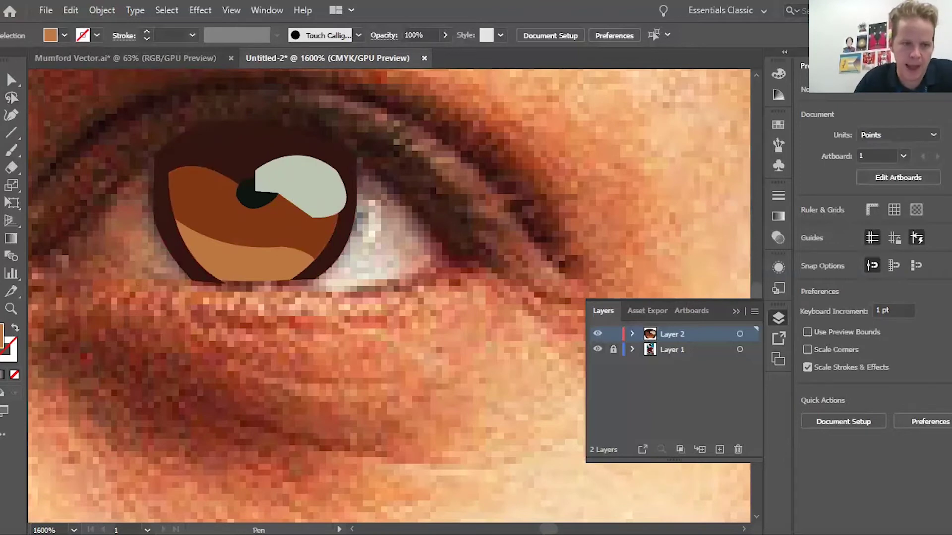
pyautogui.click(14, 375)
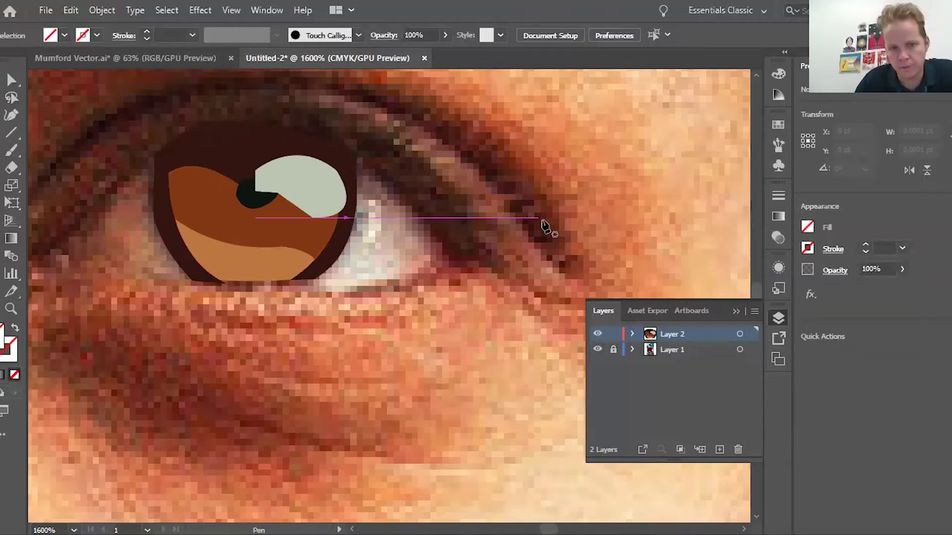
pyautogui.click(338, 145)
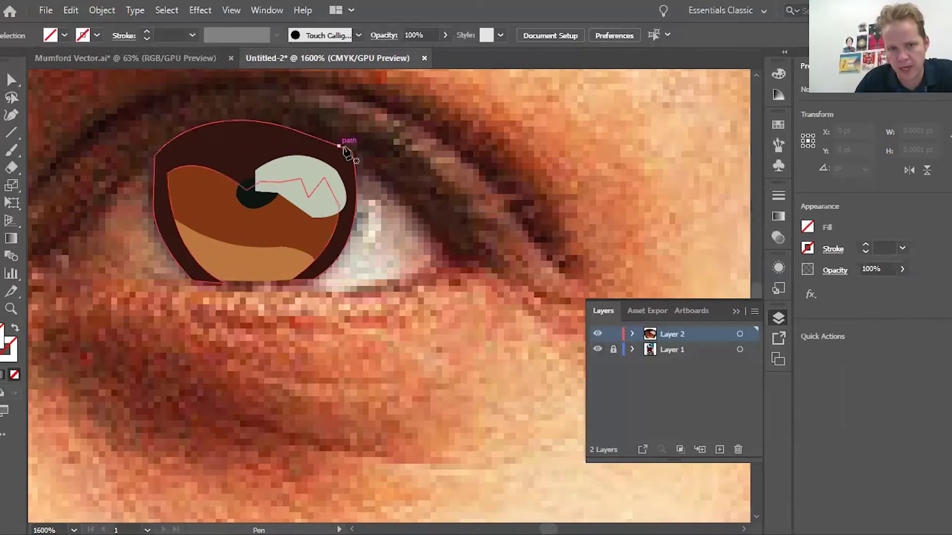
pyautogui.moveTo(446, 254); pyautogui.dragTo(498, 326)
pyautogui.click(446, 255)
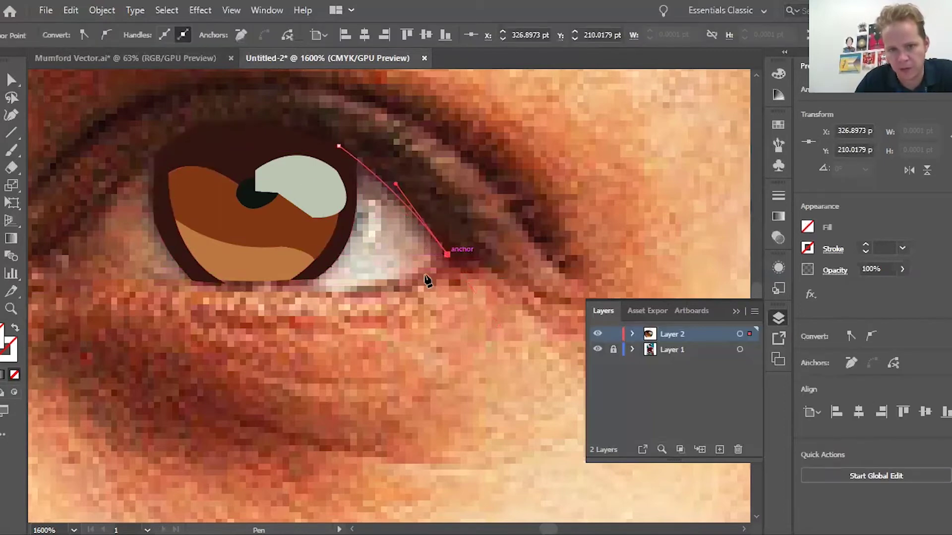
# Step: Curve the eye-white path along the lower lid and close it with straight segments running over the iris
pyautogui.moveTo(351, 288); pyautogui.dragTo(280, 297)
pyautogui.click(351, 289)
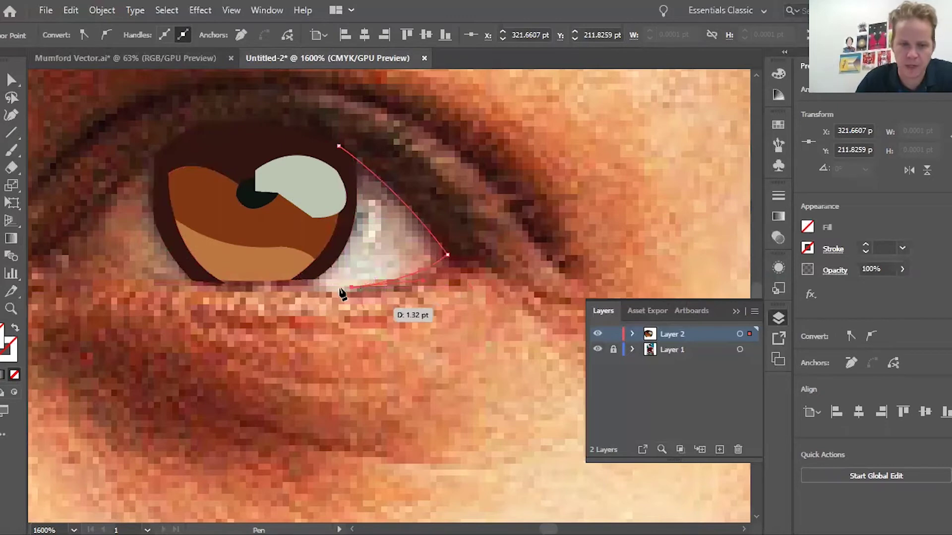
pyautogui.click(288, 281)
pyautogui.click(280, 217)
pyautogui.click(338, 147)
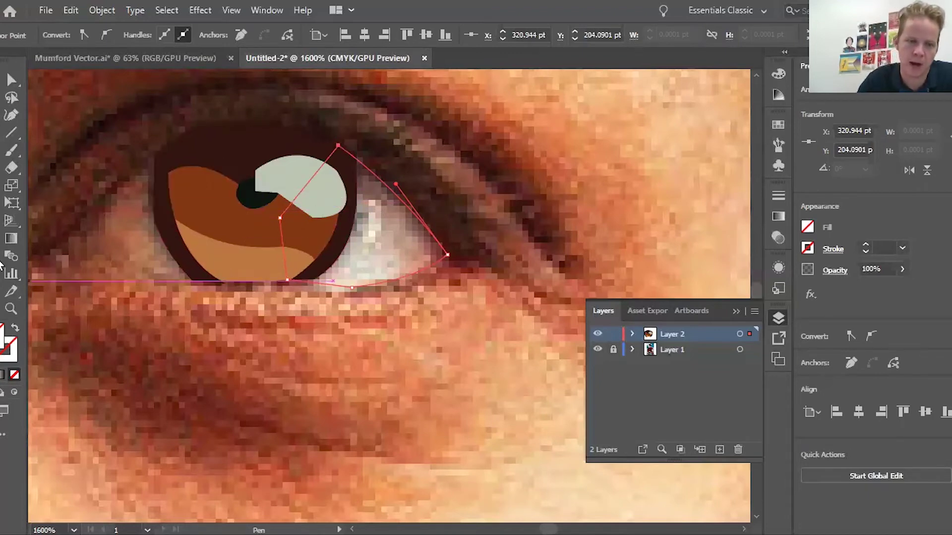
# Step: Fill the outer eye-white shape with a cream colour sampled from the photo and send it to the back
pyautogui.press('i')
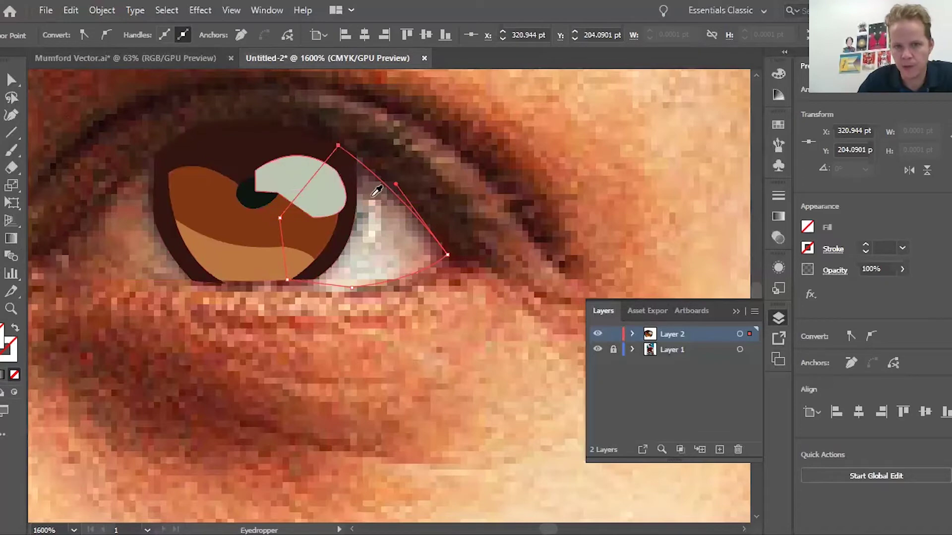
pyautogui.click(378, 235)
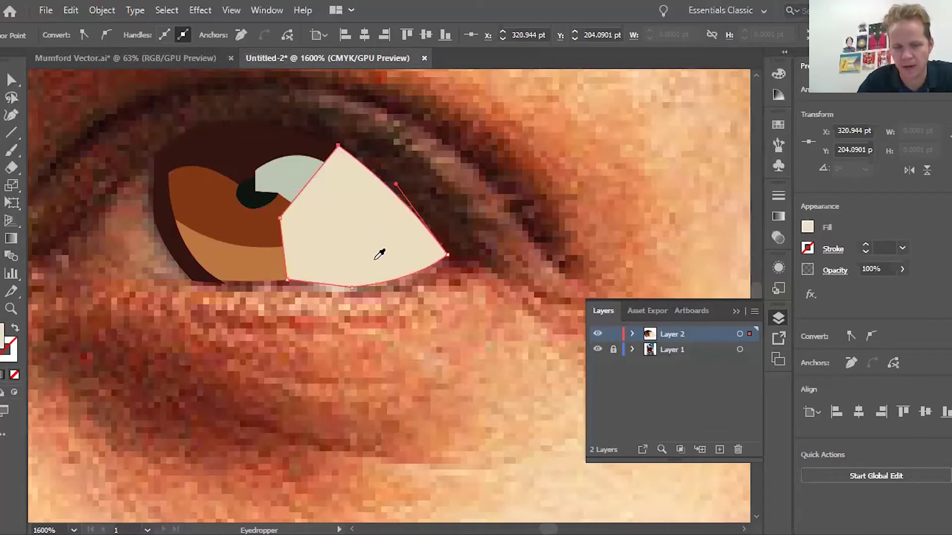
pyautogui.click(104, 12)
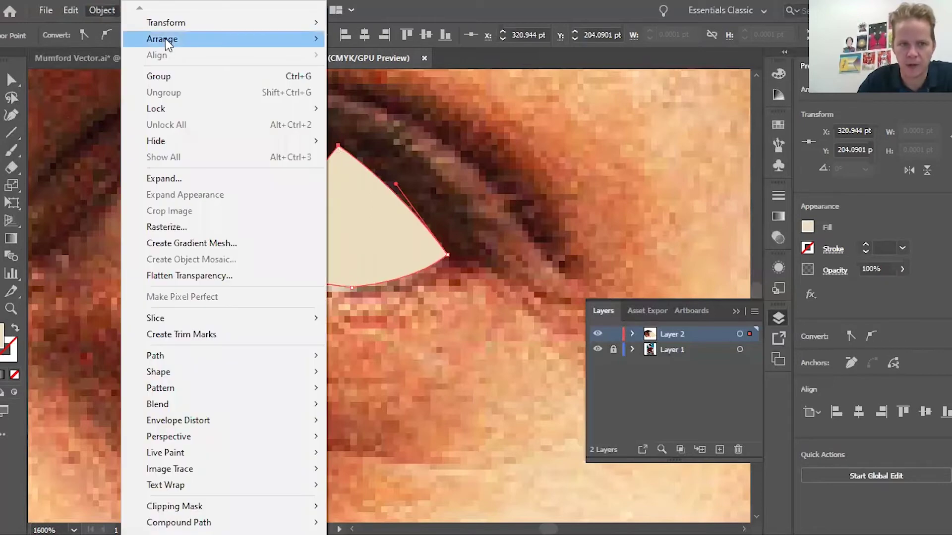
pyautogui.moveTo(159, 38)
pyautogui.click(369, 88)
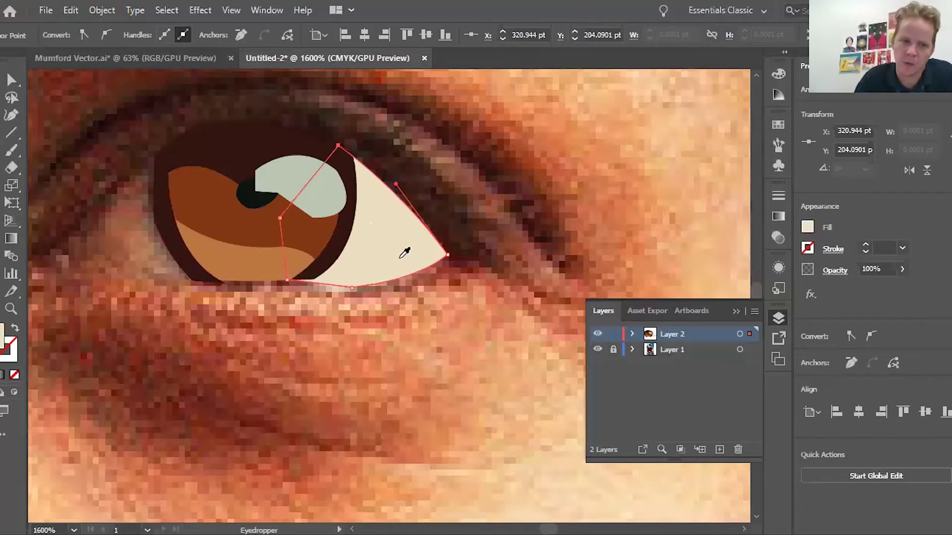
pyautogui.hscroll(-5, 405, 253)
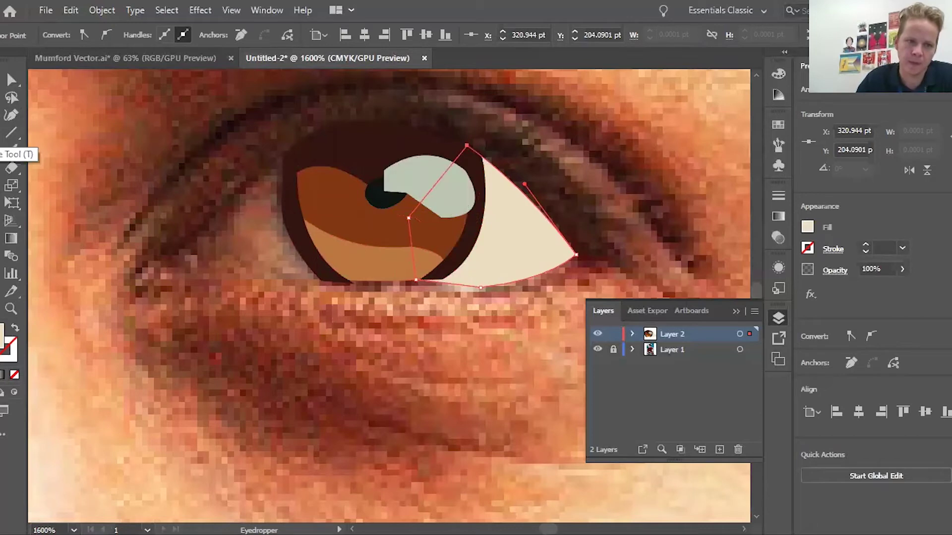
pyautogui.click(3, 116)
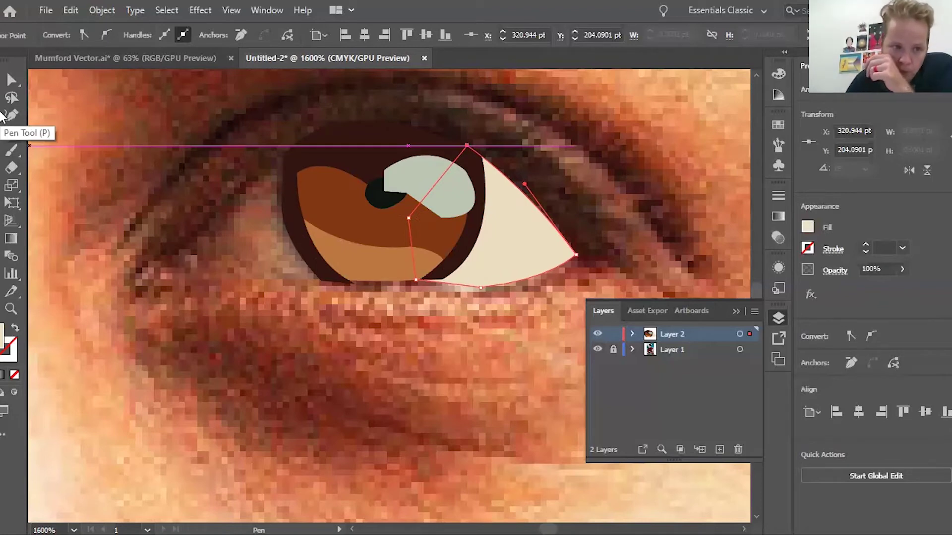
pyautogui.click(16, 376)
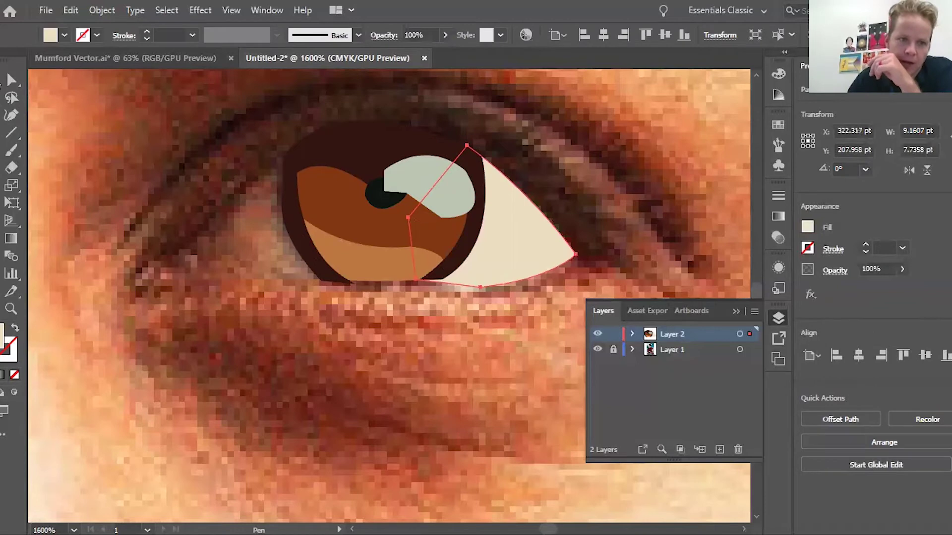
# Step: Deselect the cream shape and, with fill None, trace the nose-side eye white's upper edge from the iris ring to the inner eye corner
pyautogui.click(11, 80)
pyautogui.click(91, 97)
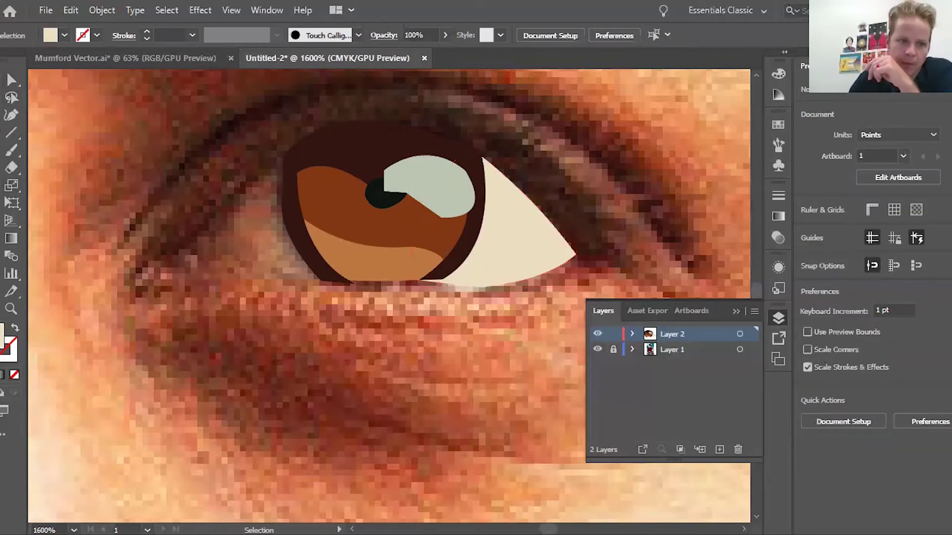
pyautogui.click(8, 205)
pyautogui.click(16, 372)
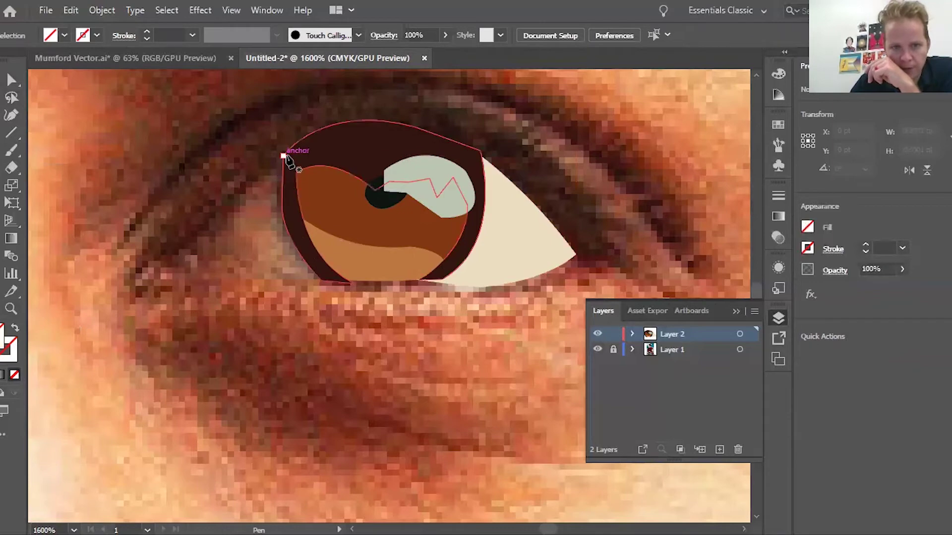
pyautogui.click(284, 156)
pyautogui.moveTo(202, 241); pyautogui.dragTo(175, 280)
pyautogui.click(202, 241)
# Step: Continue the inner eye-white path along the lower lid to the iris and close it with segments running over the iris
pyautogui.moveTo(276, 275); pyautogui.dragTo(287, 276)
pyautogui.moveTo(345, 288)
pyautogui.mouseDown()
pyautogui.moveTo(334, 292)
pyautogui.moveTo(362, 282)
pyautogui.mouseUp()
pyautogui.click(276, 275)
pyautogui.click(341, 282)
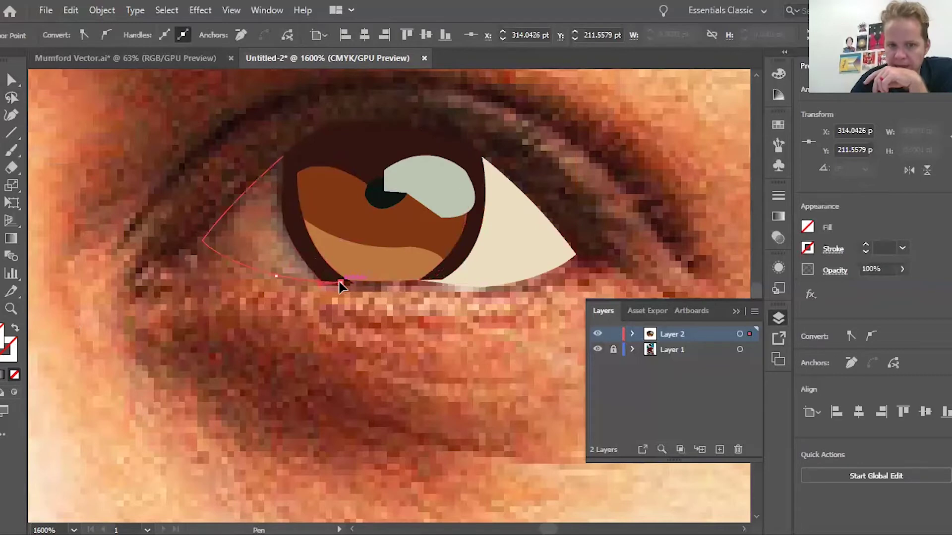
pyautogui.click(375, 253)
pyautogui.click(349, 218)
pyautogui.moveTo(340, 159); pyautogui.dragTo(283, 157)
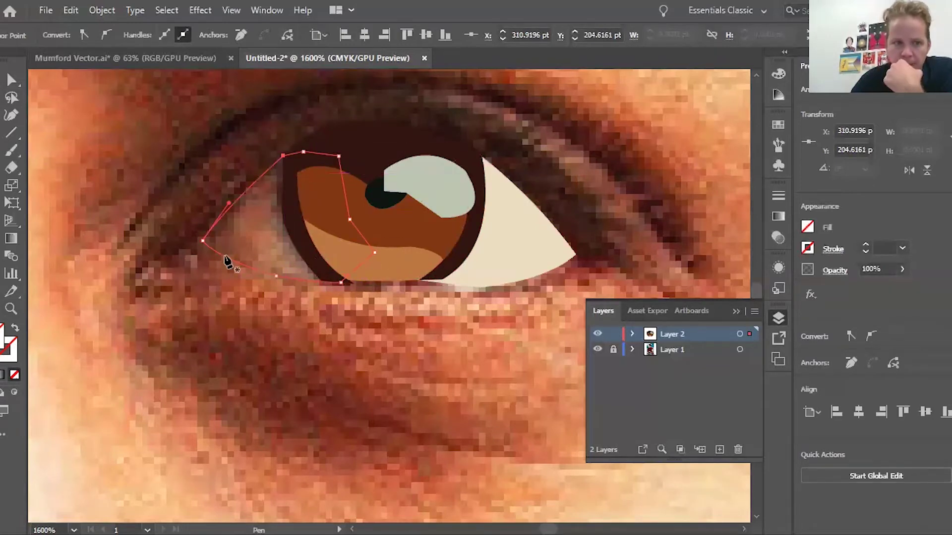
# Step: Fill the inner eye-white shape with pinkish brown sampled from the photo, send it to the back, and deselect it
pyautogui.click(275, 235)
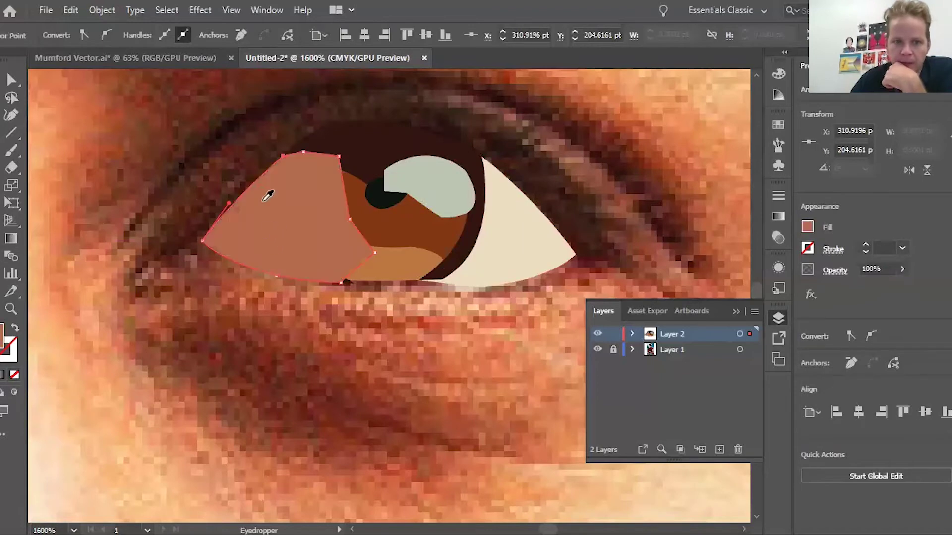
pyautogui.click(94, 10)
pyautogui.moveTo(264, 39)
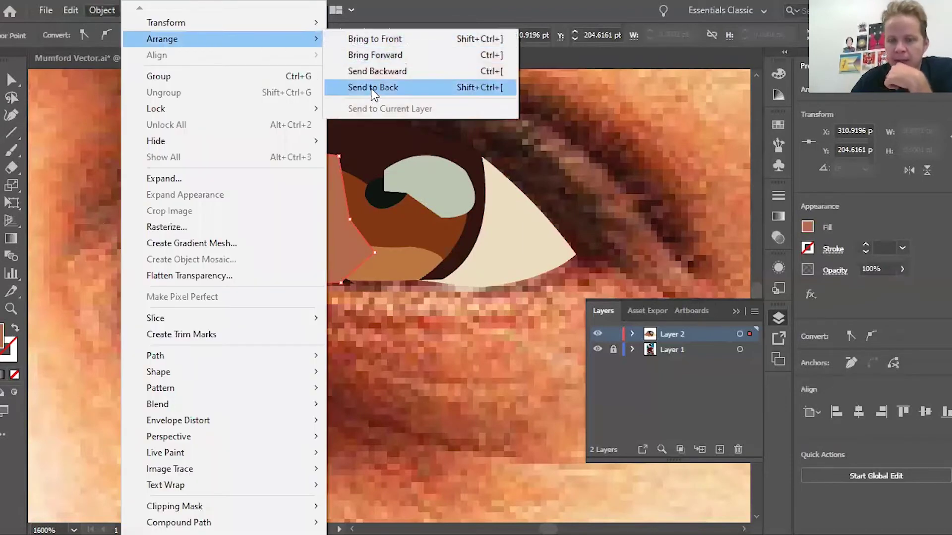
pyautogui.click(372, 90)
pyautogui.press('v')
pyautogui.click(97, 154)
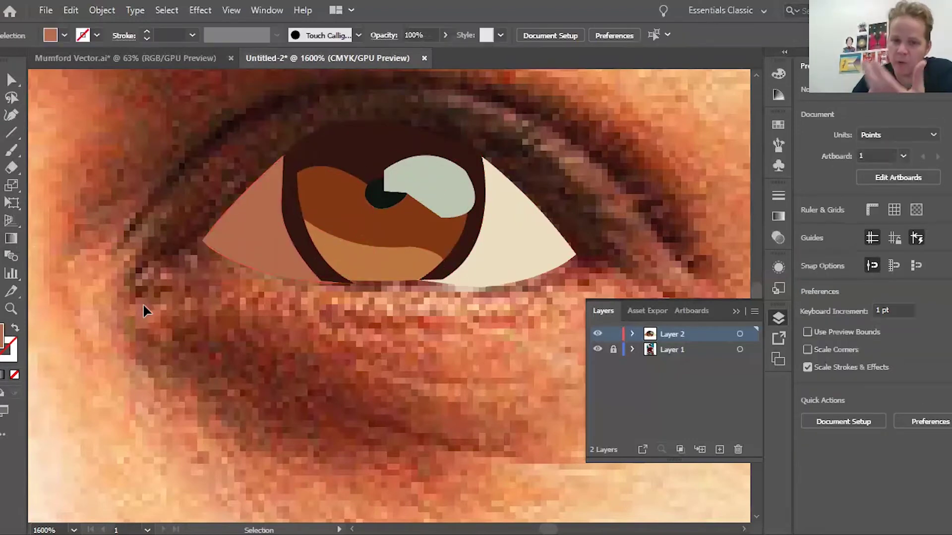
# Step: Examine the filled eye shapes against the whole face and the surrounding eyelid area
pyautogui.hotkey('ctrl', '-')
pyautogui.hotkey('ctrl', '-')
pyautogui.hotkey('ctrl', '-')
pyautogui.hotkey('ctrl', '-')
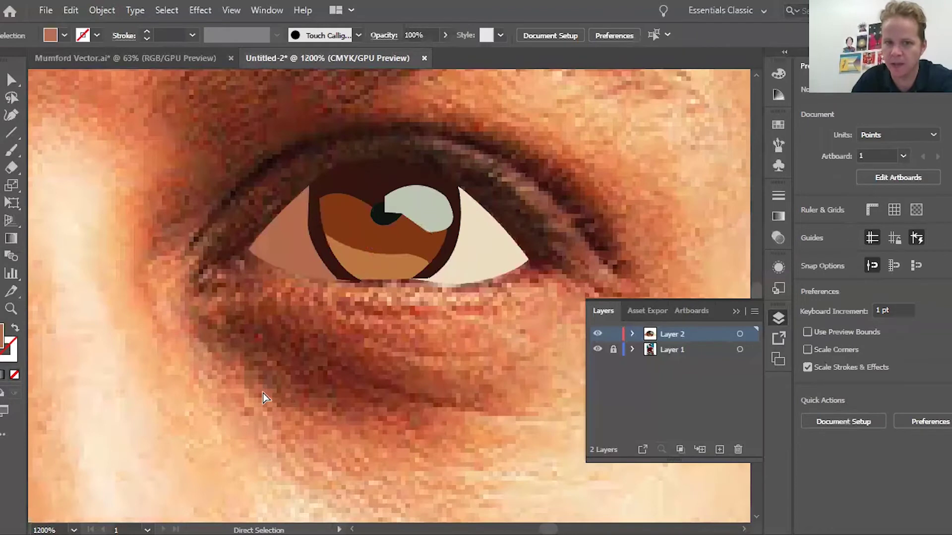
pyautogui.press('v')
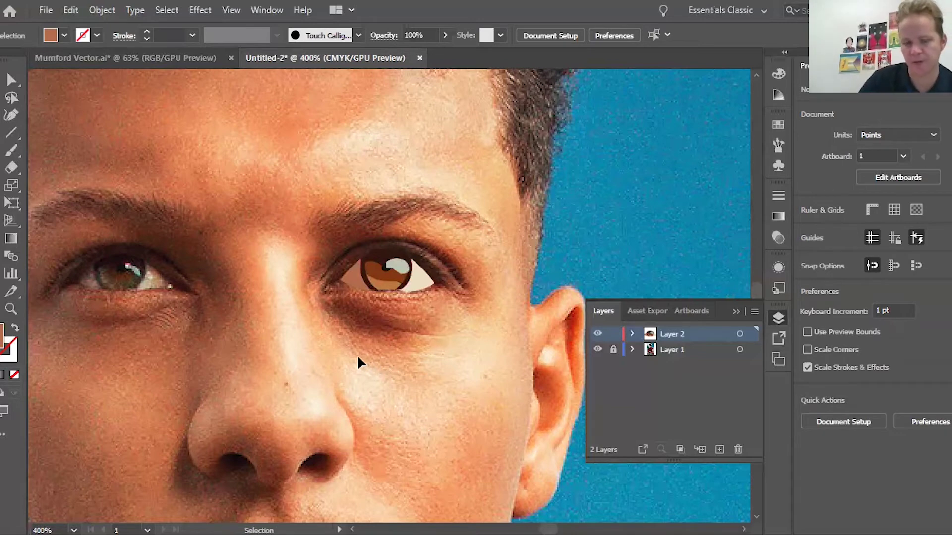
pyautogui.hotkey('ctrl', '+')
pyautogui.hotkey('ctrl', '+')
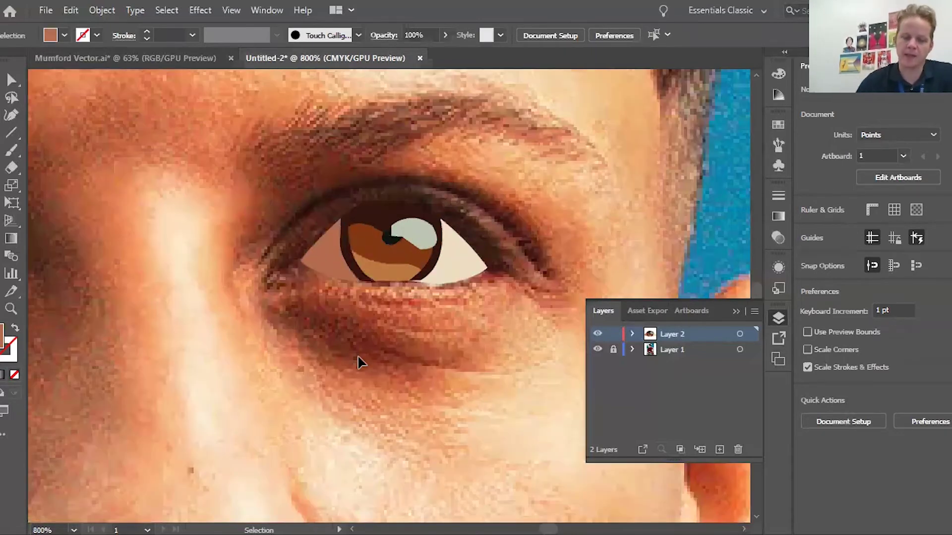
pyautogui.hscroll(3, 358, 355)
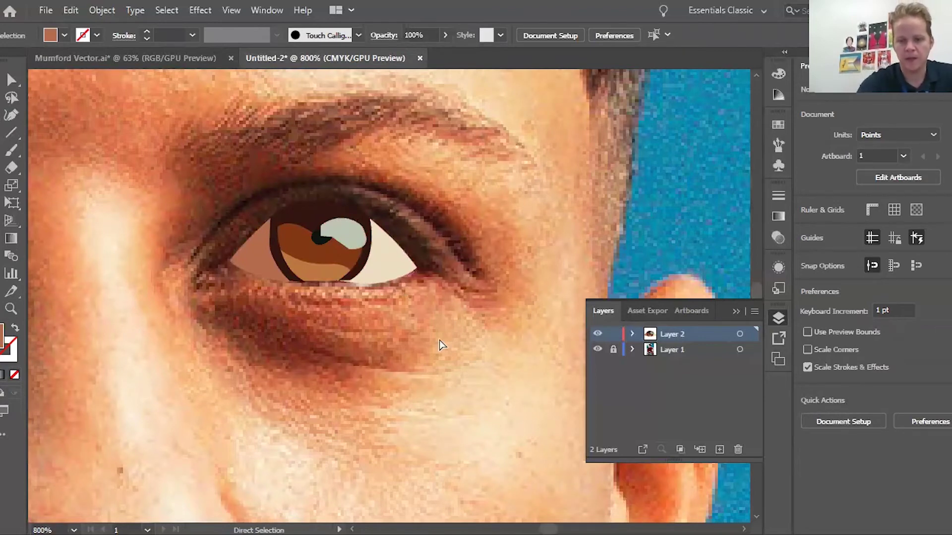
# Step: Set up the Paintbrush with a light-blue 1 pt stroke and no fill for marking areas on the face
pyautogui.hotkey('ctrl', '-')
pyautogui.hotkey('ctrl', '-')
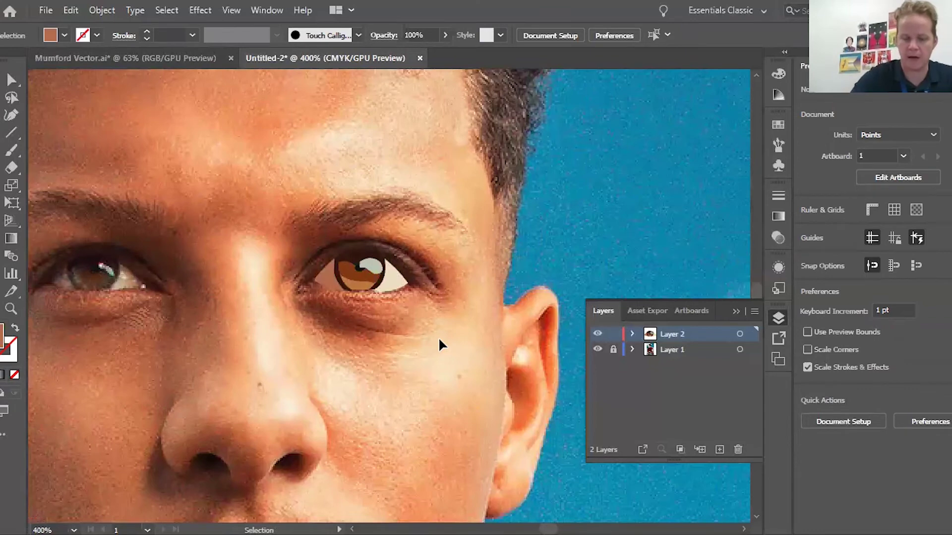
pyautogui.click(95, 33)
pyautogui.click(55, 60)
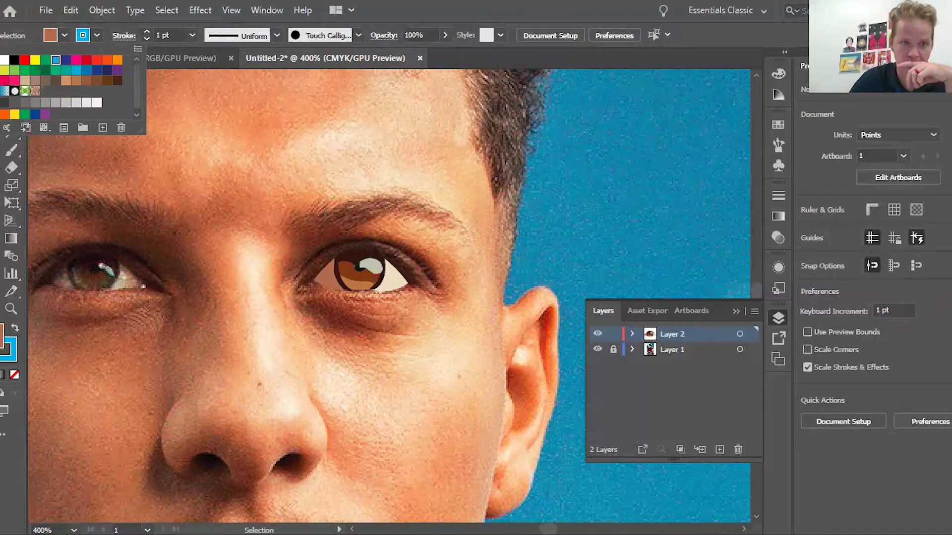
pyautogui.press('Escape')
pyautogui.click(14, 148)
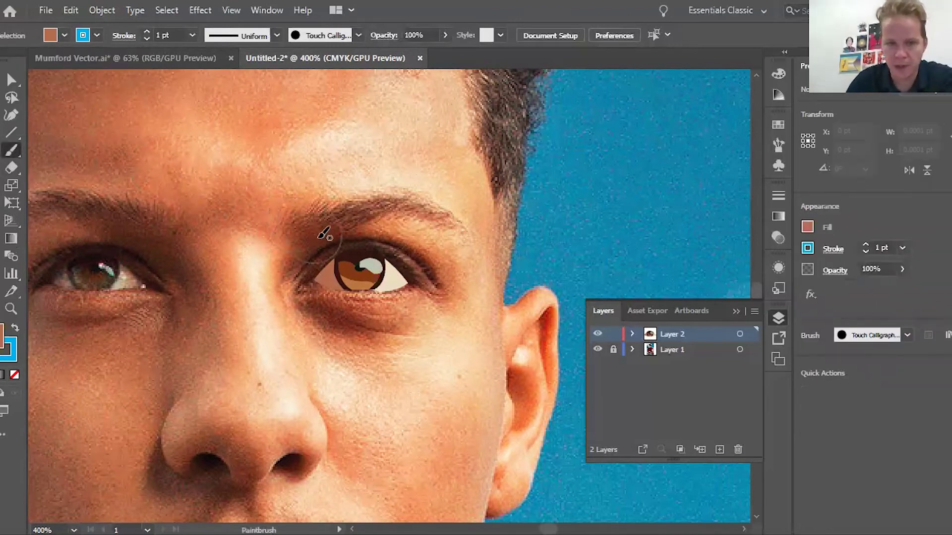
pyautogui.press('/')
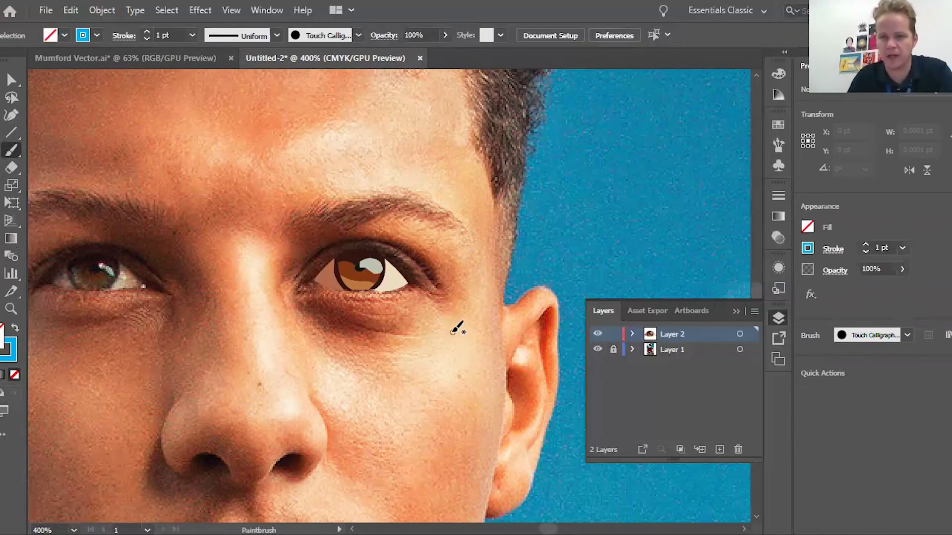
# Step: Outline the large forehead highlight above the eyebrow and the small diamond-shaped highlight beside it with brush strokes
pyautogui.scroll(3, 464, 295)
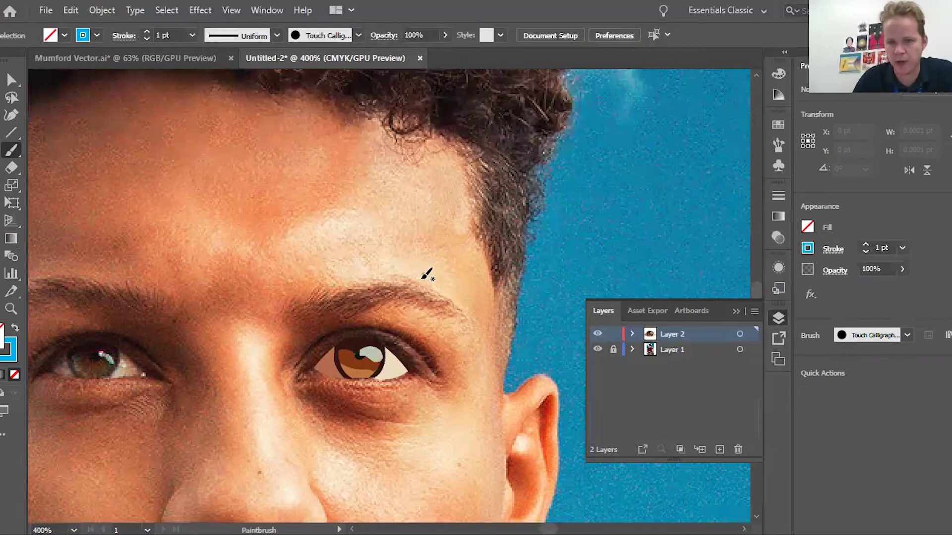
pyautogui.moveTo(362, 284)
pyautogui.mouseDown()
pyautogui.moveTo(315, 285)
pyautogui.moveTo(246, 246)
pyautogui.moveTo(313, 219)
pyautogui.moveTo(374, 122)
pyautogui.moveTo(389, 139)
pyautogui.moveTo(447, 151)
pyautogui.moveTo(476, 189)
pyautogui.moveTo(467, 233)
pyautogui.moveTo(442, 222)
pyautogui.moveTo(436, 240)
pyautogui.moveTo(456, 276)
pyautogui.moveTo(461, 314)
pyautogui.moveTo(423, 284)
pyautogui.moveTo(361, 283)
pyautogui.mouseUp()
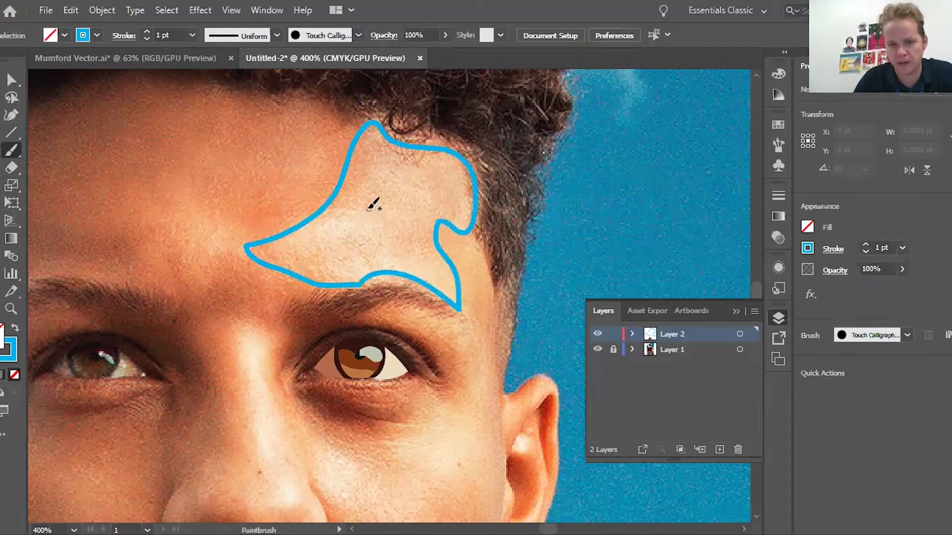
pyautogui.hscroll(4, 374, 203)
pyautogui.hscroll(-5, 372, 202)
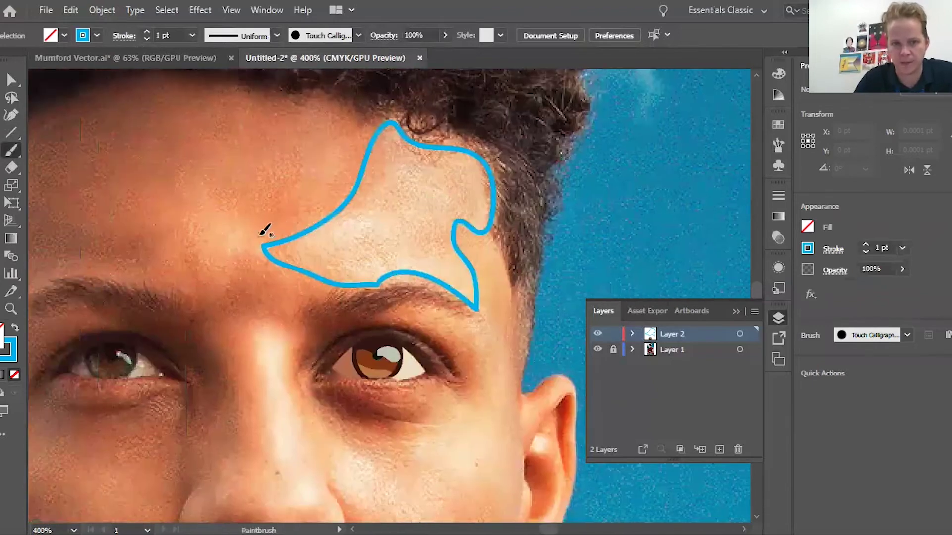
pyautogui.moveTo(253, 237)
pyautogui.mouseDown()
pyautogui.moveTo(202, 178)
pyautogui.moveTo(189, 203)
pyautogui.moveTo(213, 268)
pyautogui.moveTo(225, 272)
pyautogui.moveTo(256, 236)
pyautogui.mouseUp()
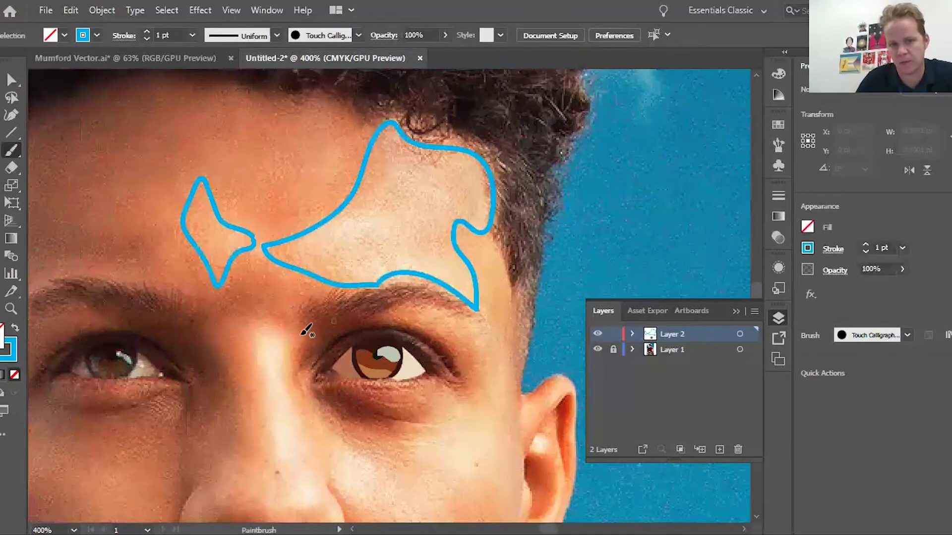
pyautogui.hscroll(-1, 286, 308)
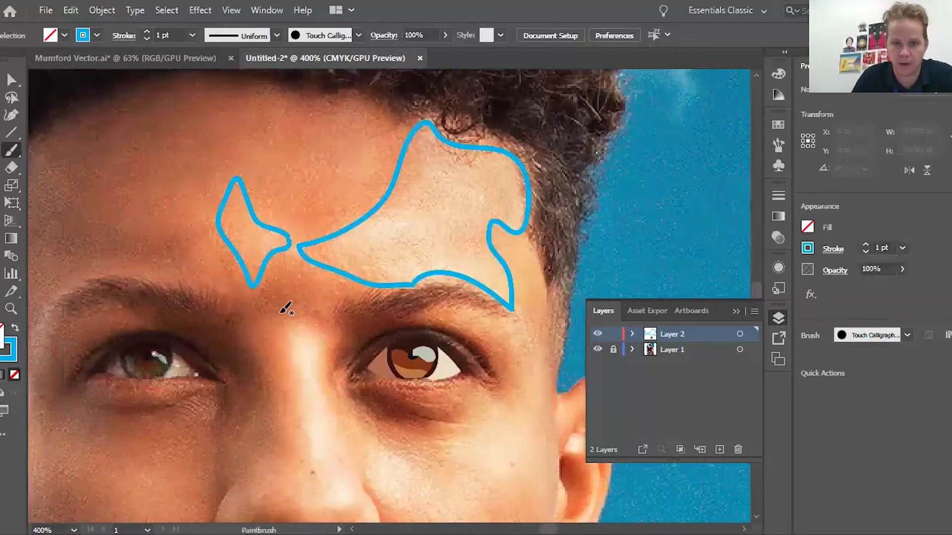
# Step: Outline the light area between eyebrow and eyelid and the highlight on the upper cheek with brush strokes
pyautogui.hscroll(5, 287, 308)
pyautogui.scroll(-4, 292, 283)
pyautogui.moveTo(206, 154)
pyautogui.mouseDown()
pyautogui.moveTo(256, 146)
pyautogui.moveTo(305, 171)
pyautogui.moveTo(309, 224)
pyautogui.moveTo(298, 224)
pyautogui.moveTo(287, 196)
pyautogui.moveTo(207, 155)
pyautogui.mouseUp()
pyautogui.scroll(4, 337, 208)
pyautogui.scroll(-4, 317, 258)
pyautogui.moveTo(285, 246)
pyautogui.mouseDown()
pyautogui.moveTo(241, 287)
pyautogui.moveTo(255, 298)
pyautogui.moveTo(240, 308)
pyautogui.moveTo(160, 275)
pyautogui.moveTo(155, 328)
pyautogui.moveTo(244, 366)
pyautogui.moveTo(255, 346)
pyautogui.moveTo(283, 334)
pyautogui.moveTo(274, 316)
pyautogui.moveTo(292, 310)
pyautogui.moveTo(294, 251)
pyautogui.mouseUp()
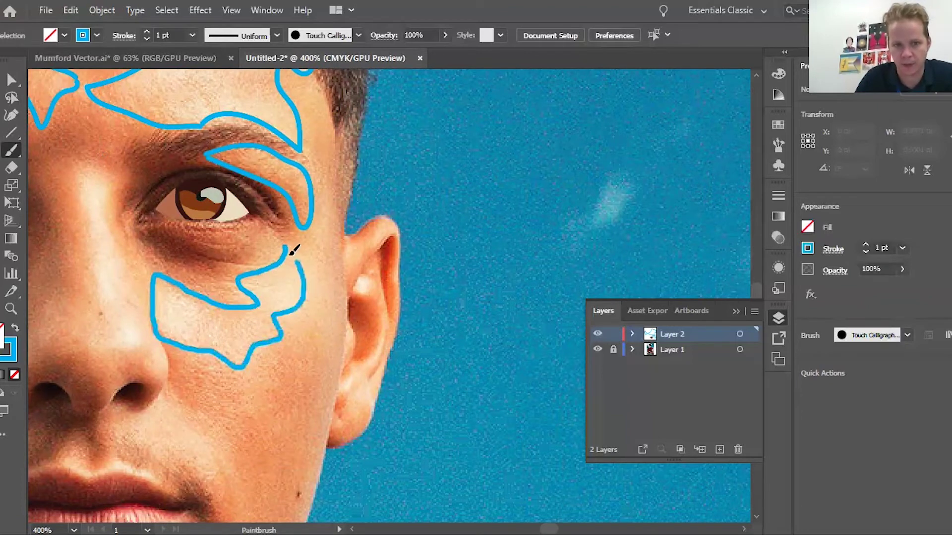
# Step: Outline the mid-cheek tone, the strip along the jaw beside the ear, and the temple area with connected brush strokes
pyautogui.scroll(-5, 255, 468)
pyautogui.moveTo(320, 142)
pyautogui.mouseDown()
pyautogui.moveTo(295, 212)
pyautogui.moveTo(245, 291)
pyautogui.moveTo(206, 266)
pyautogui.moveTo(202, 221)
pyautogui.moveTo(190, 212)
pyautogui.mouseUp()
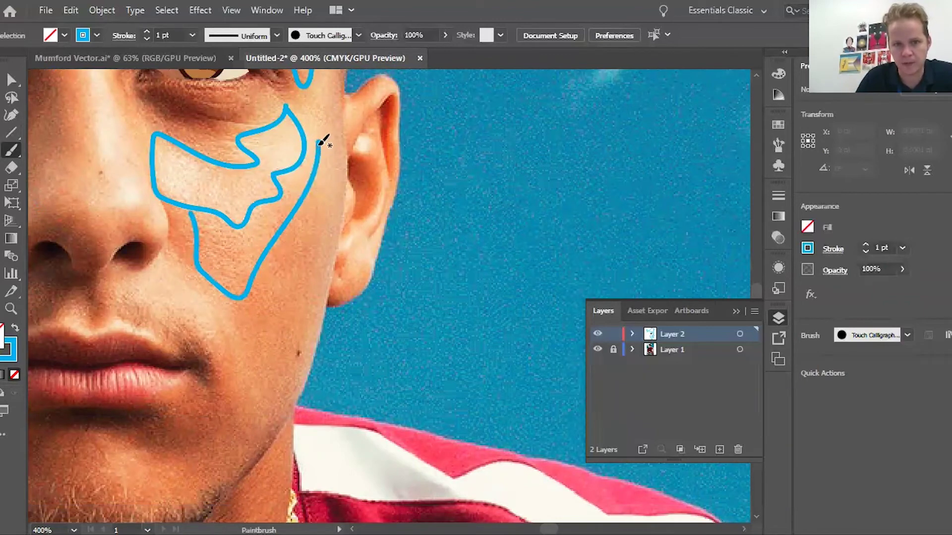
pyautogui.moveTo(315, 135); pyautogui.dragTo(288, 115)
pyautogui.moveTo(243, 298)
pyautogui.mouseDown()
pyautogui.moveTo(276, 420)
pyautogui.moveTo(315, 363)
pyautogui.moveTo(345, 181)
pyautogui.moveTo(350, 142)
pyautogui.moveTo(320, 133)
pyautogui.mouseUp()
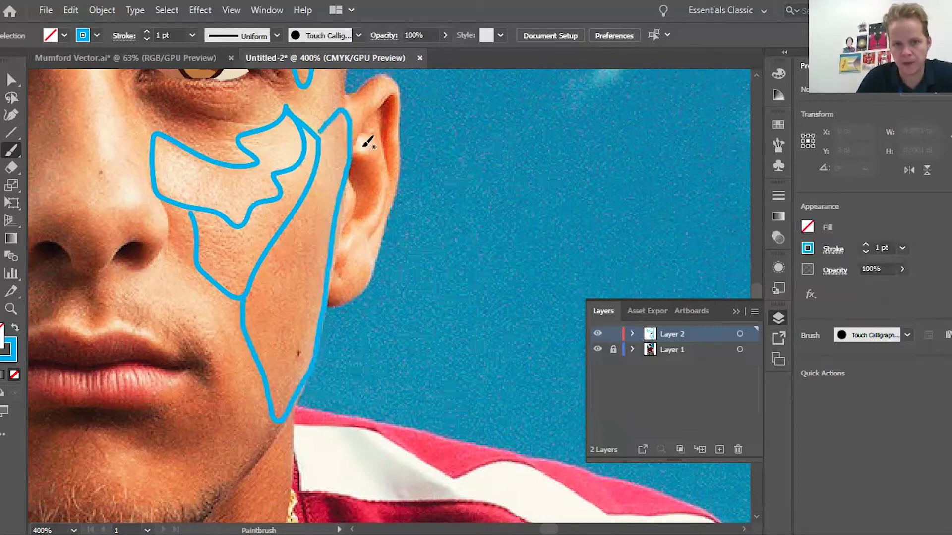
pyautogui.scroll(5, 368, 143)
pyautogui.moveTo(346, 284)
pyautogui.mouseDown()
pyautogui.moveTo(322, 110)
pyautogui.moveTo(310, 102)
pyautogui.mouseUp()
pyautogui.moveTo(310, 259); pyautogui.dragTo(287, 283)
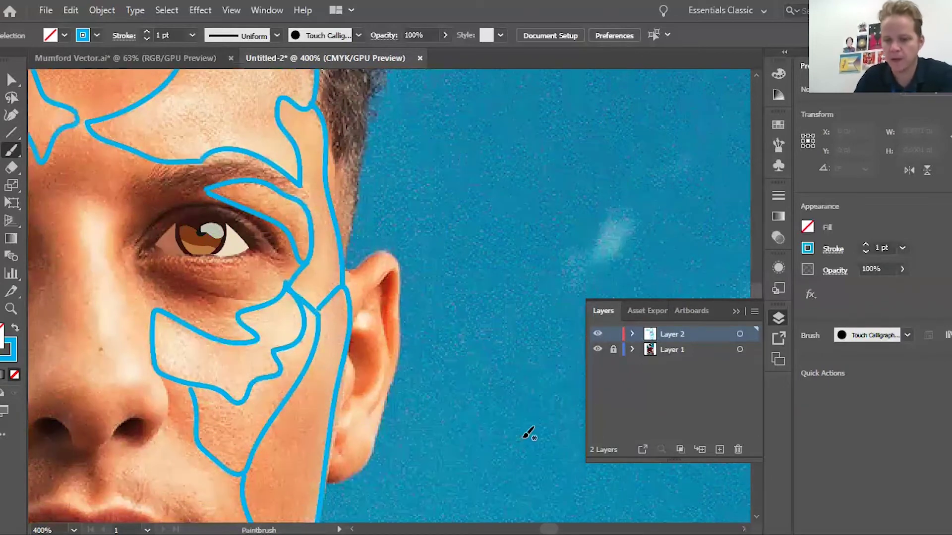
# Step: Undo all the blue brush outlines on the face
pyautogui.hotkey('ctrl', '-')
pyautogui.hotkey('ctrl', '-')
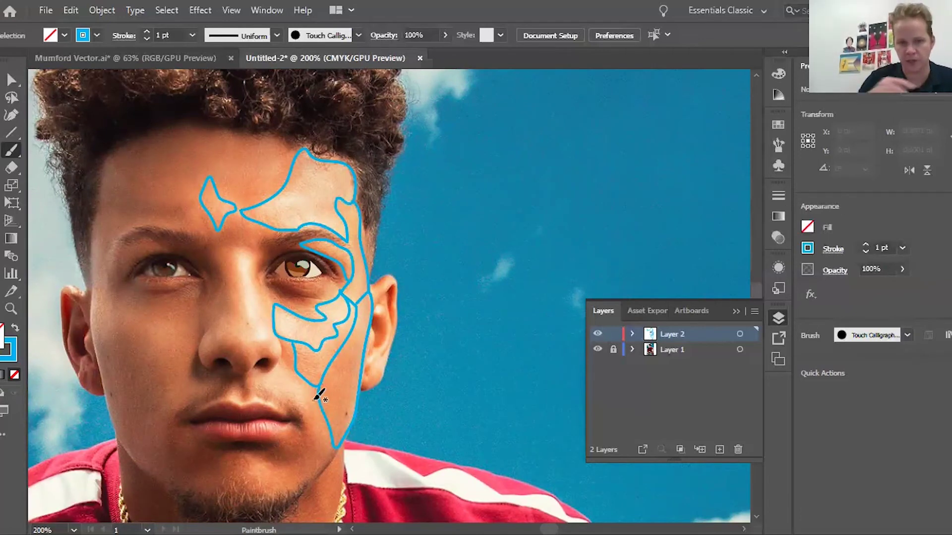
pyautogui.hotkey('ctrl', 'z')
pyautogui.hotkey('ctrl', 'z')
pyautogui.hotkey('ctrl', 'z')
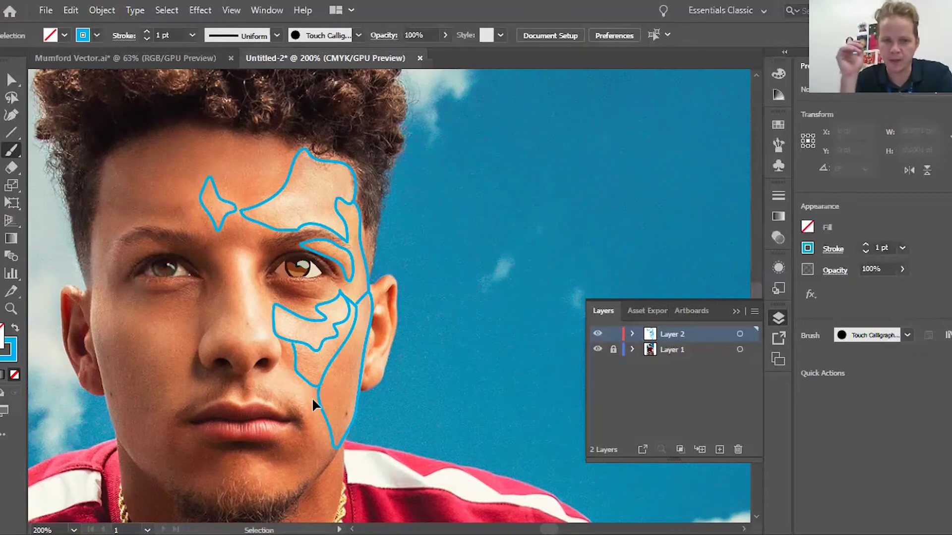
pyautogui.hotkey('ctrl', 'z')
pyautogui.hotkey('ctrl', 'z')
pyautogui.hotkey('ctrl', 'z')
pyautogui.hotkey('ctrl', 'z')
pyautogui.hotkey('ctrl', 'z')
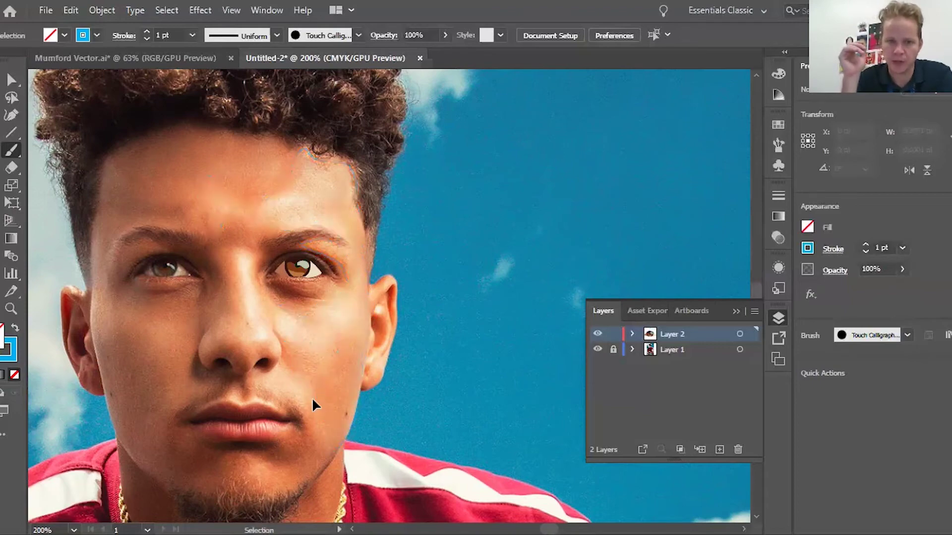
# Step: Set the stroke back to None, keeping the filled eye in close view
pyautogui.hotkey('ctrl', '+')
pyautogui.hotkey('ctrl', '+')
pyautogui.hotkey('ctrl', '+')
pyautogui.hotkey('ctrl', '+')
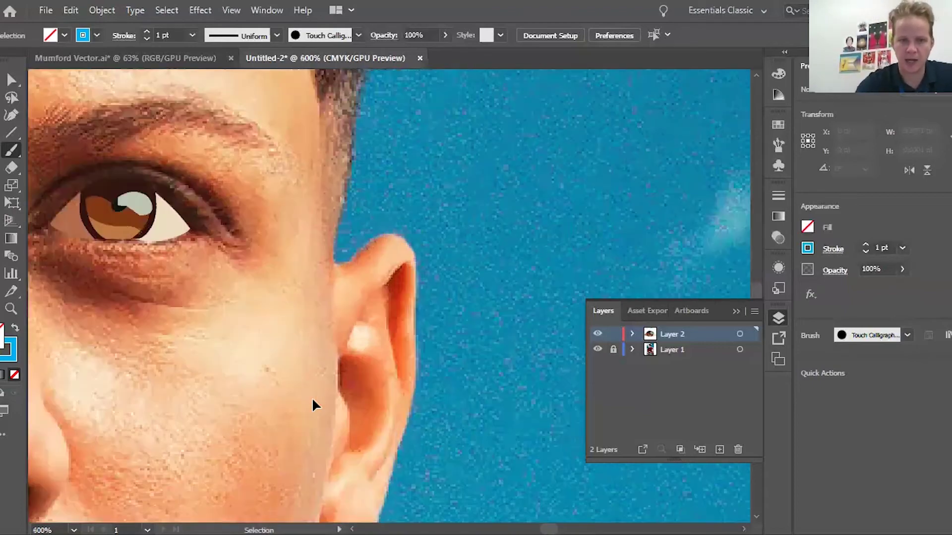
pyautogui.hscroll(-5, 346, 404)
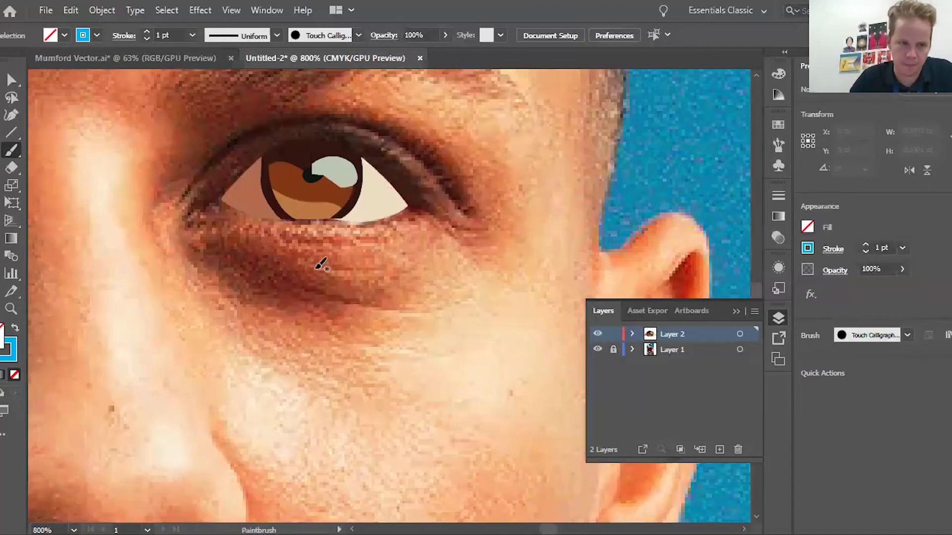
pyautogui.click(94, 35)
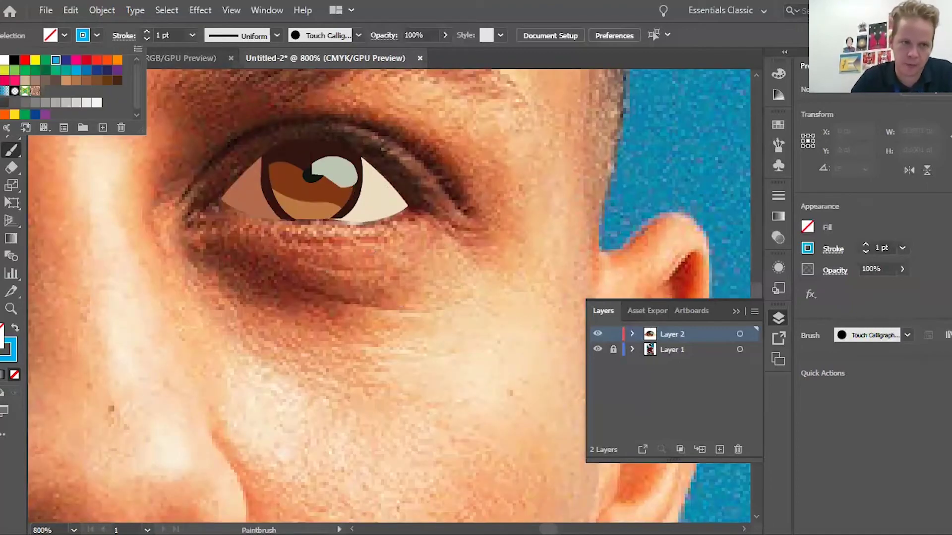
pyautogui.click(0, 60)
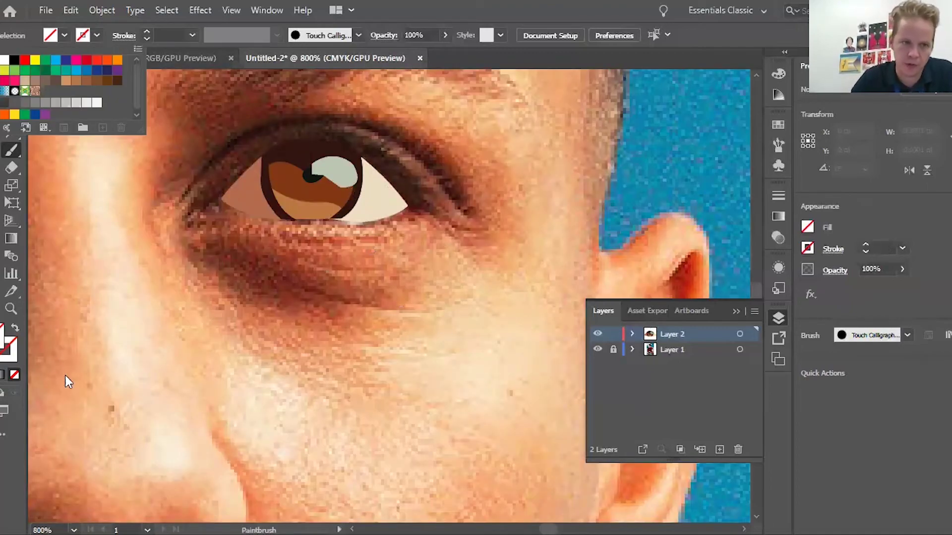
pyautogui.click(626, 27)
pyautogui.hscroll(-3, 491, 195)
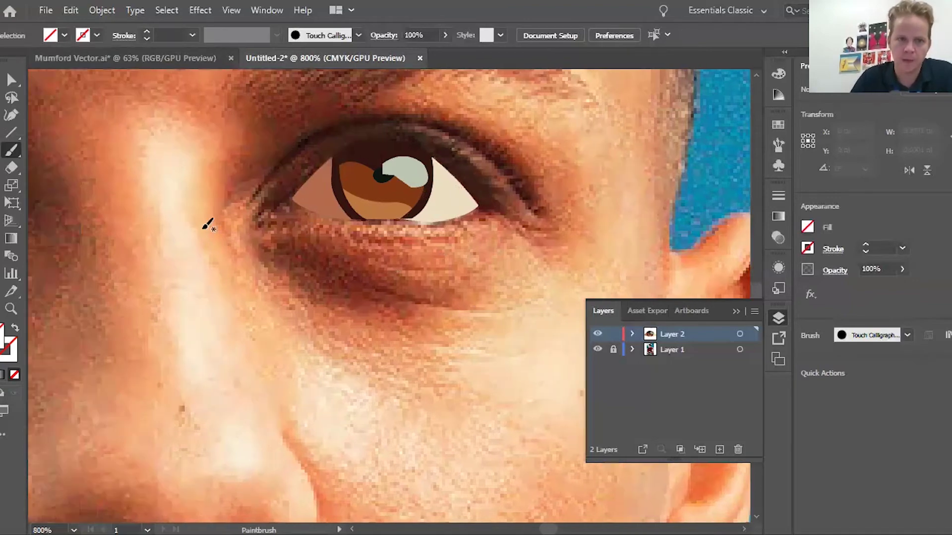
# Step: With the Pen tool, start the upper-lid shape inside the outer eye white, extend it past the outer corner, and curve back up the lid
pyautogui.press('p')
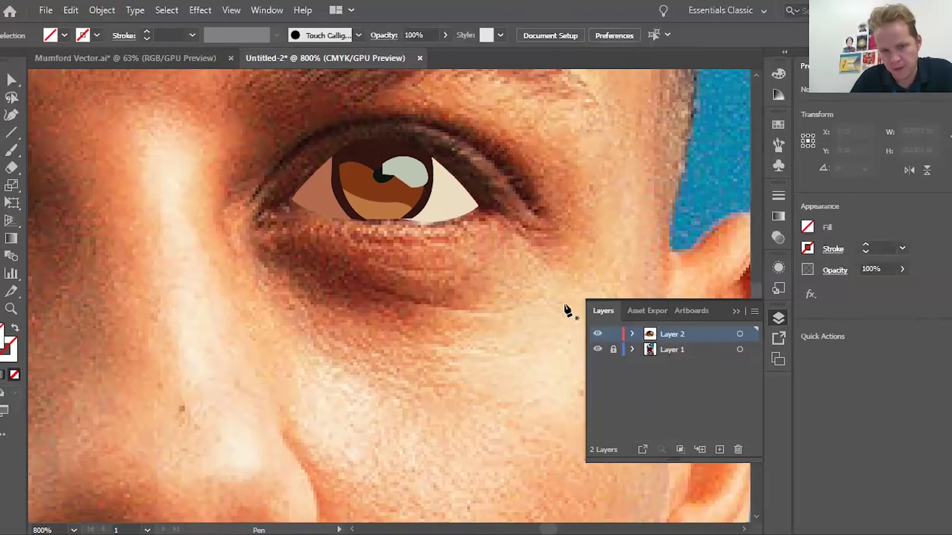
pyautogui.hscroll(6, 567, 312)
pyautogui.moveTo(287, 188); pyautogui.dragTo(334, 187)
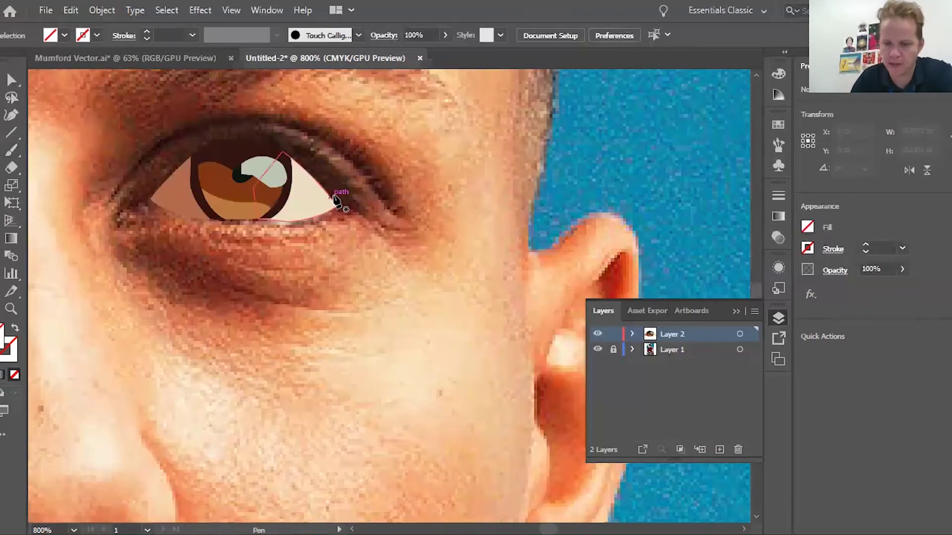
pyautogui.hotkey('ctrl', '+')
pyautogui.scroll(7, 283, 200)
pyautogui.scroll(-2, 279, 196)
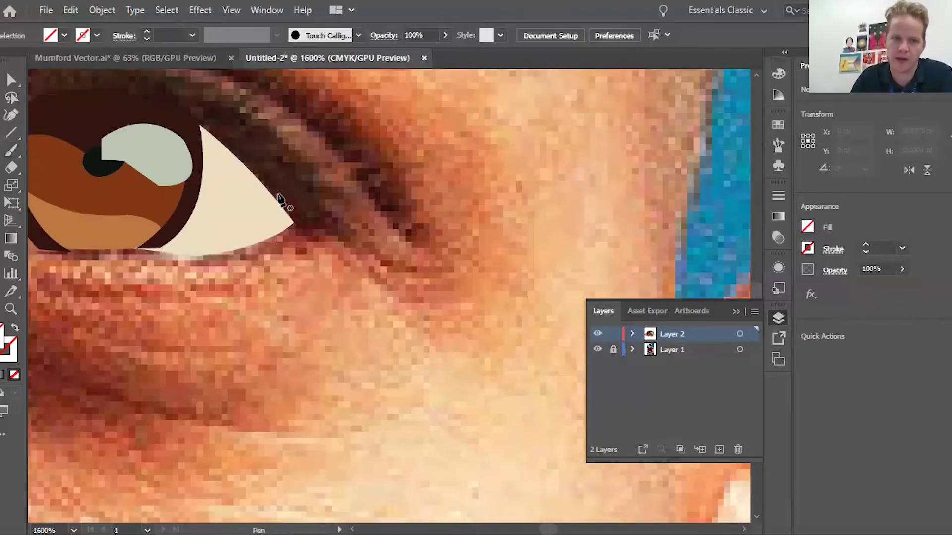
pyautogui.hscroll(-12, 279, 196)
pyautogui.hscroll(4, 278, 195)
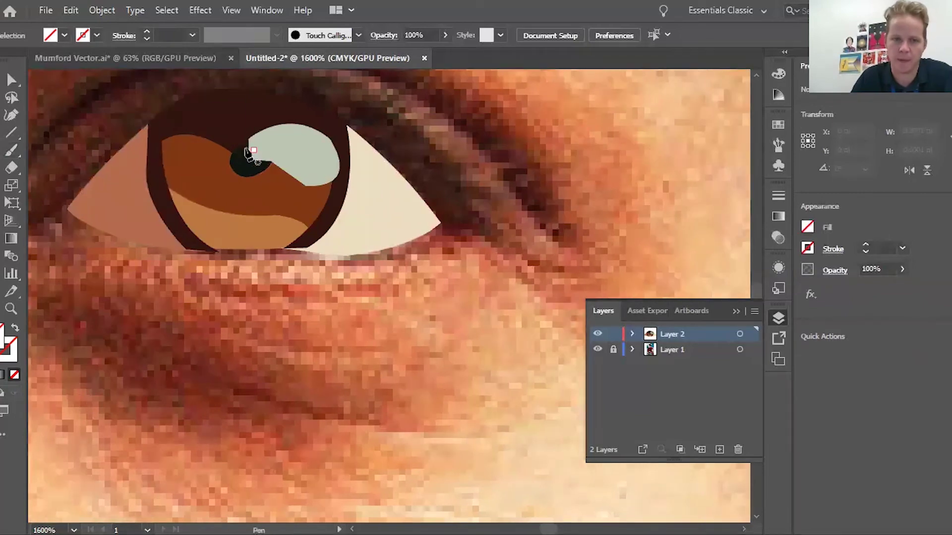
pyautogui.scroll(2, 255, 180)
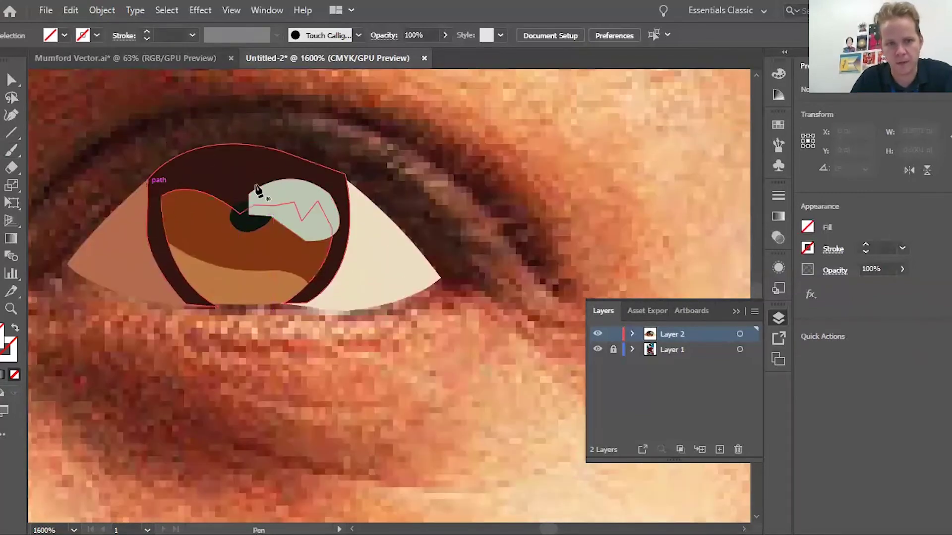
pyautogui.click(410, 271)
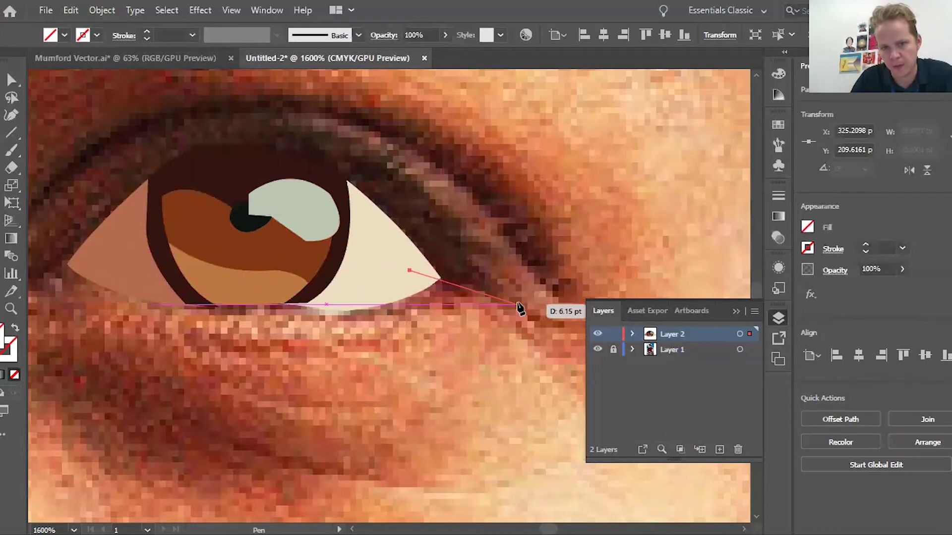
pyautogui.click(517, 303)
pyautogui.moveTo(409, 179); pyautogui.dragTo(387, 163)
pyautogui.click(410, 180)
# Step: Continue the path over the top of the upper eyelid and down to the inner eye corner
pyautogui.moveTo(265, 122)
pyautogui.mouseDown()
pyautogui.moveTo(207, 129)
pyautogui.moveTo(260, 123)
pyautogui.moveTo(247, 114)
pyautogui.mouseUp()
pyautogui.moveTo(127, 135); pyautogui.dragTo(94, 160)
pyautogui.click(127, 135)
pyautogui.hscroll(-5, 274, 191)
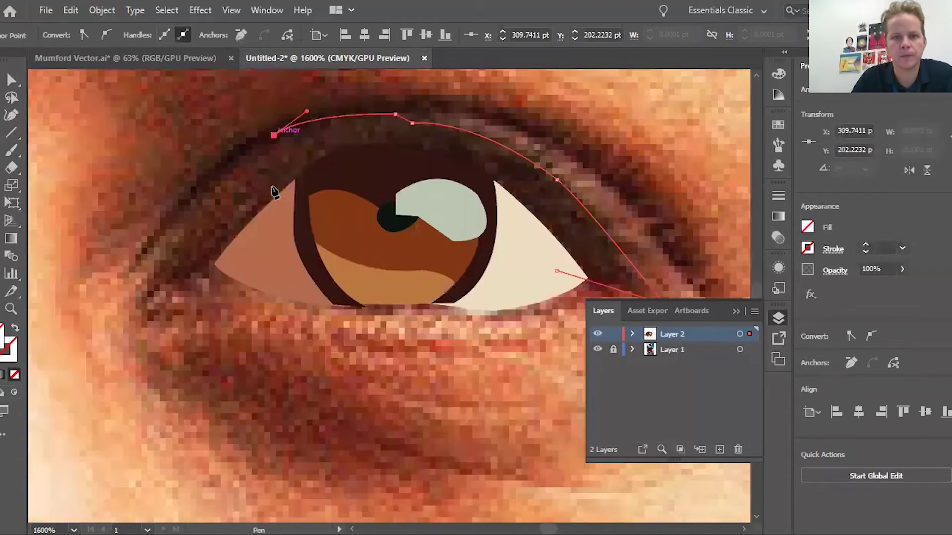
pyautogui.moveTo(190, 269); pyautogui.dragTo(190, 269)
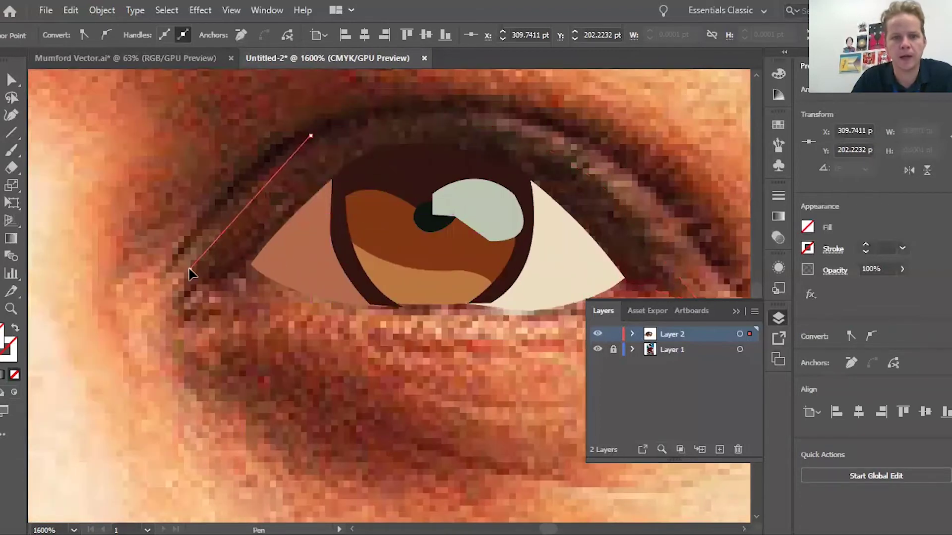
pyautogui.click(194, 289)
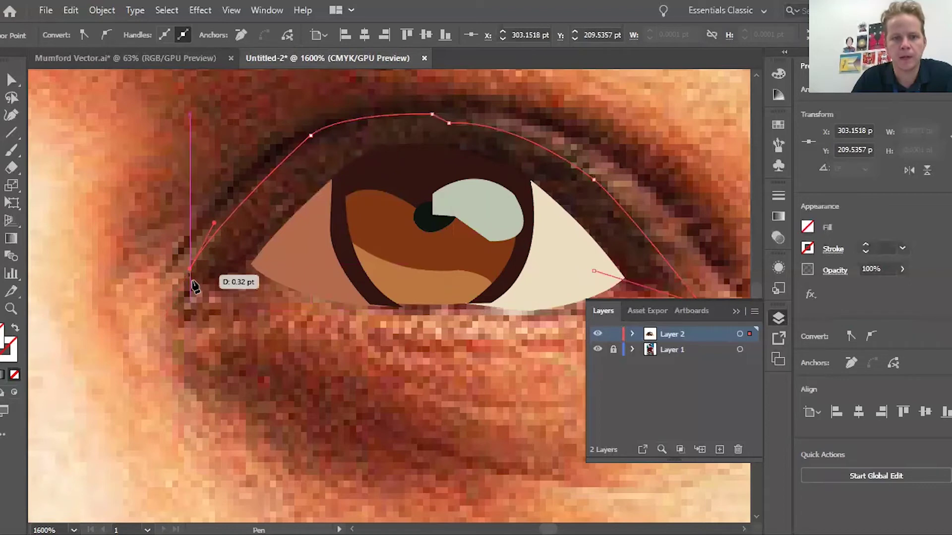
# Step: Close the eyelid path with straight segments running across the inner eye white, the iris and the outer eye white
pyautogui.click(266, 257)
pyautogui.click(418, 179)
pyautogui.click(593, 271)
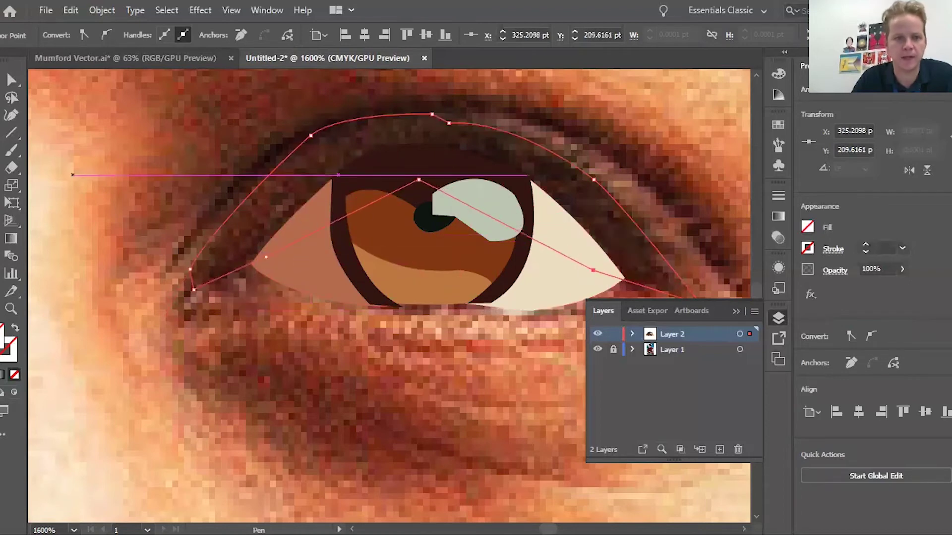
# Step: Fill the eyelid shape with dark brown sampled from the photo's upper lid and send it to the back
pyautogui.press('i')
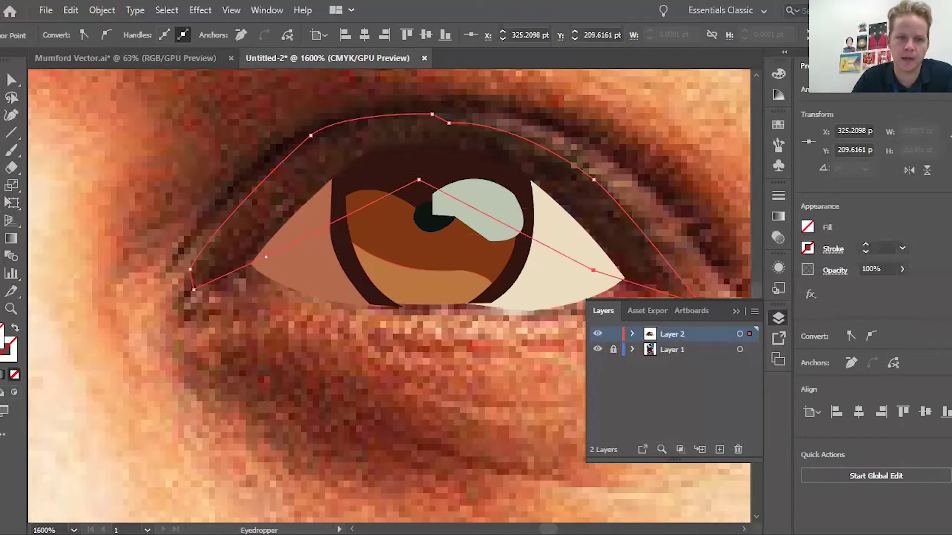
pyautogui.click(575, 191)
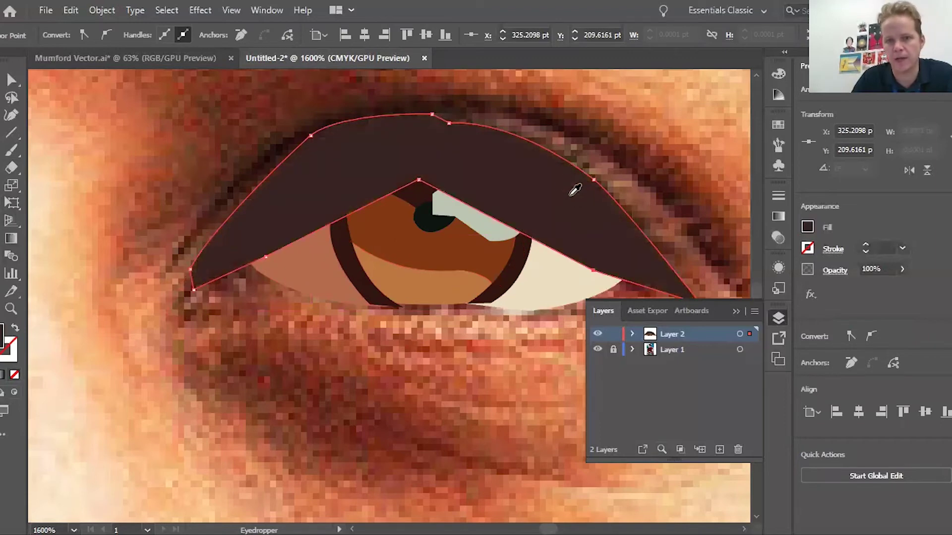
pyautogui.click(102, 10)
pyautogui.moveTo(210, 40)
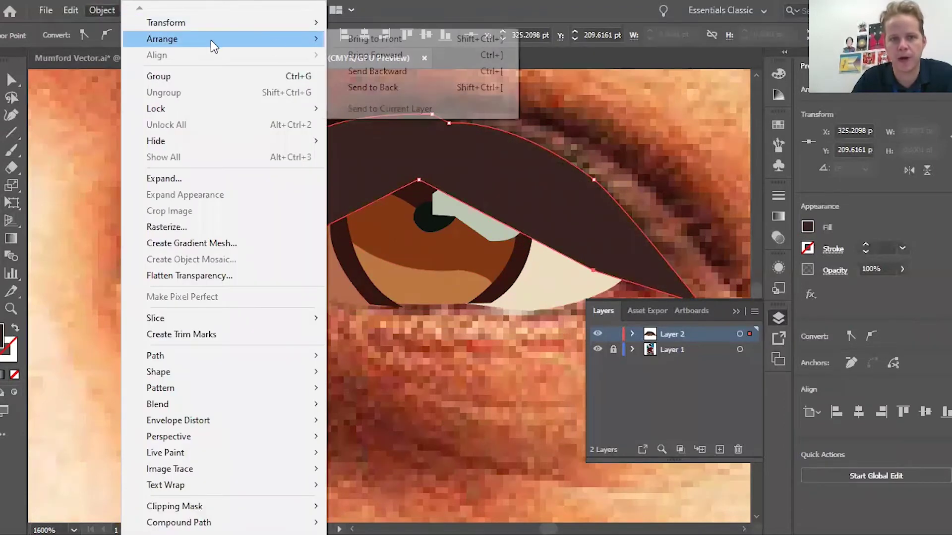
pyautogui.click(394, 88)
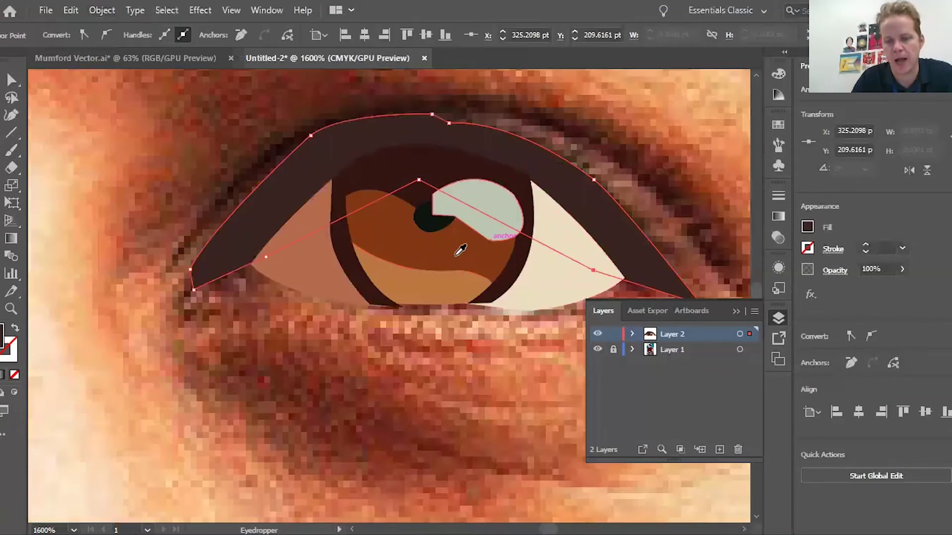
# Step: Deselect the finished eyelid shape and set the fill to none
pyautogui.scroll(3, 415, 272)
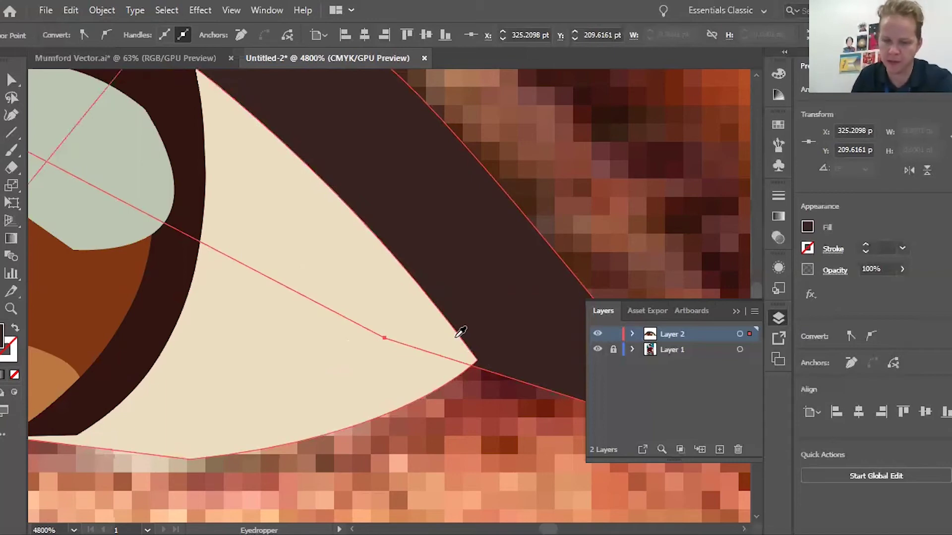
pyautogui.hotkey('ctrl', '-')
pyautogui.hotkey('ctrl', '-')
pyautogui.hotkey('ctrl', '-')
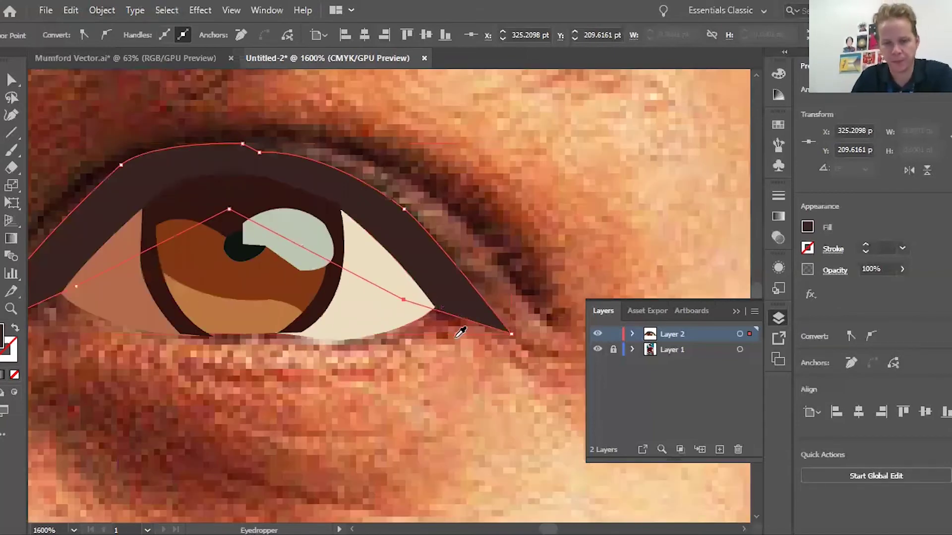
pyautogui.hscroll(5, 446, 331)
pyautogui.hscroll(-7, 342, 322)
pyautogui.hscroll(11, 99, 203)
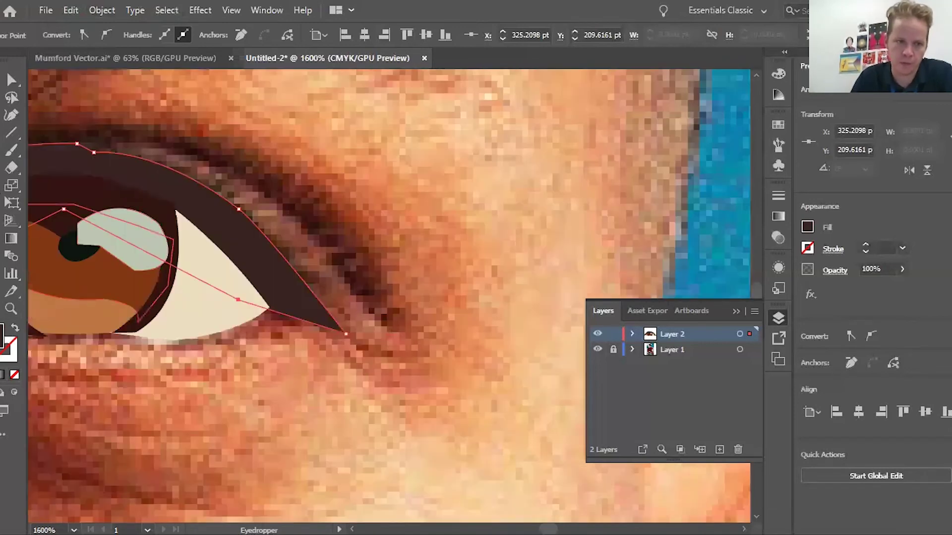
pyautogui.press('v')
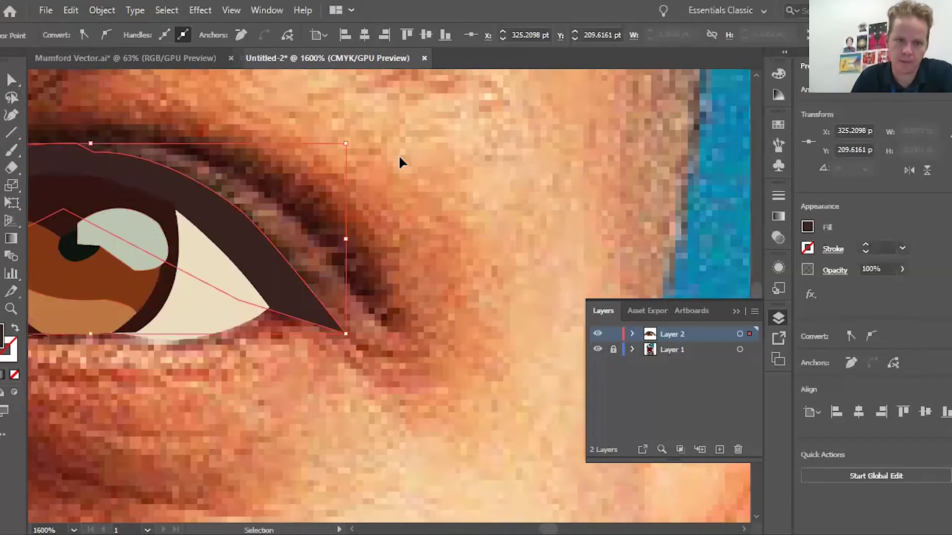
pyautogui.click(400, 159)
pyautogui.click(0, 117)
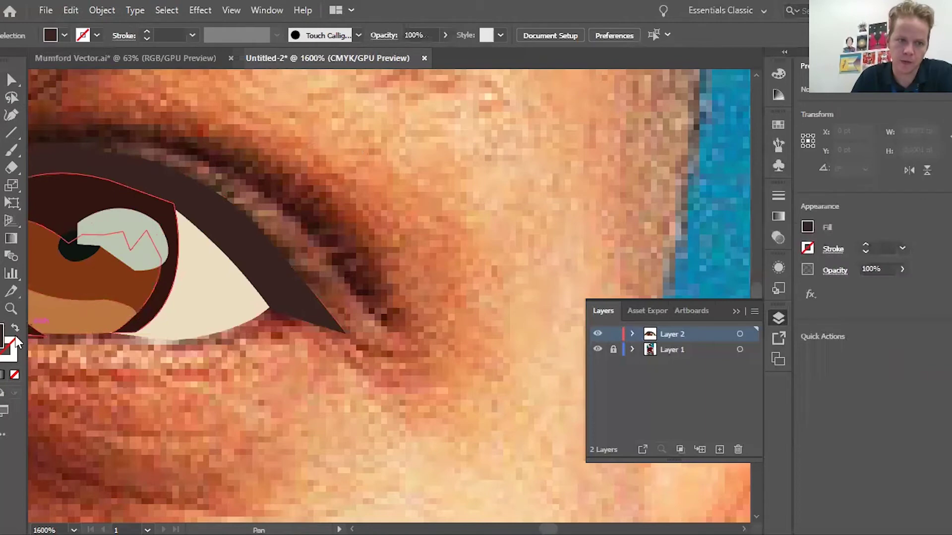
pyautogui.click(15, 375)
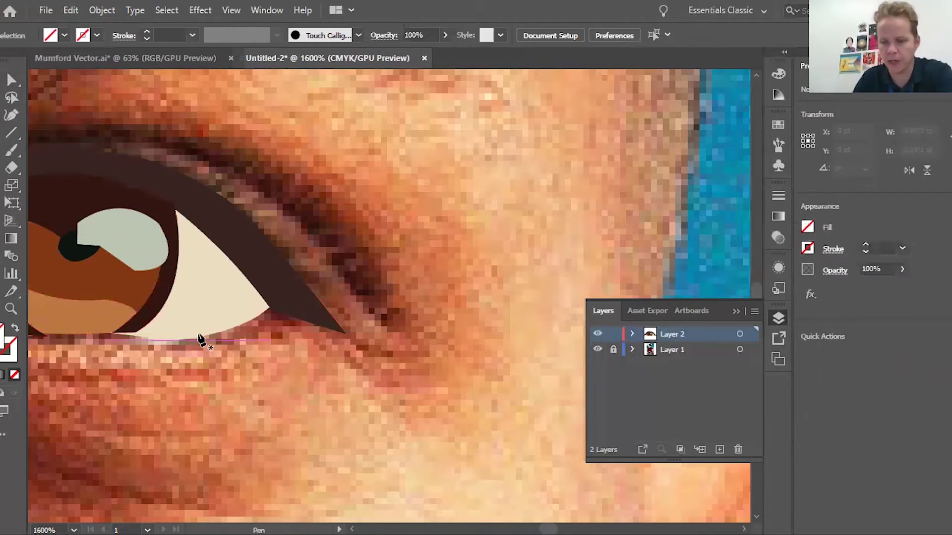
# Step: With the Pen tool, start a skin-tone path below the outer eye corner, running down and inward along the under-eye shadow to below the iris
pyautogui.hotkey('ctrl', '-')
pyautogui.hotkey('ctrl', '-')
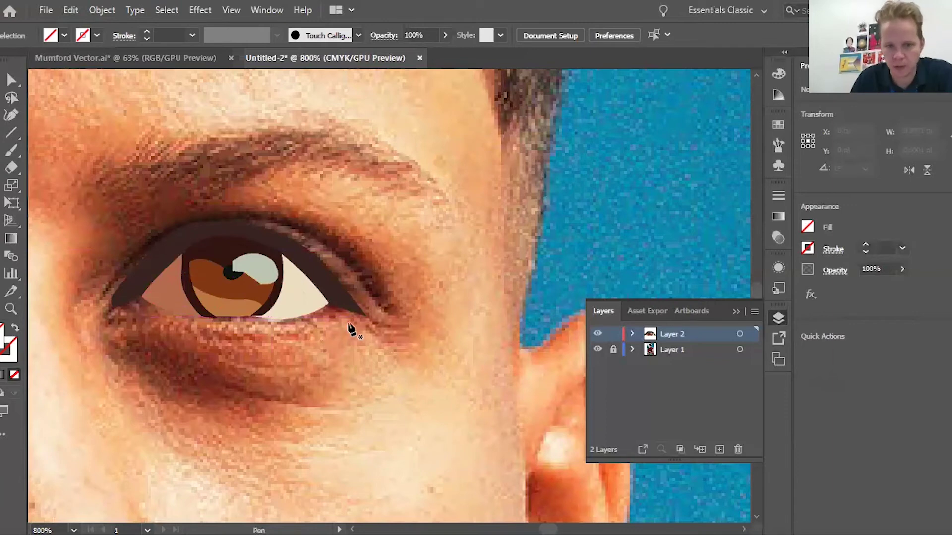
pyautogui.click(360, 336)
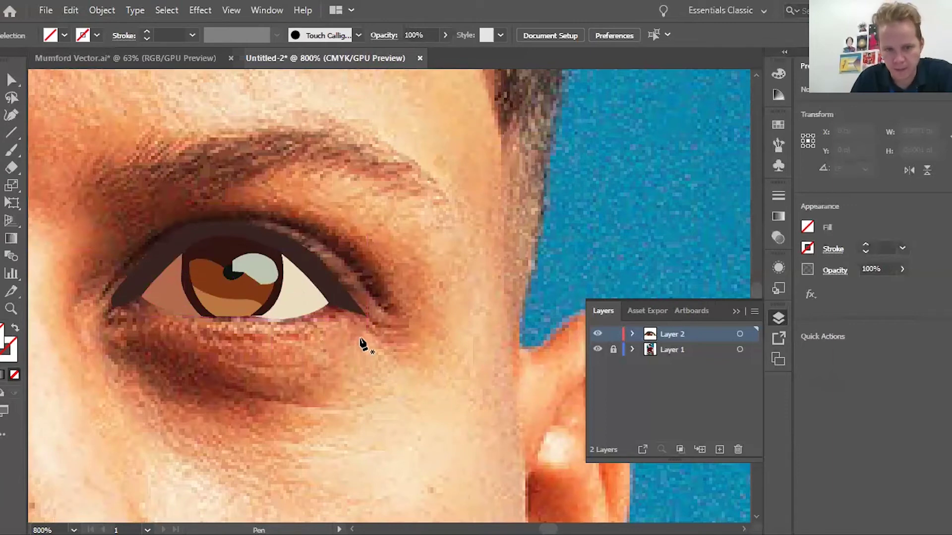
pyautogui.click(340, 353)
pyautogui.click(336, 389)
pyautogui.click(325, 399)
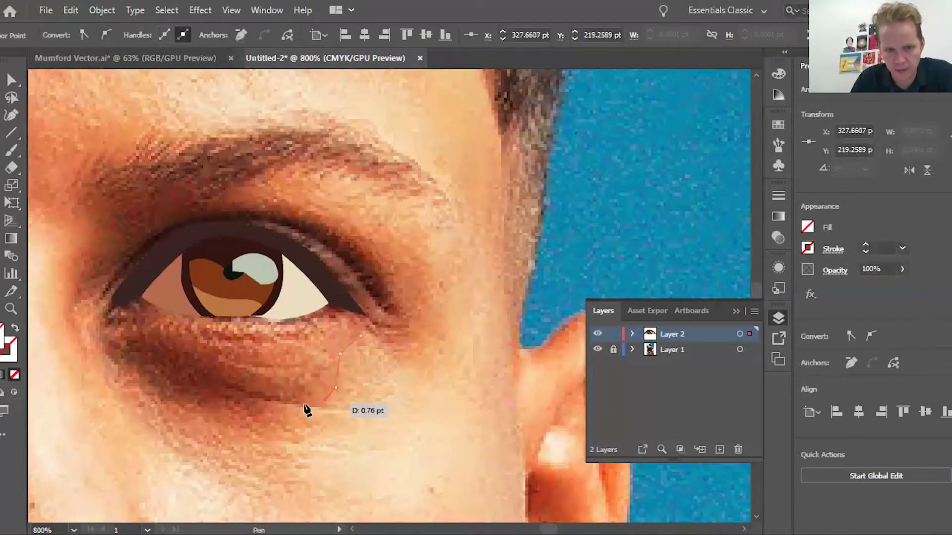
pyautogui.click(268, 396)
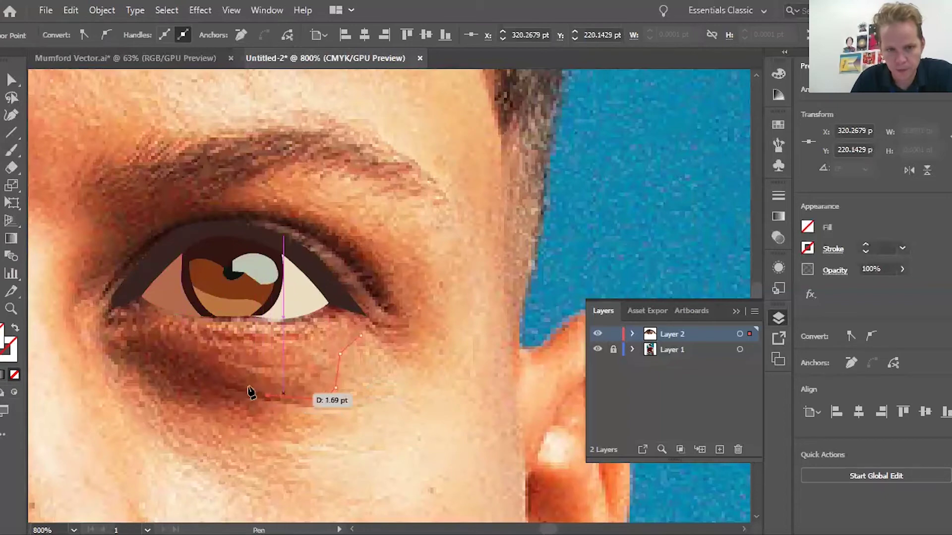
pyautogui.click(231, 367)
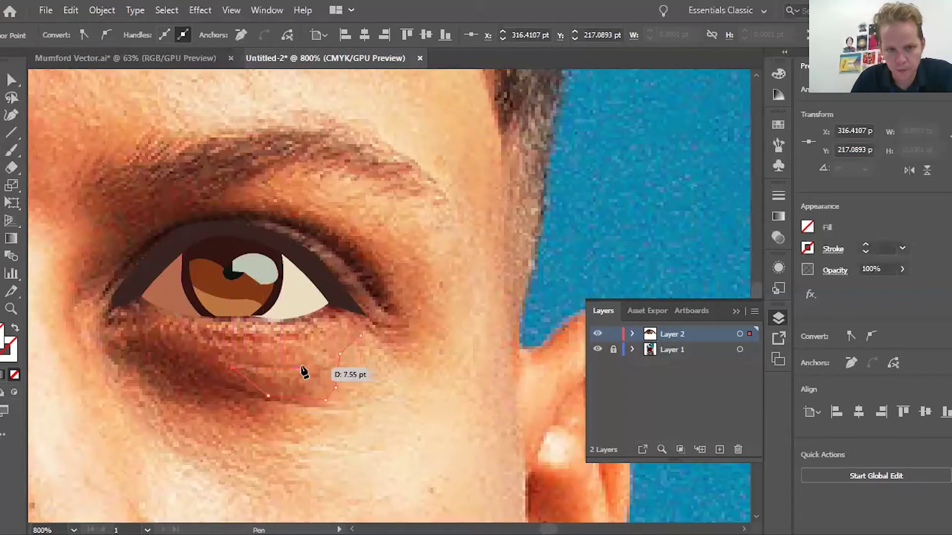
# Step: Continue the path out and back beneath the lower lid to outline the pointed, finger-like skin folds under the iris
pyautogui.click(302, 367)
pyautogui.moveTo(225, 351); pyautogui.dragTo(197, 337)
pyautogui.click(224, 351)
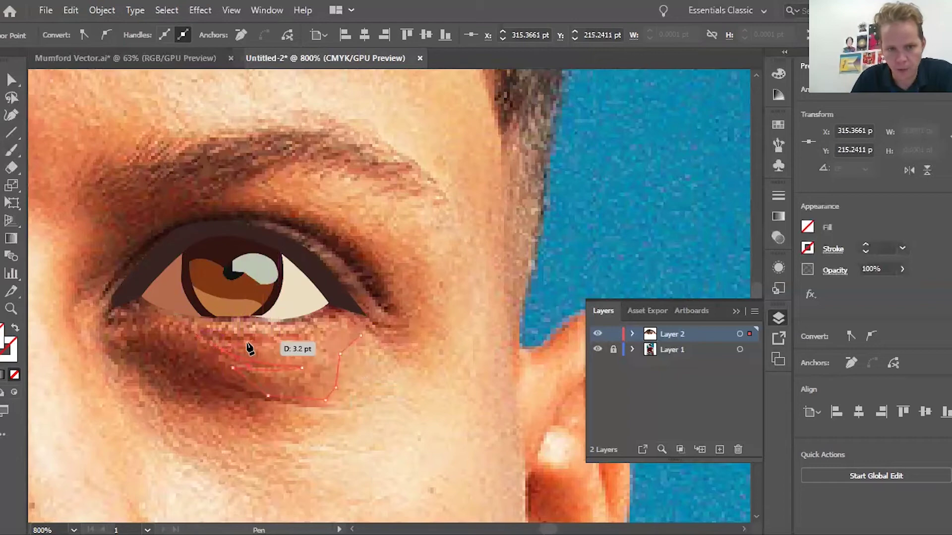
pyautogui.click(233, 343)
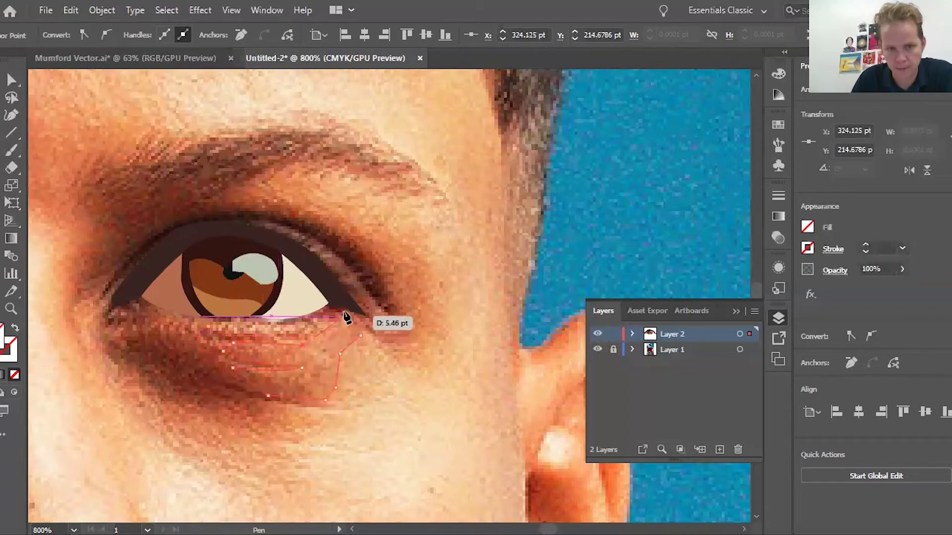
# Step: Extend the path up behind the dark eyelid shape to its top, and curve it down along the lid crease beyond the outer corner
pyautogui.click(345, 295)
pyautogui.moveTo(353, 328); pyautogui.dragTo(417, 310)
pyautogui.click(233, 231)
pyautogui.click(338, 254)
pyautogui.click(381, 311)
pyautogui.click(391, 311)
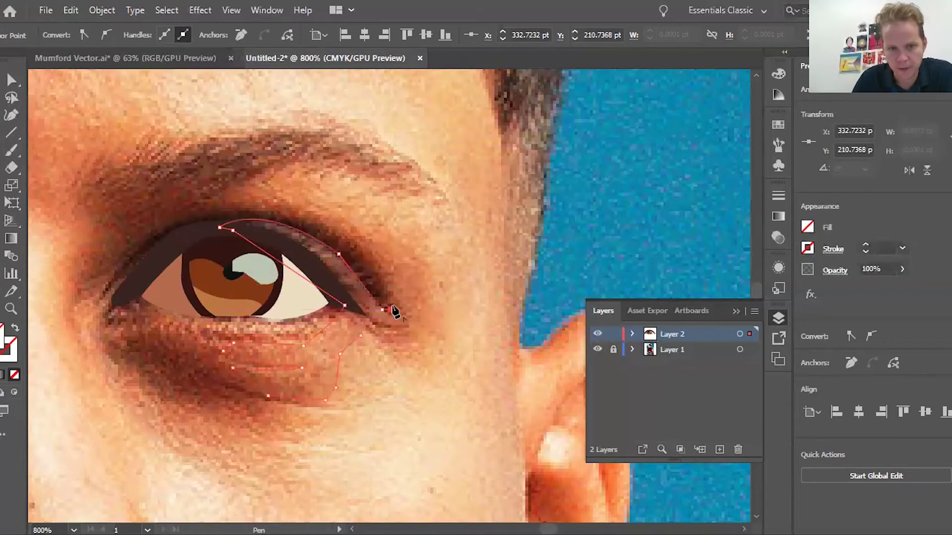
# Step: Carry the path up the outer side of the crease shadow, curve it down over the temple-side skin, and close it below the eye corner
pyautogui.moveTo(370, 249); pyautogui.dragTo(436, 328)
pyautogui.click(370, 249)
pyautogui.moveTo(470, 409); pyautogui.dragTo(470, 412)
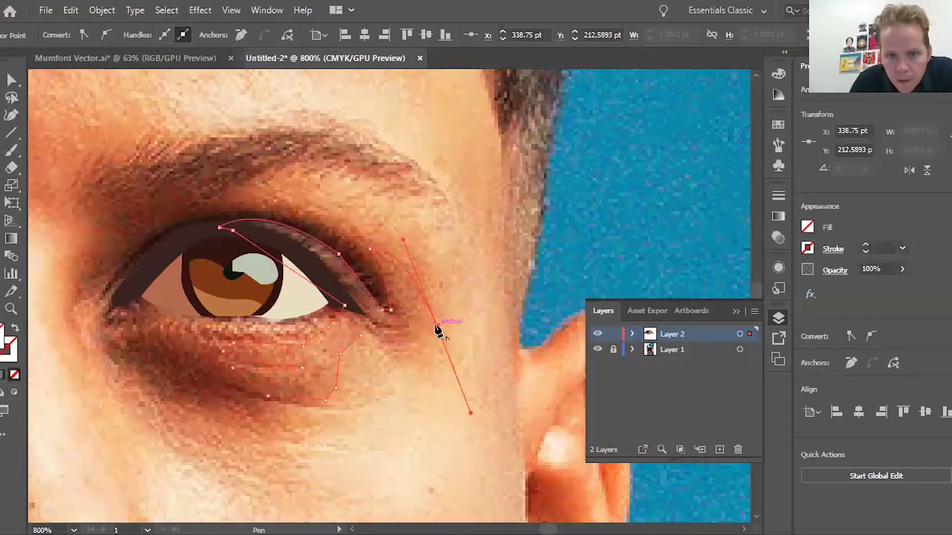
pyautogui.moveTo(418, 348); pyautogui.dragTo(356, 338)
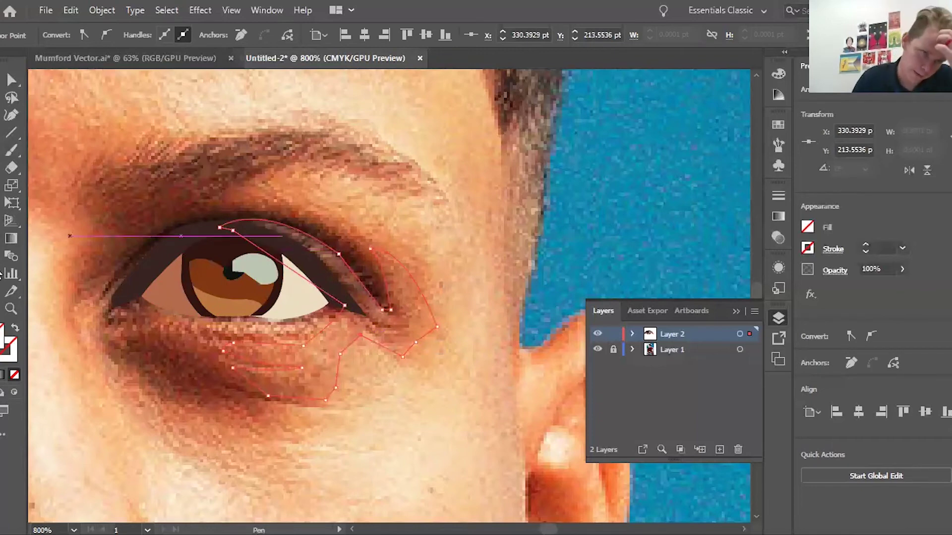
# Step: Fill the skin shape with orange sampled from the under-eye area of the photo, send it to the back, and deselect it
pyautogui.click(317, 384)
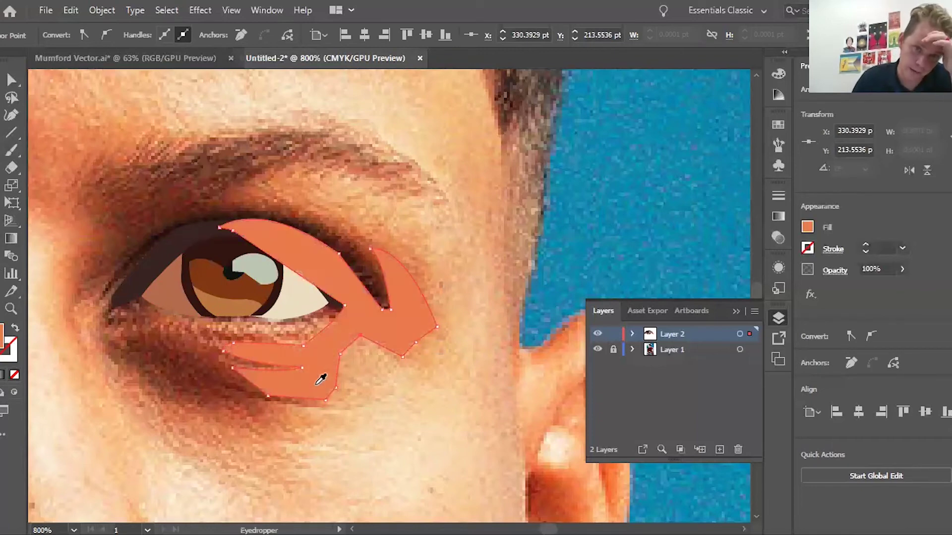
pyautogui.click(111, 9)
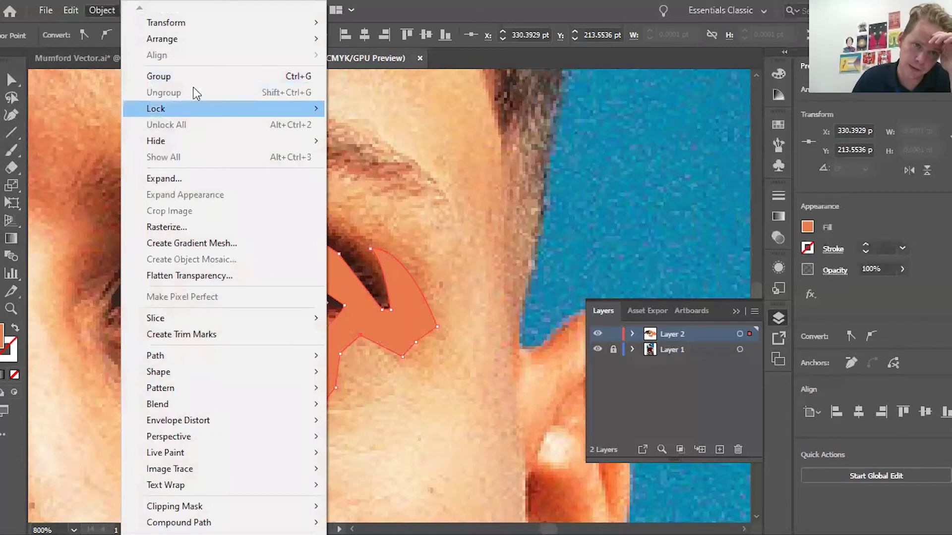
pyautogui.moveTo(243, 42)
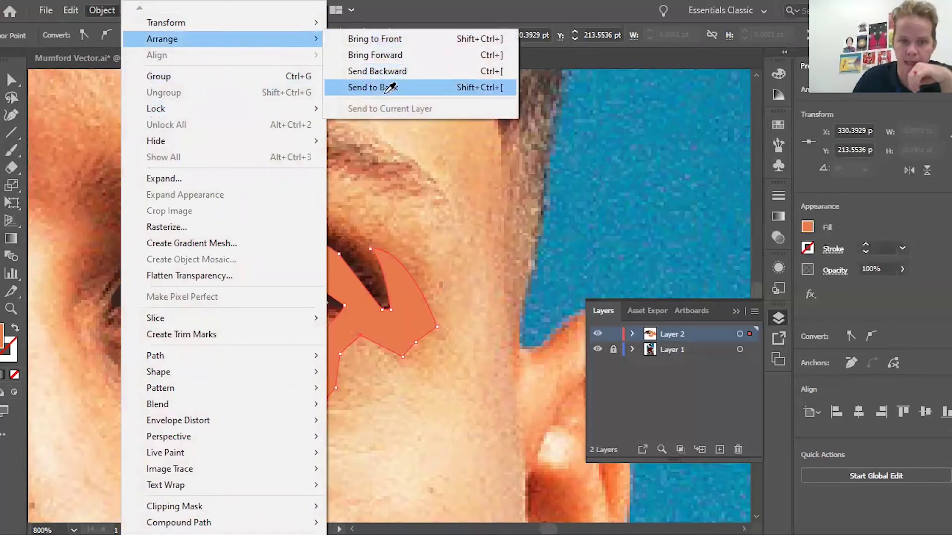
pyautogui.click(389, 87)
pyautogui.press('v')
pyautogui.click(349, 444)
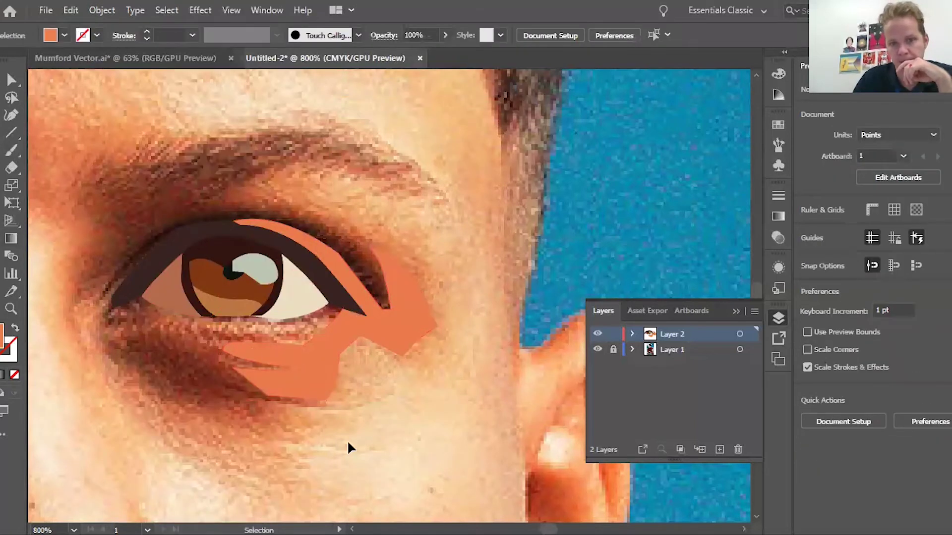
pyautogui.scroll(-4, 334, 405)
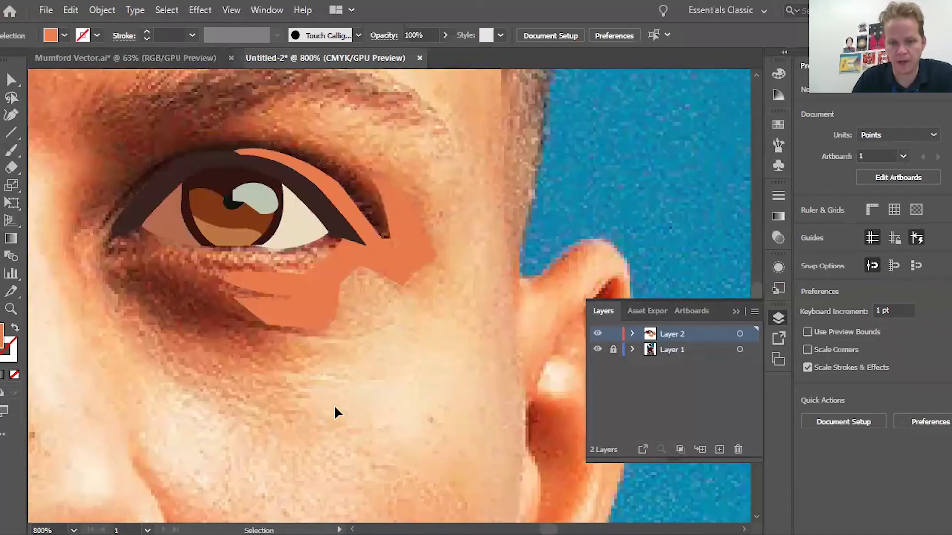
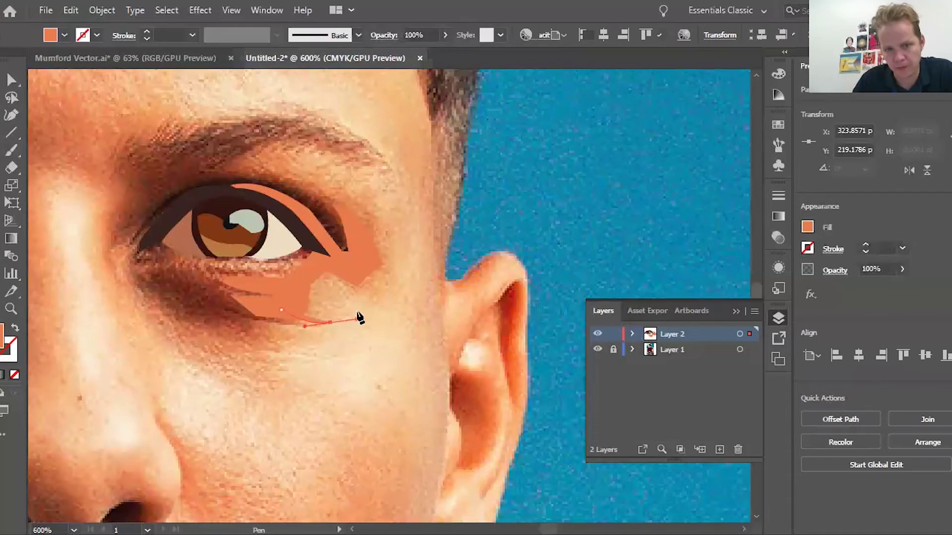
# Step: Trace the lower edge of a new skin shape from below the orange under-eye patch to the outer cheek, with no fill
pyautogui.click(331, 324)
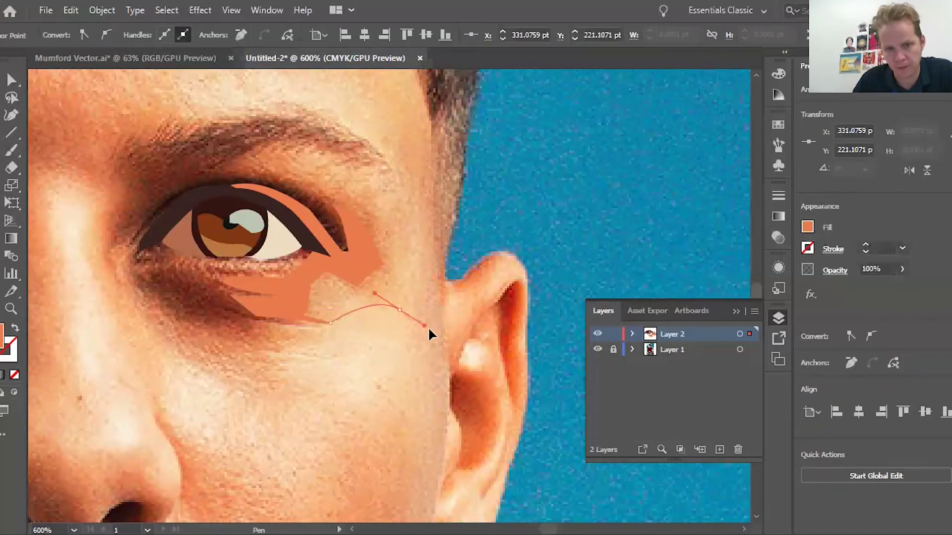
pyautogui.moveTo(429, 330); pyautogui.dragTo(431, 329)
pyautogui.click(281, 310)
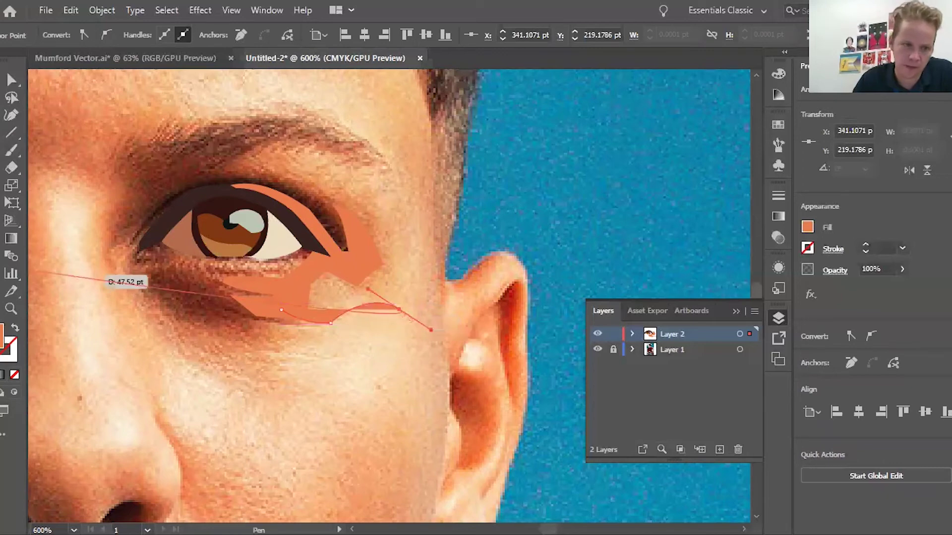
pyautogui.click(14, 376)
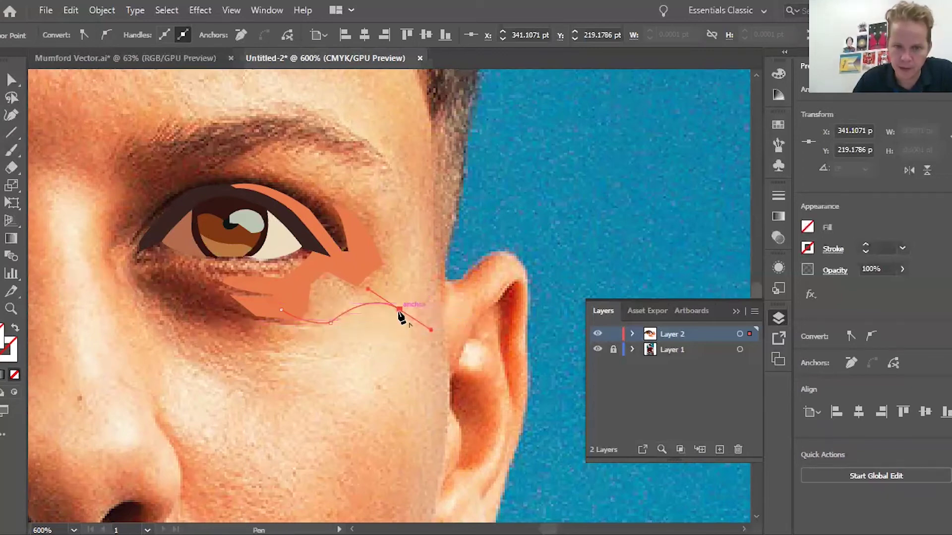
# Step: Carry the path up the temple and beneath the eyebrow, return it around the outer eye corner, and close it under the eye
pyautogui.moveTo(395, 186)
pyautogui.mouseDown()
pyautogui.moveTo(368, 152)
pyautogui.moveTo(288, 145)
pyautogui.moveTo(251, 153)
pyautogui.moveTo(195, 195)
pyautogui.mouseUp()
pyautogui.click(396, 187)
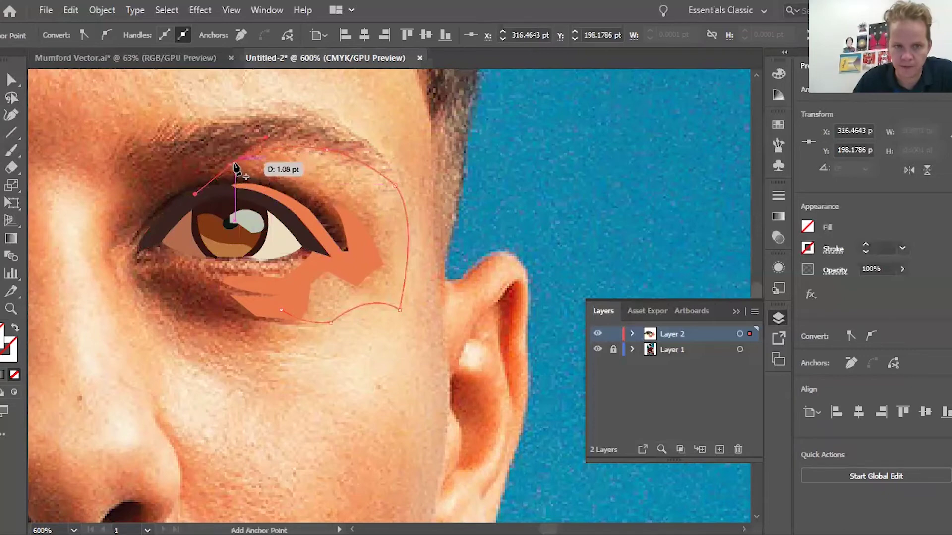
pyautogui.click(230, 165)
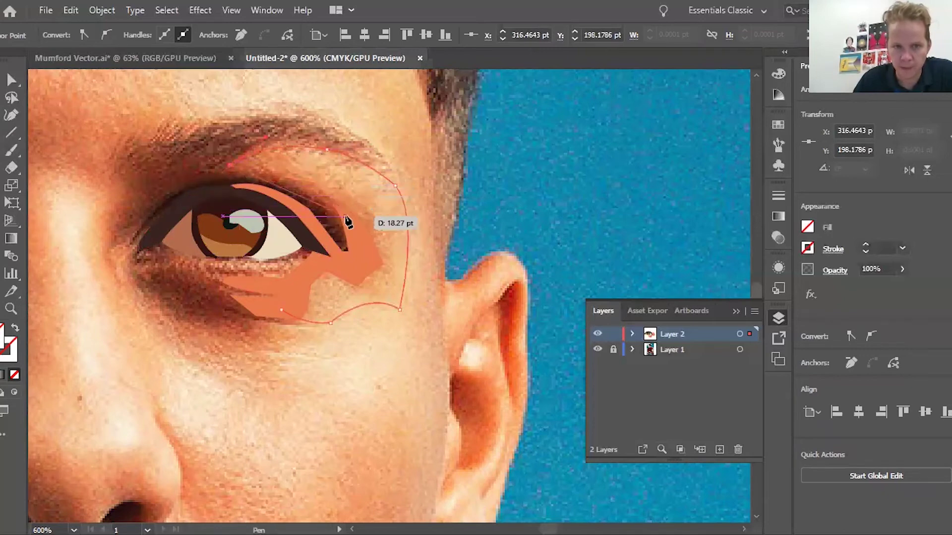
pyautogui.moveTo(346, 216); pyautogui.dragTo(293, 278)
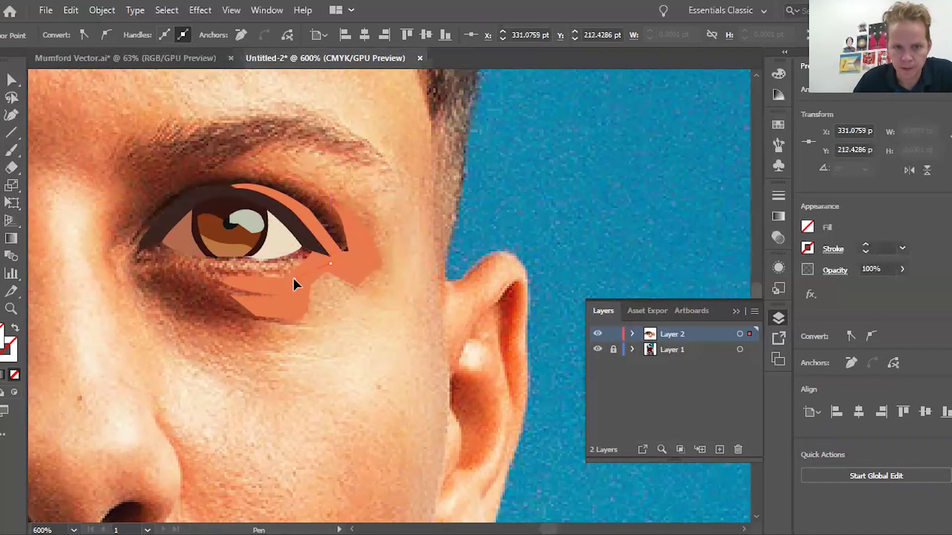
pyautogui.moveTo(305, 325); pyautogui.dragTo(283, 307)
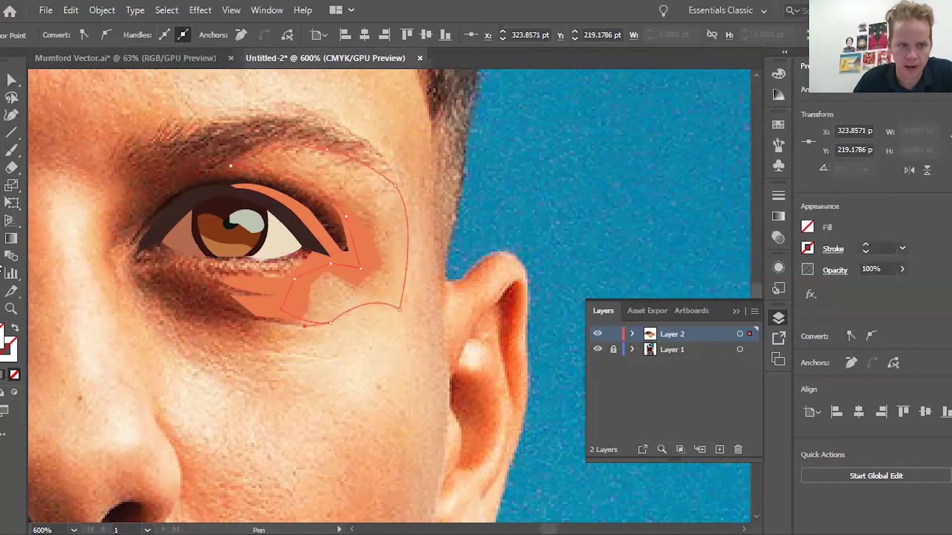
# Step: Fill the skin shape with light orange sampled from the outer cheek beside the eye, send it to the back, and deselect it
pyautogui.click(395, 290)
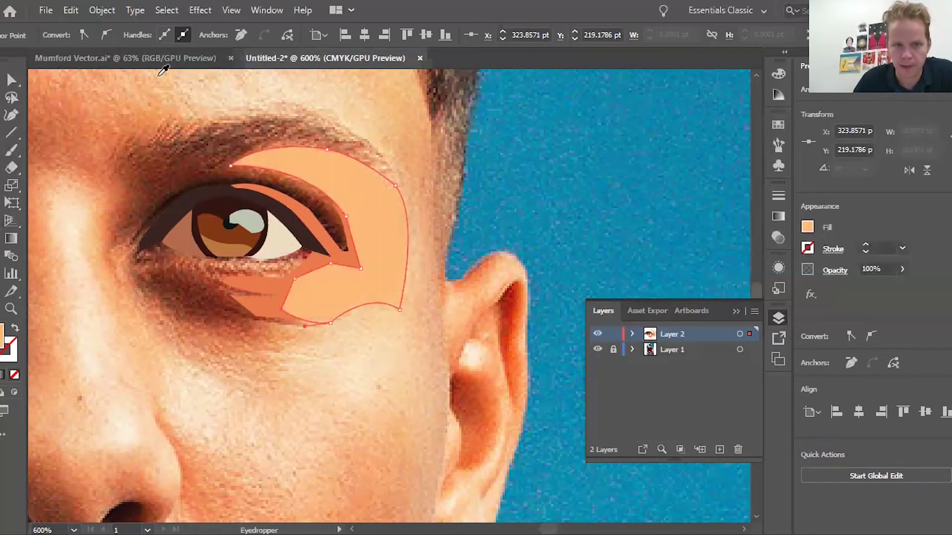
pyautogui.click(99, 10)
pyautogui.moveTo(201, 41)
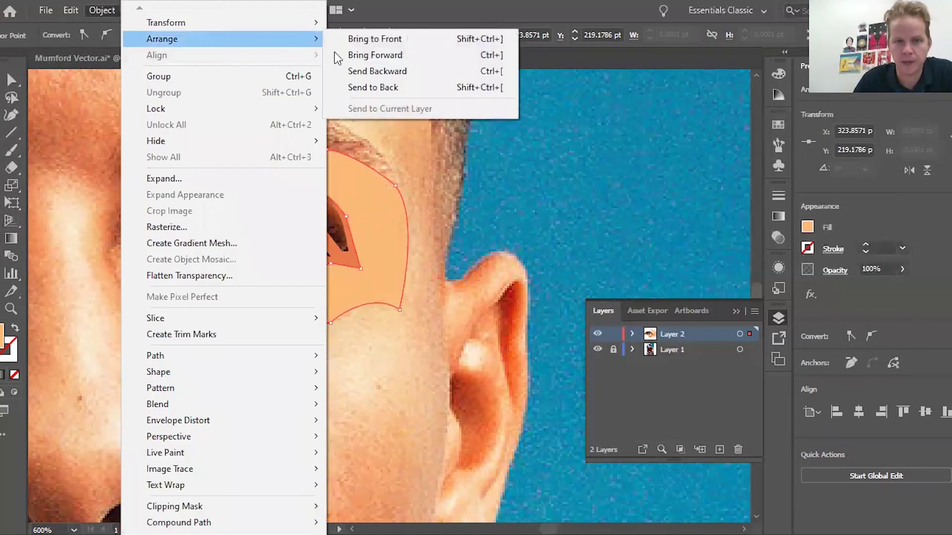
pyautogui.click(373, 87)
pyautogui.click(66, 373)
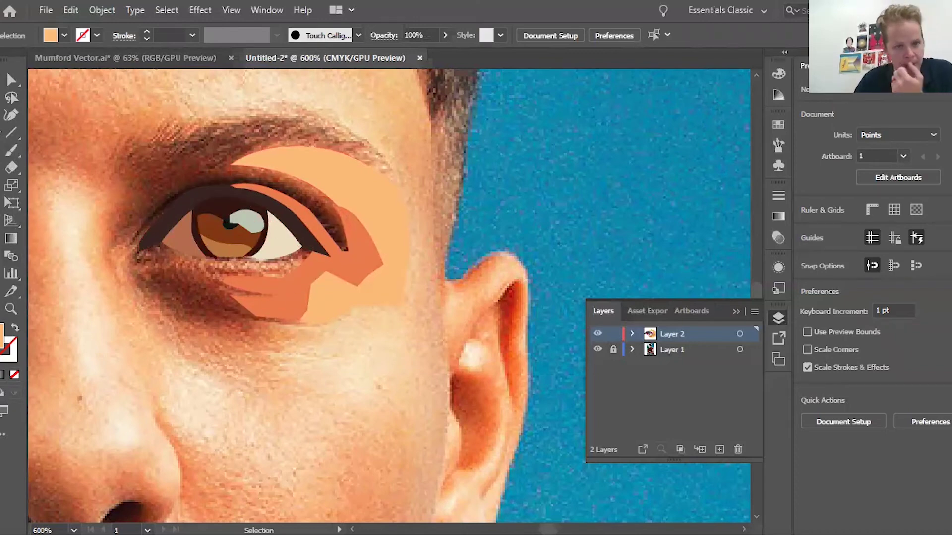
# Step: Start an unfilled path below the outer eye corner, curving it around the cheek highlight and up the outer cheek
pyautogui.hscroll(3, 567, 502)
pyautogui.hscroll(-3, 568, 501)
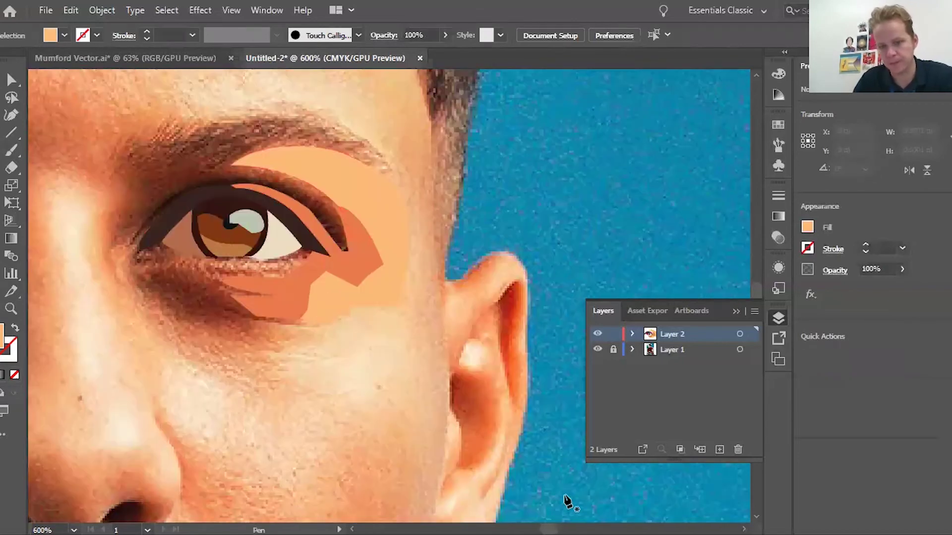
pyautogui.hotkey('ctrl', '-')
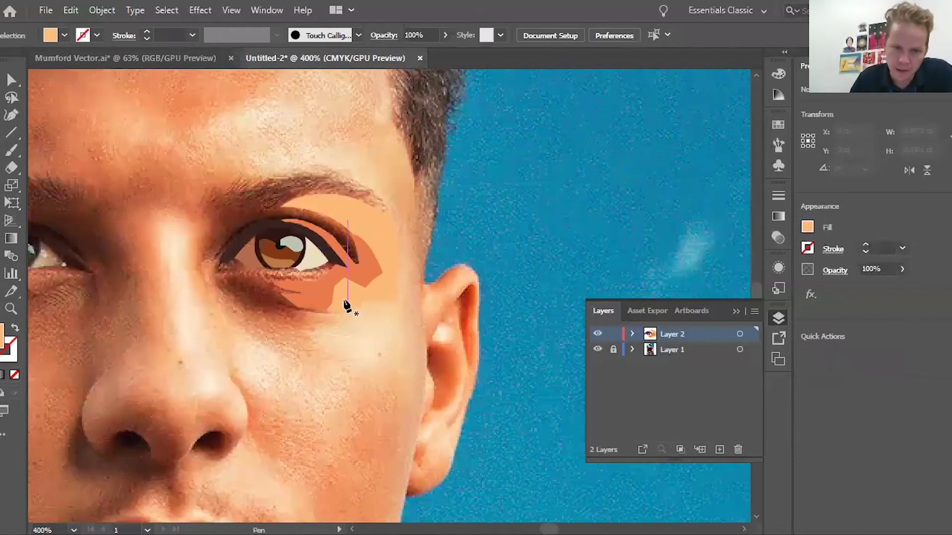
pyautogui.click(347, 300)
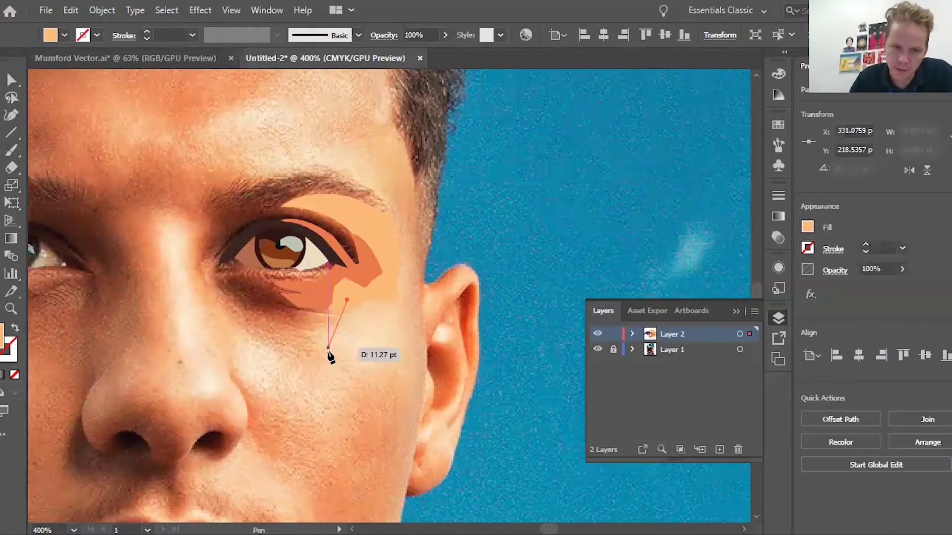
pyautogui.moveTo(349, 376); pyautogui.dragTo(350, 378)
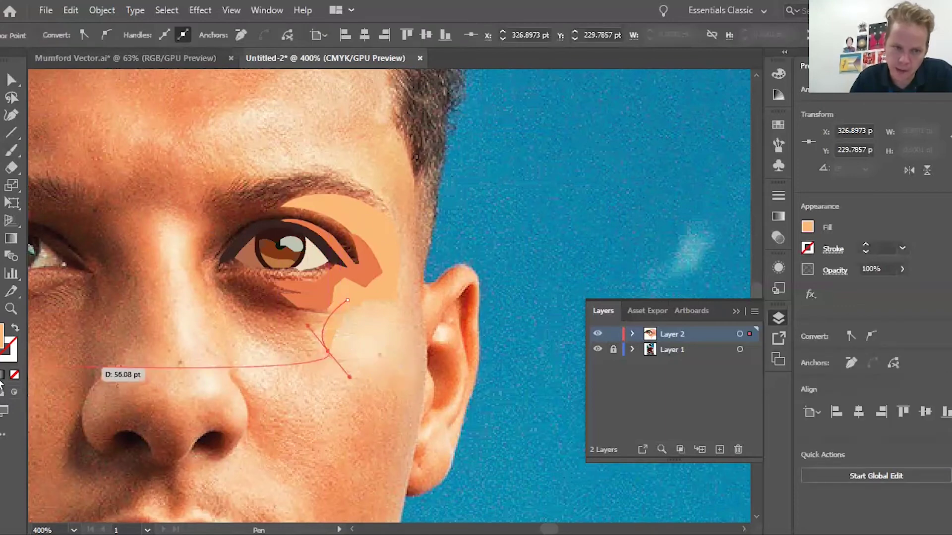
pyautogui.click(18, 376)
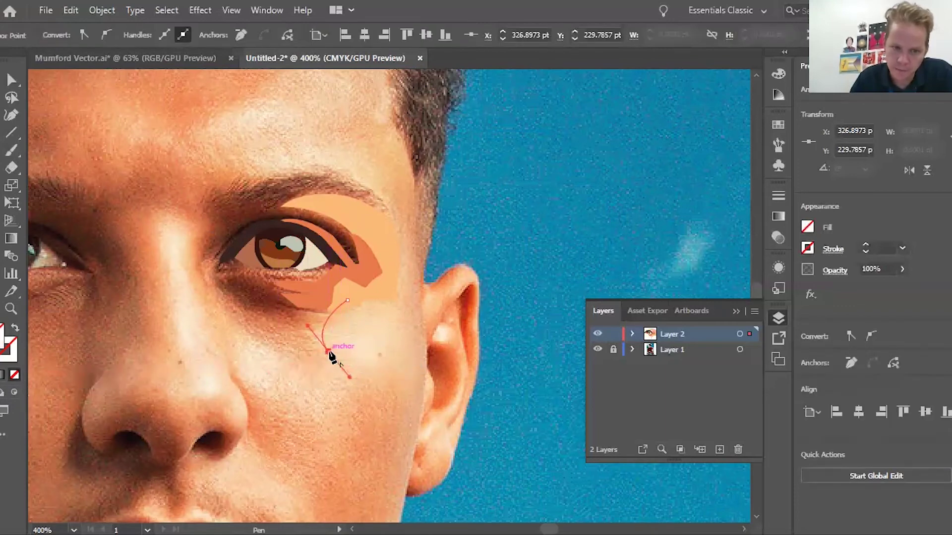
pyautogui.moveTo(330, 355); pyautogui.dragTo(364, 380)
pyautogui.click(369, 377)
pyautogui.moveTo(403, 317); pyautogui.dragTo(404, 312)
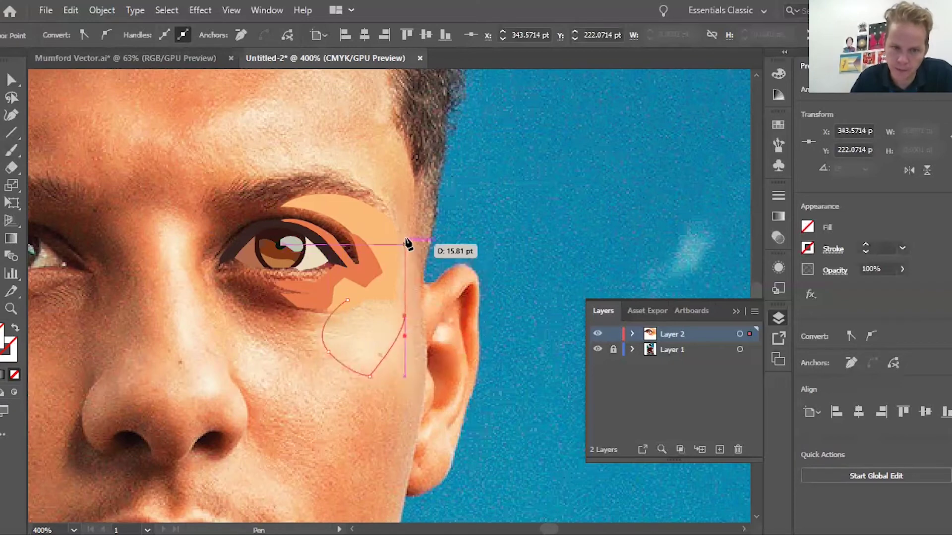
# Step: Extend the path up the side of the face past the eyebrow tail, curving it around the temple patch toward the hairline
pyautogui.moveTo(404, 232); pyautogui.dragTo(408, 241)
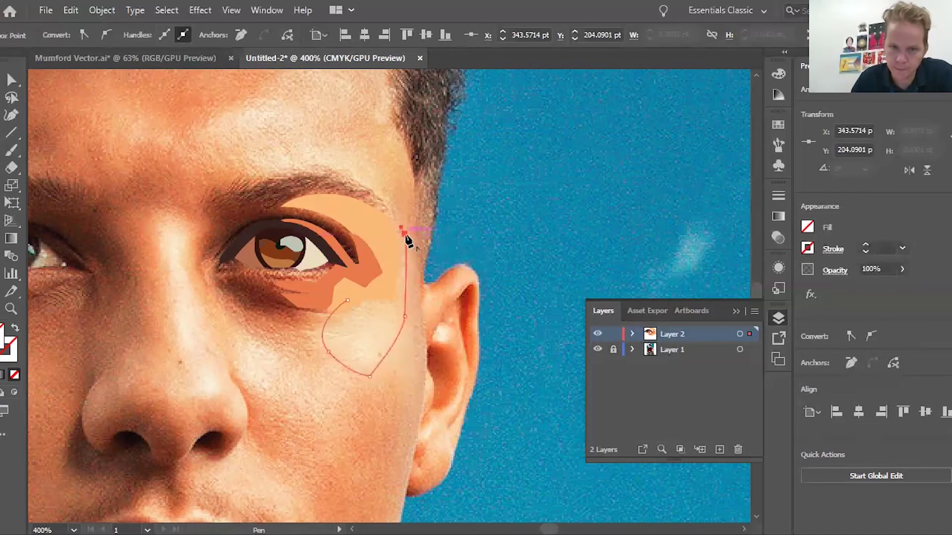
pyautogui.click(405, 234)
pyautogui.moveTo(361, 160); pyautogui.dragTo(335, 138)
pyautogui.click(362, 160)
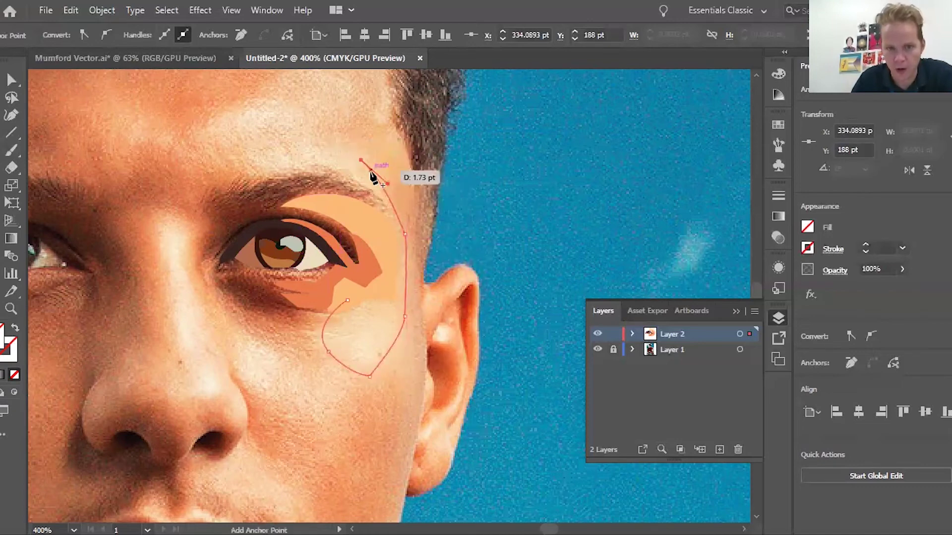
pyautogui.scroll(2, 373, 178)
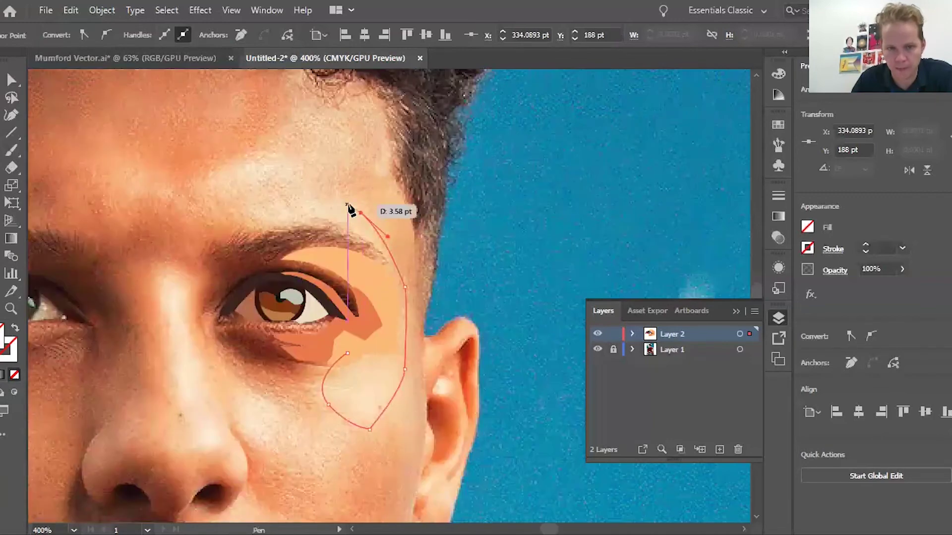
pyautogui.moveTo(336, 180); pyautogui.dragTo(362, 84)
# Step: Trace the path along the forehead hairline and curve it down around the inner edge of the forehead highlight
pyautogui.scroll(2, 356, 96)
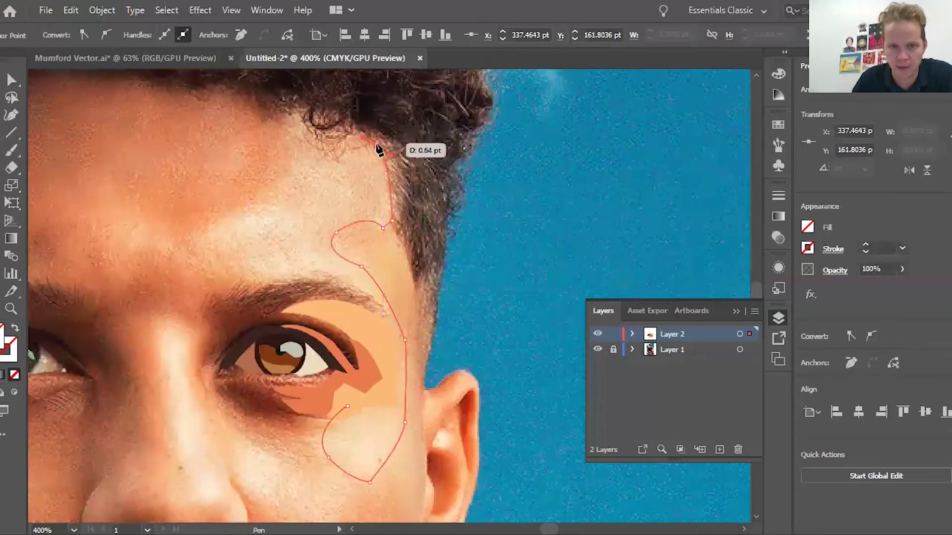
pyautogui.moveTo(379, 149); pyautogui.dragTo(335, 187)
pyautogui.click(342, 160)
pyautogui.moveTo(306, 144); pyautogui.dragTo(302, 134)
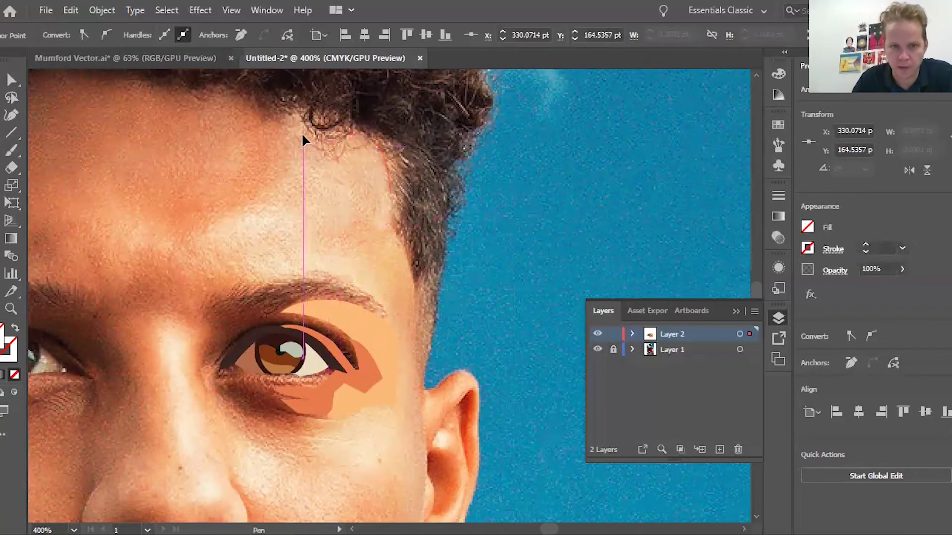
pyautogui.click(303, 138)
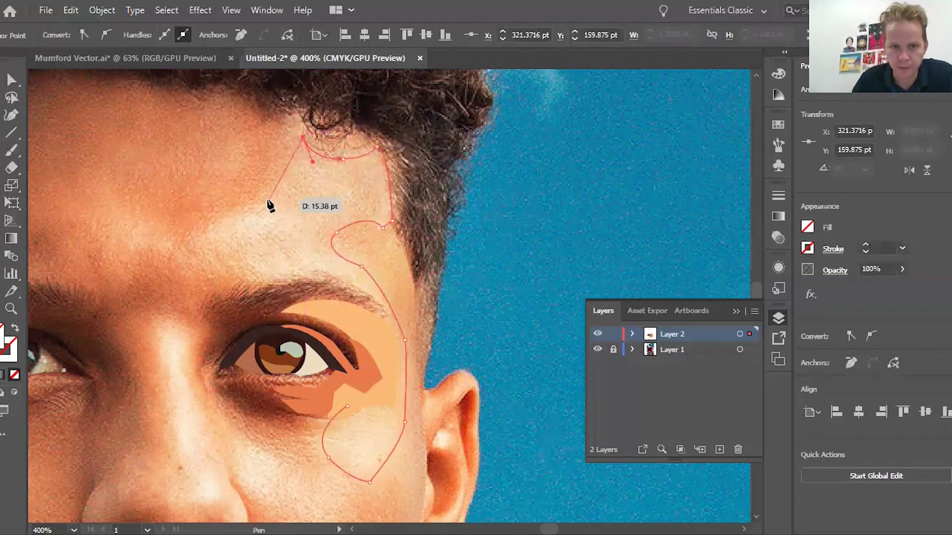
pyautogui.moveTo(256, 204); pyautogui.dragTo(247, 267)
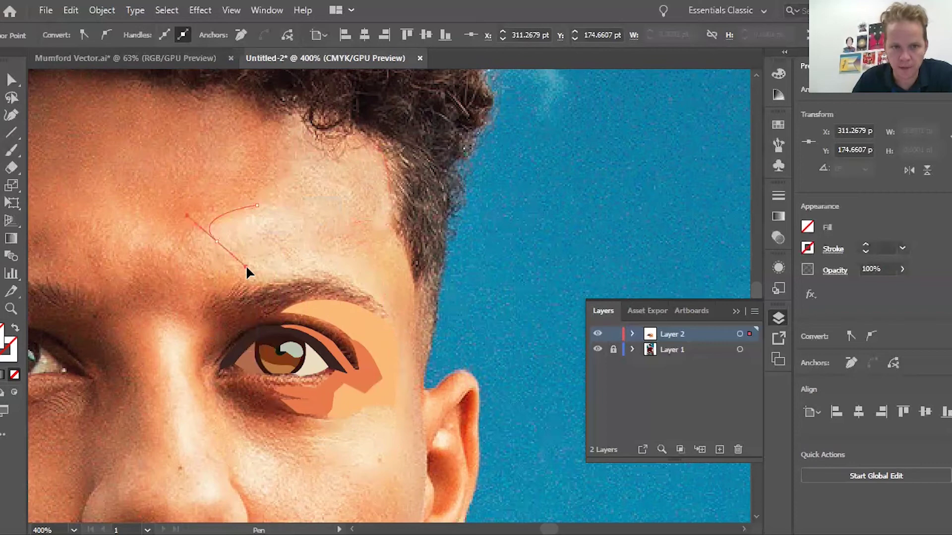
pyautogui.click(216, 242)
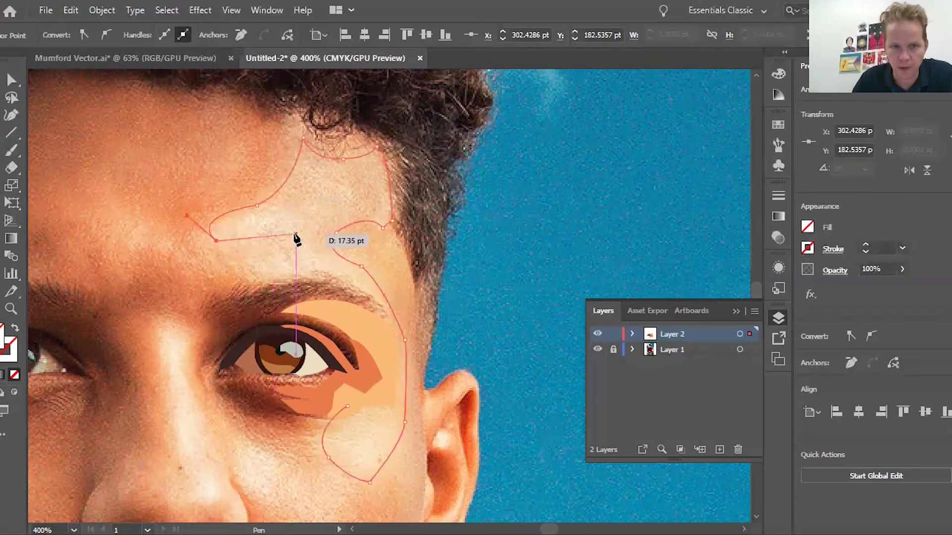
# Step: Run the path along the eyebrow's upper edge and around its tail, bring it down past the eye corner, and close it on the cheek
pyautogui.click(263, 281)
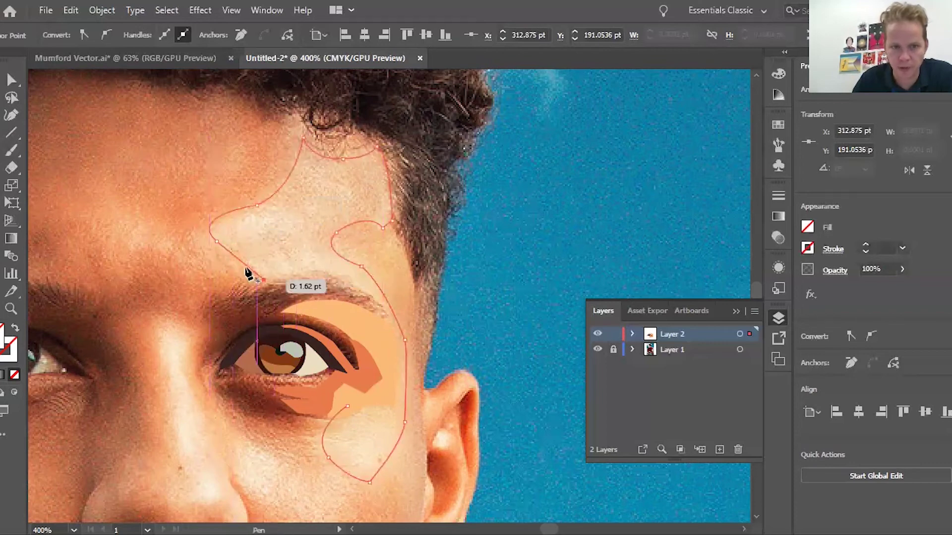
pyautogui.click(325, 272)
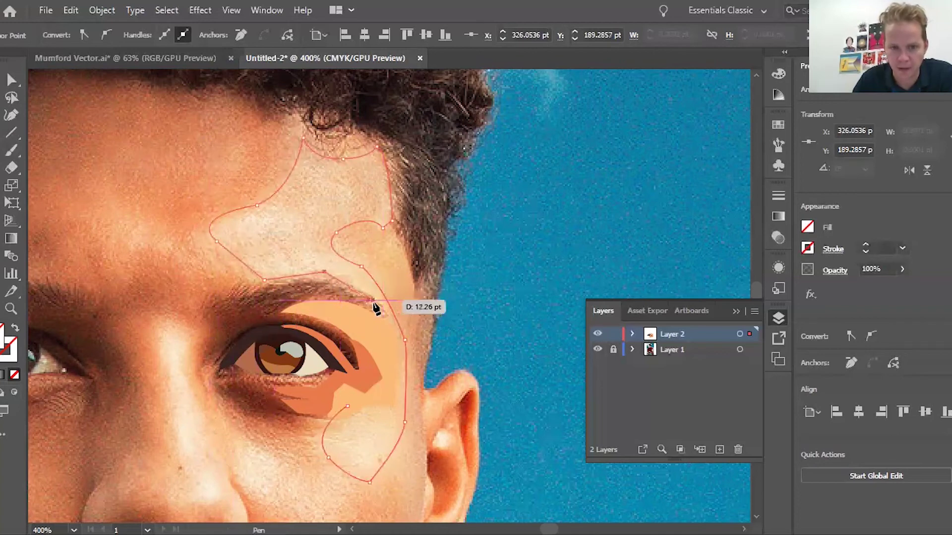
pyautogui.click(382, 306)
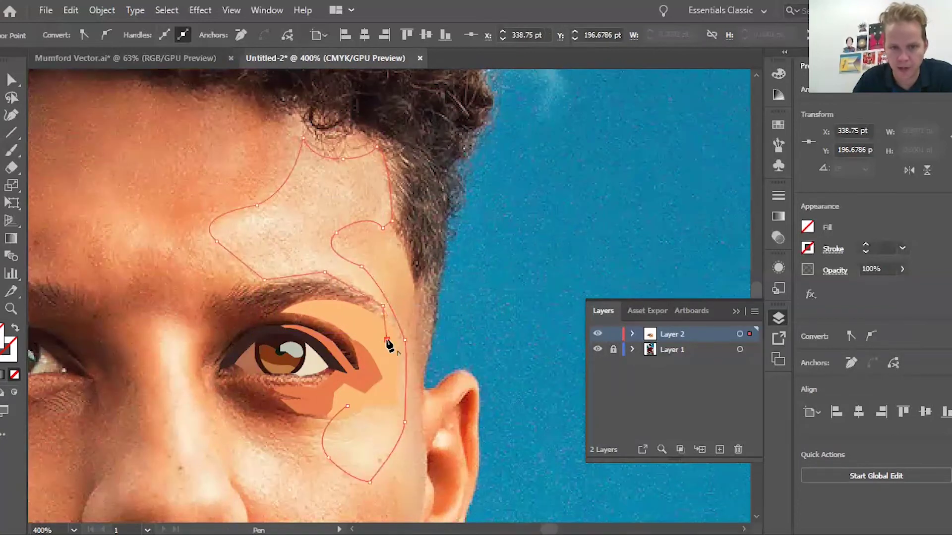
pyautogui.click(384, 364)
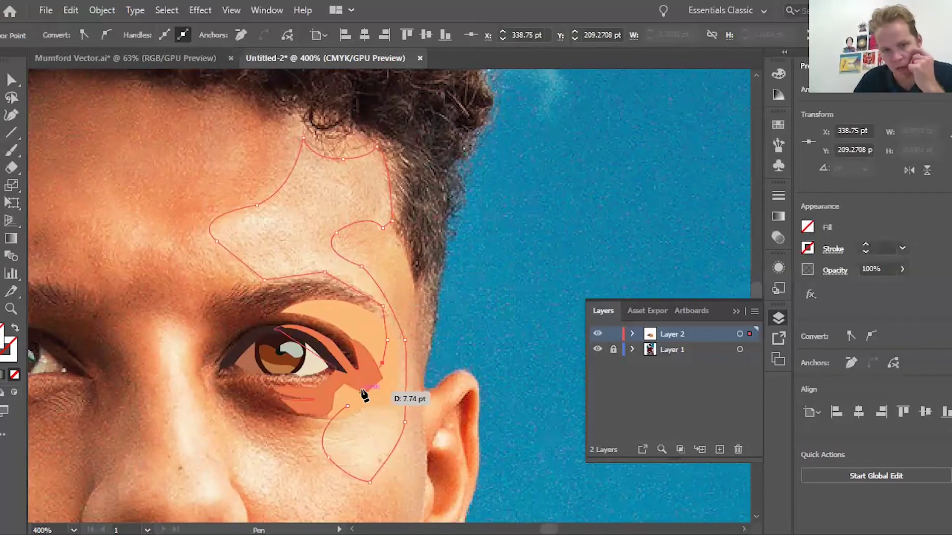
pyautogui.click(349, 407)
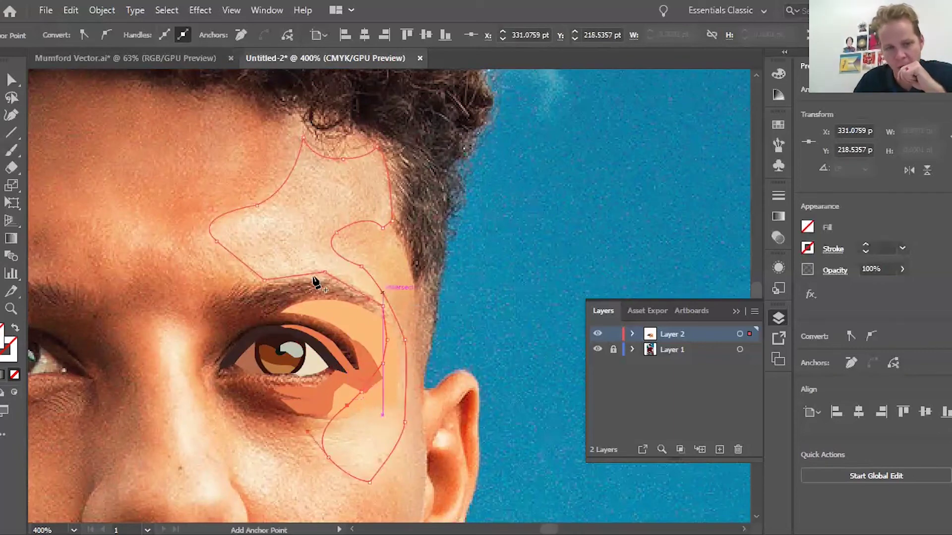
# Step: Fill the forehead-to-cheek shape with pale peach sampled from the forehead highlight, send it to the back, and deselect it
pyautogui.click(295, 207)
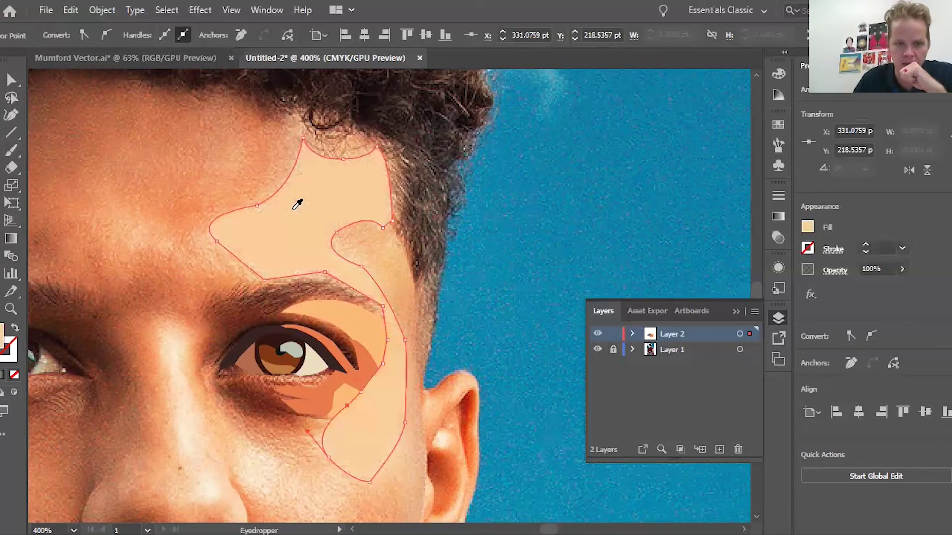
pyautogui.click(102, 10)
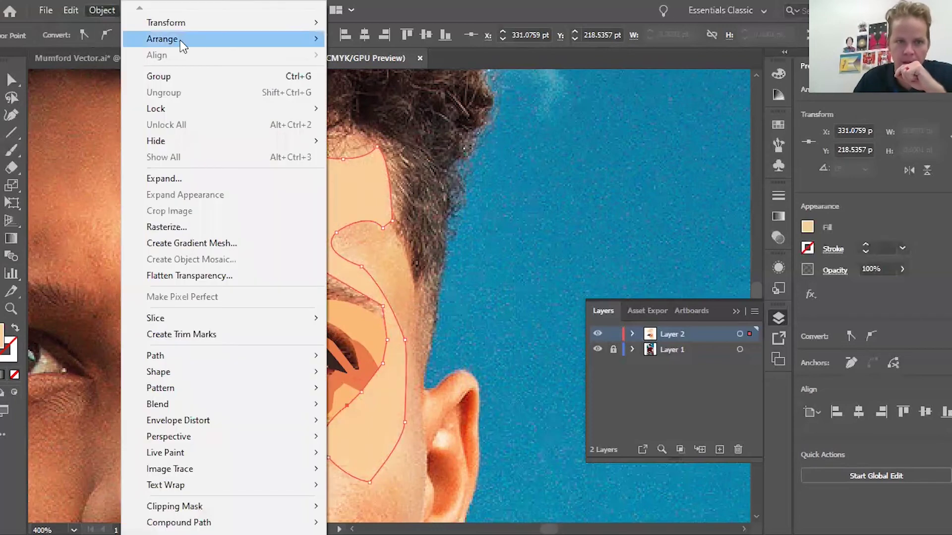
pyautogui.moveTo(180, 40)
pyautogui.click(362, 89)
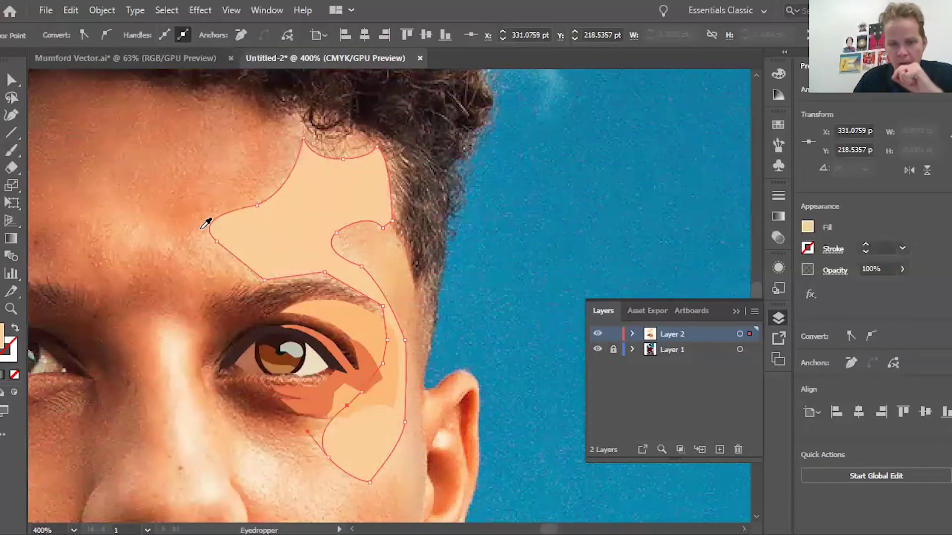
pyautogui.scroll(-2, 216, 228)
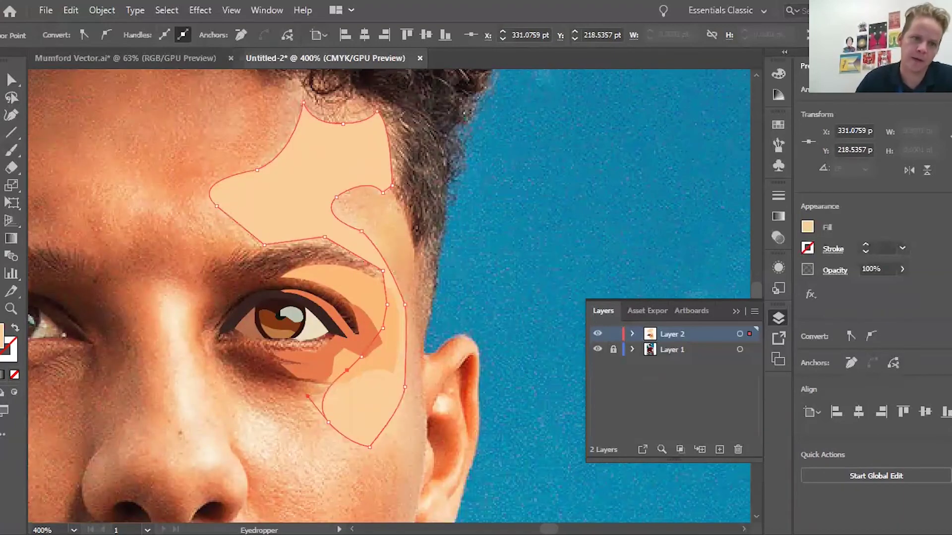
pyautogui.click(11, 80)
pyautogui.click(92, 141)
# Step: With no fill, start a Pen path on the upper cheek and curve it beneath the under-eye shadow to the side of the nose
pyautogui.scroll(-8, 377, 313)
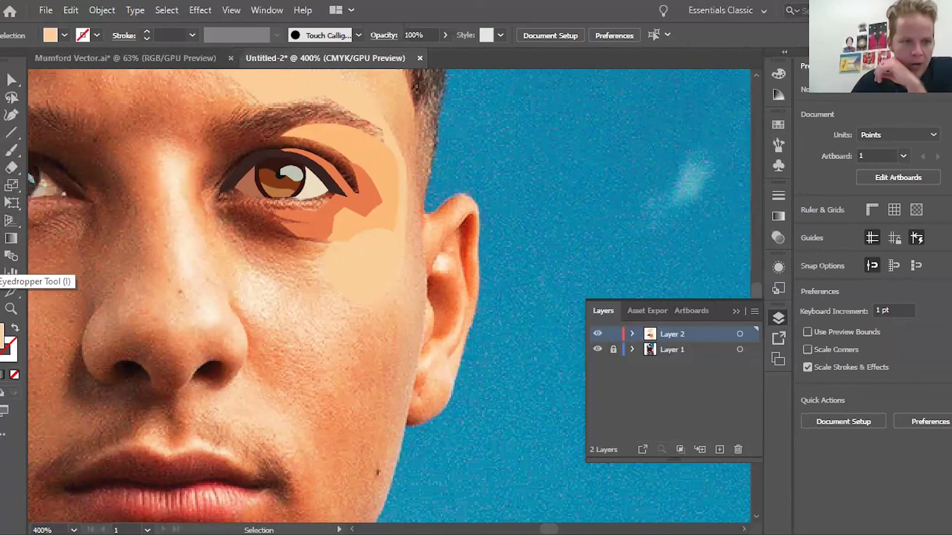
pyautogui.press('p')
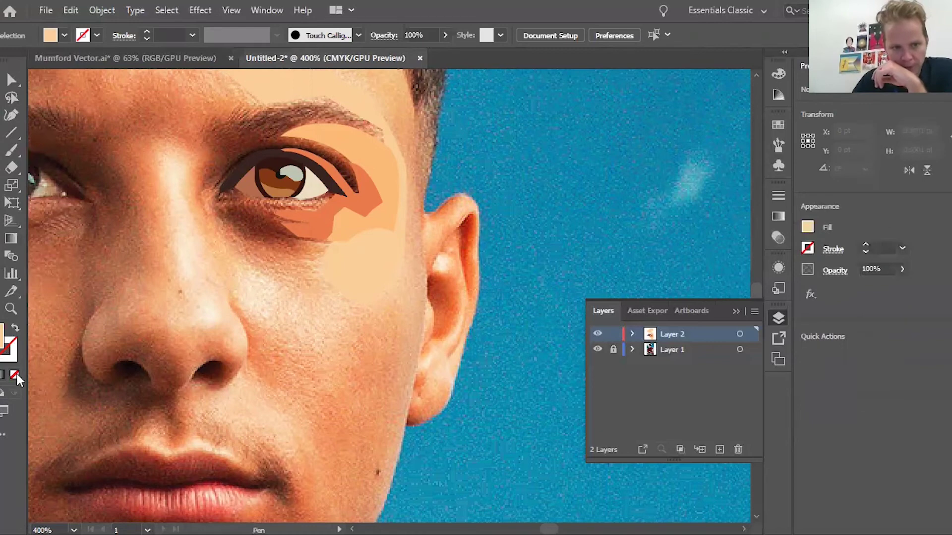
pyautogui.click(14, 376)
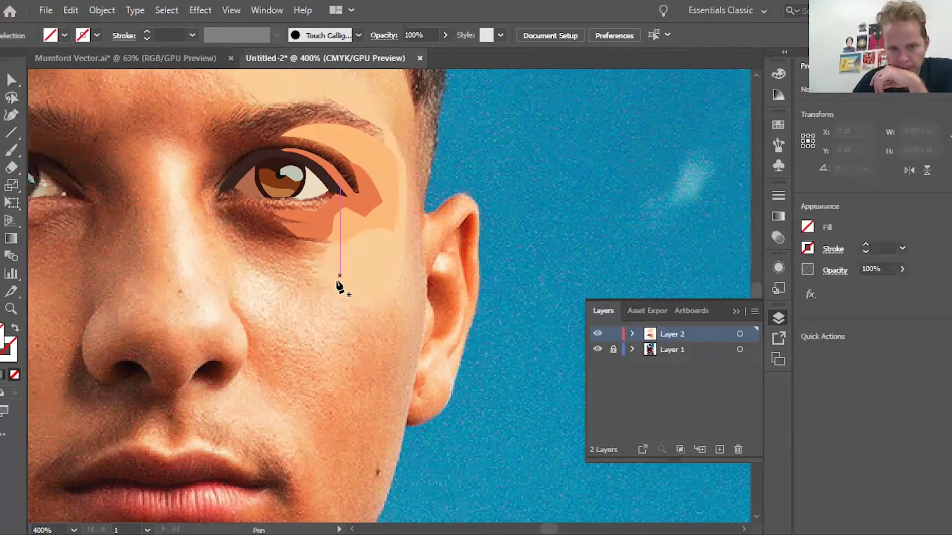
pyautogui.scroll(-2, 322, 385)
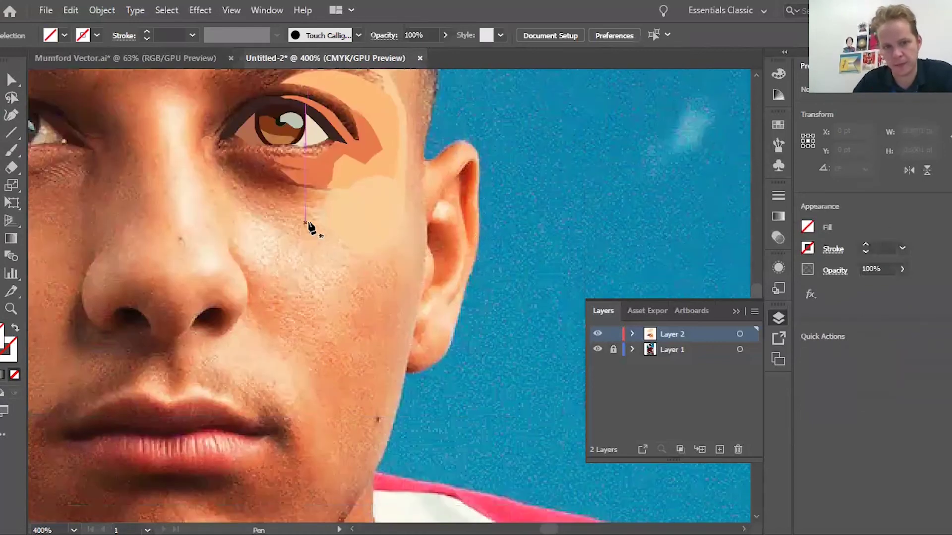
pyautogui.click(340, 222)
pyautogui.click(252, 214)
pyautogui.click(233, 195)
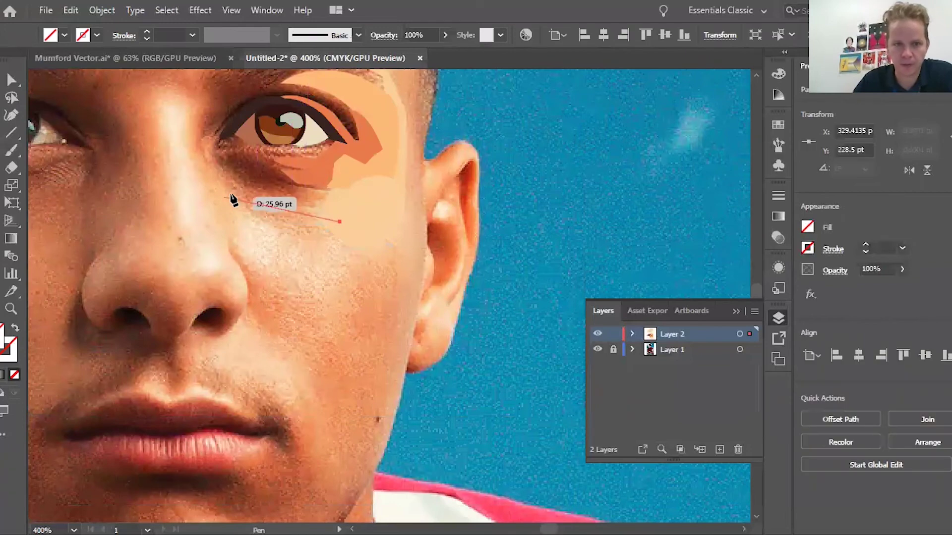
pyautogui.moveTo(174, 131); pyautogui.dragTo(174, 131)
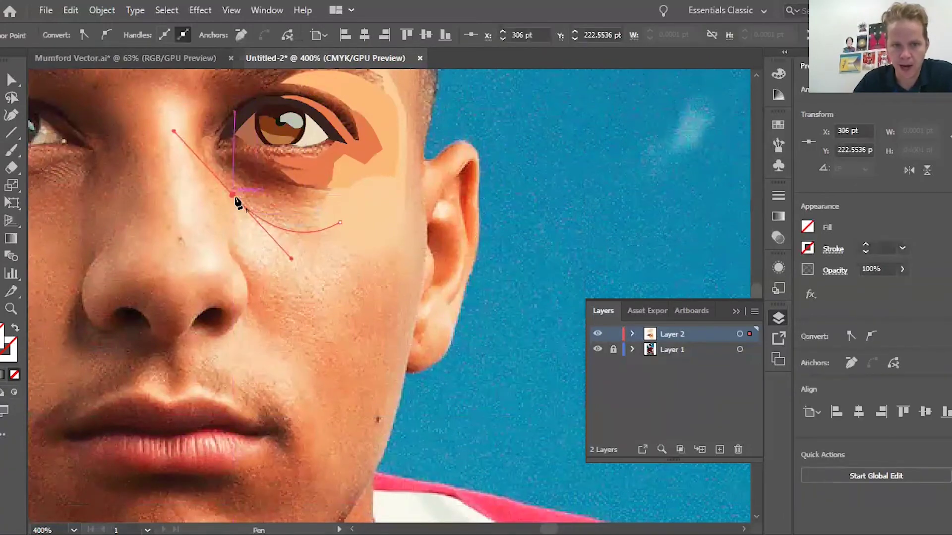
# Step: Run the path down beside the nose, diagonally across the cheek highlight and up into the existing peach area, closing it at its start
pyautogui.click(239, 253)
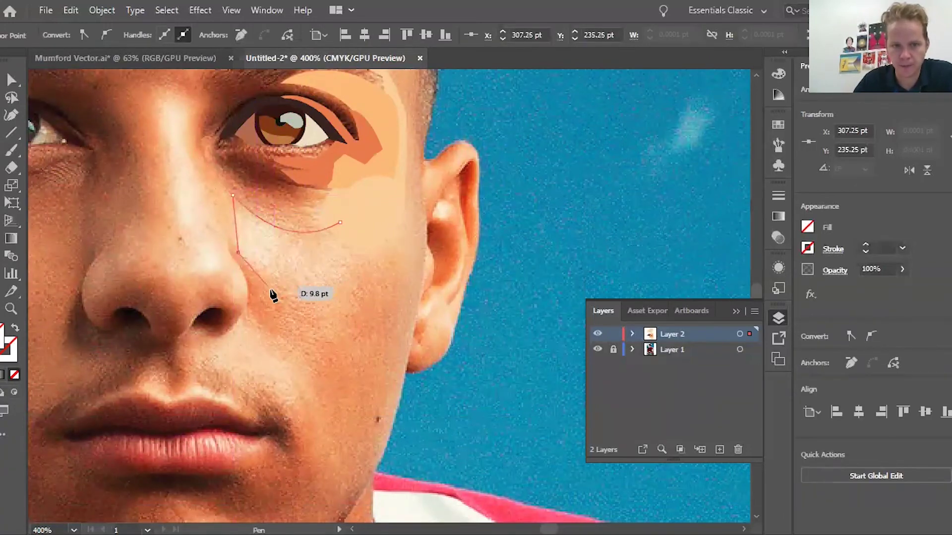
pyautogui.moveTo(305, 293); pyautogui.dragTo(324, 301)
pyautogui.click(305, 294)
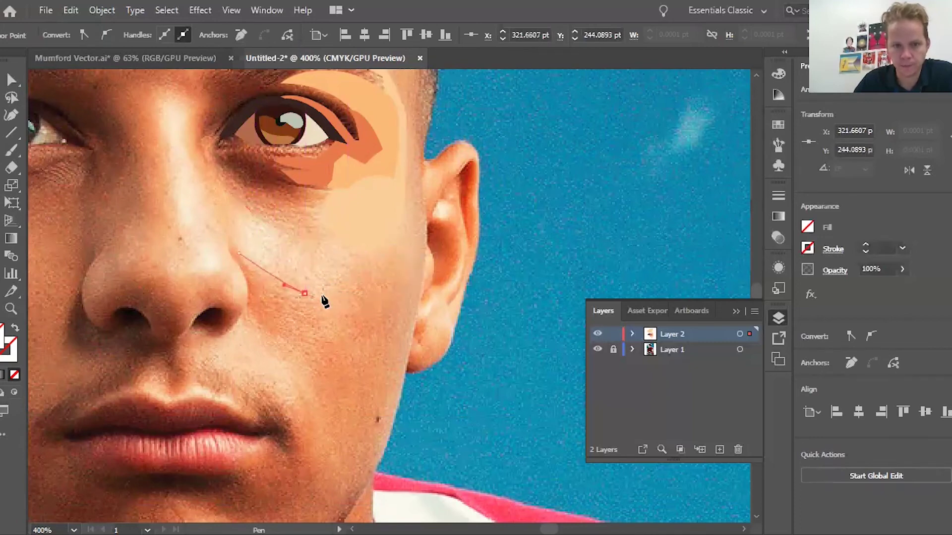
pyautogui.click(328, 301)
pyautogui.click(382, 232)
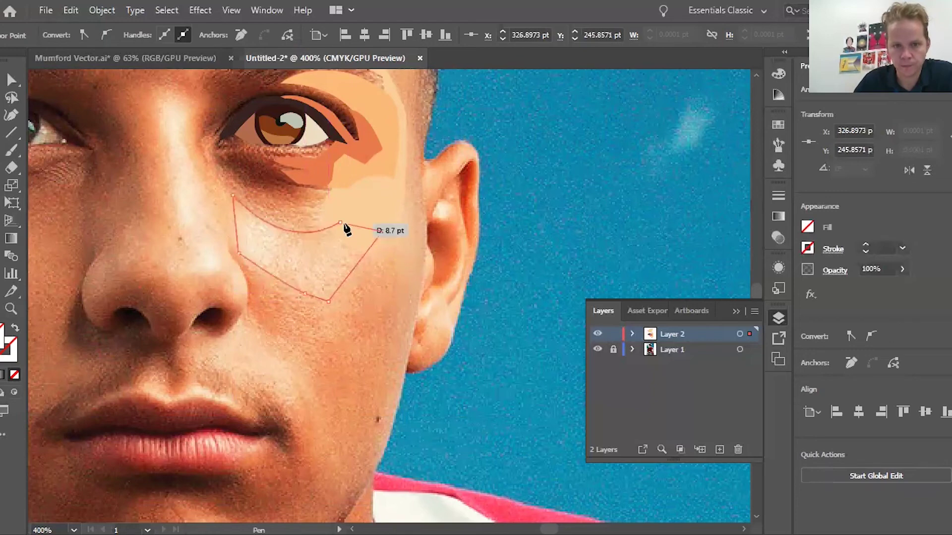
pyautogui.click(339, 223)
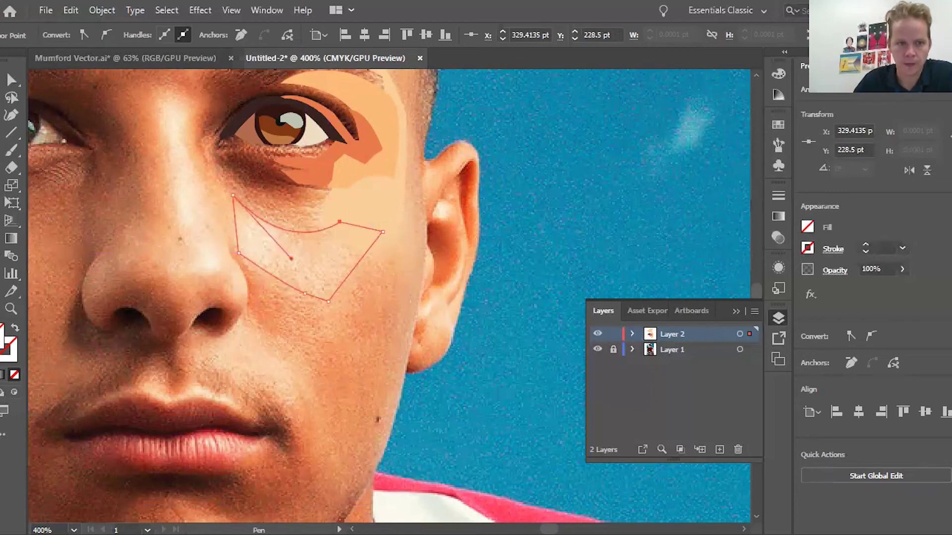
# Step: Fill the cheek highlight shape with pale peach sampled from the cheek, send it to the back, and deselect it
pyautogui.click(316, 267)
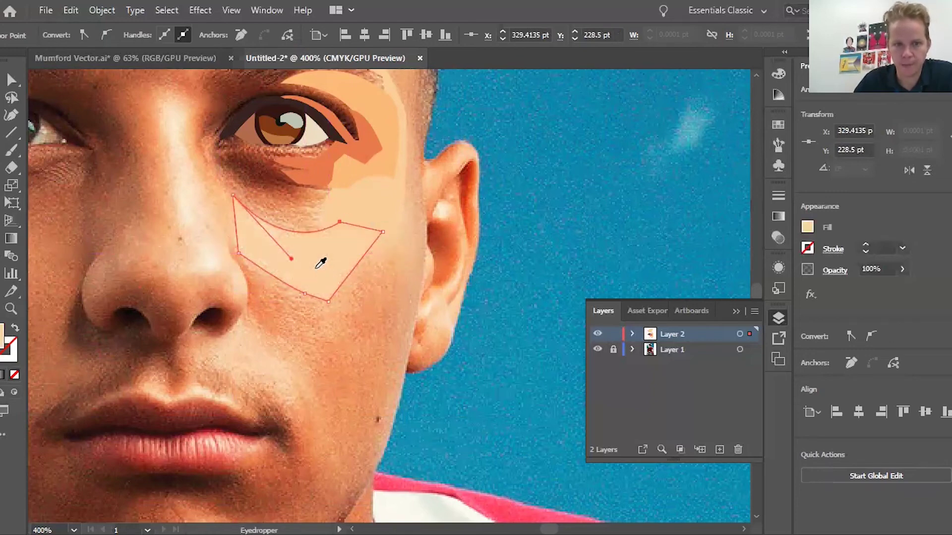
pyautogui.click(116, 13)
pyautogui.moveTo(210, 37)
pyautogui.click(387, 87)
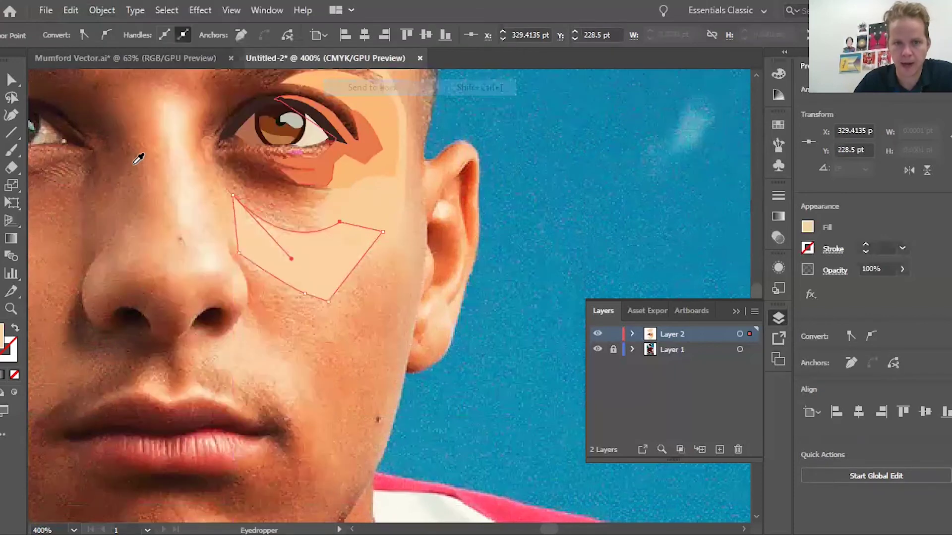
pyautogui.press('v')
pyautogui.click(460, 372)
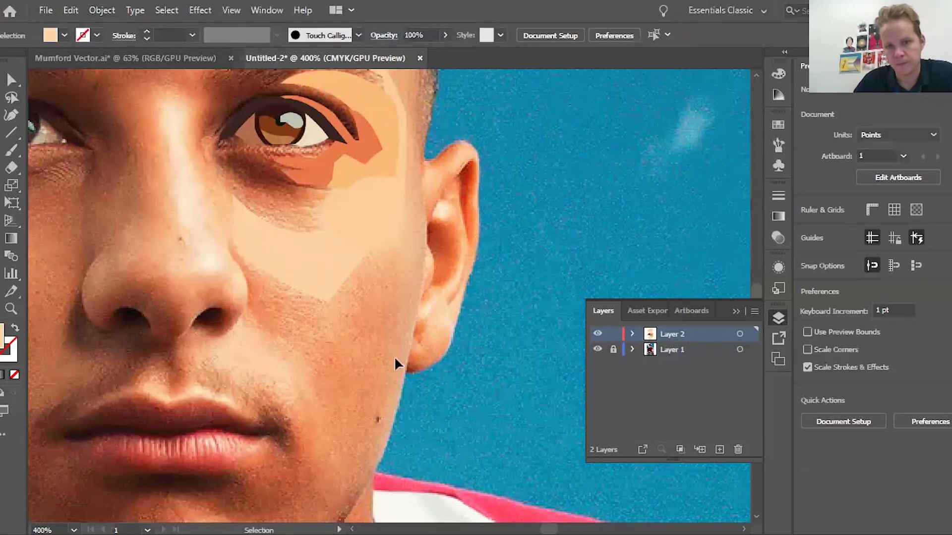
pyautogui.rightClick(368, 287)
pyautogui.click(325, 242)
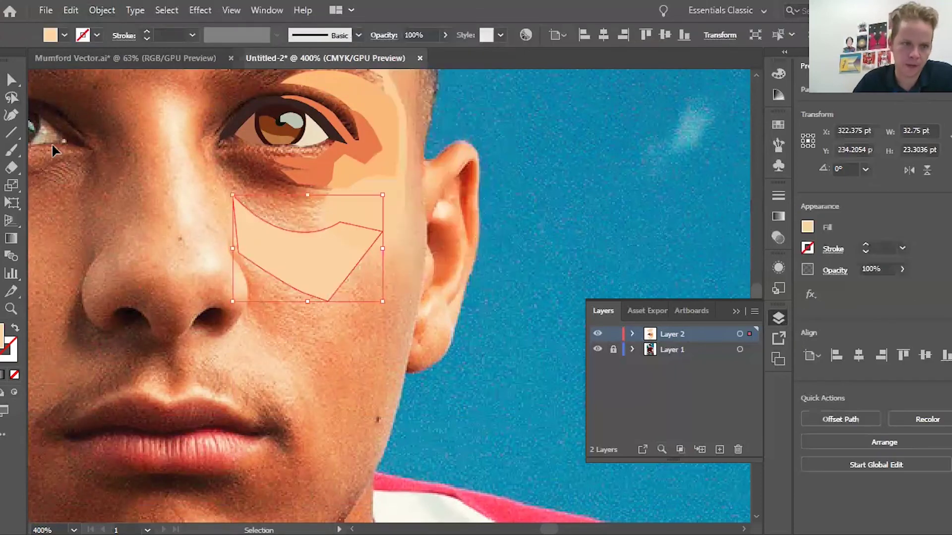
pyautogui.click(10, 116)
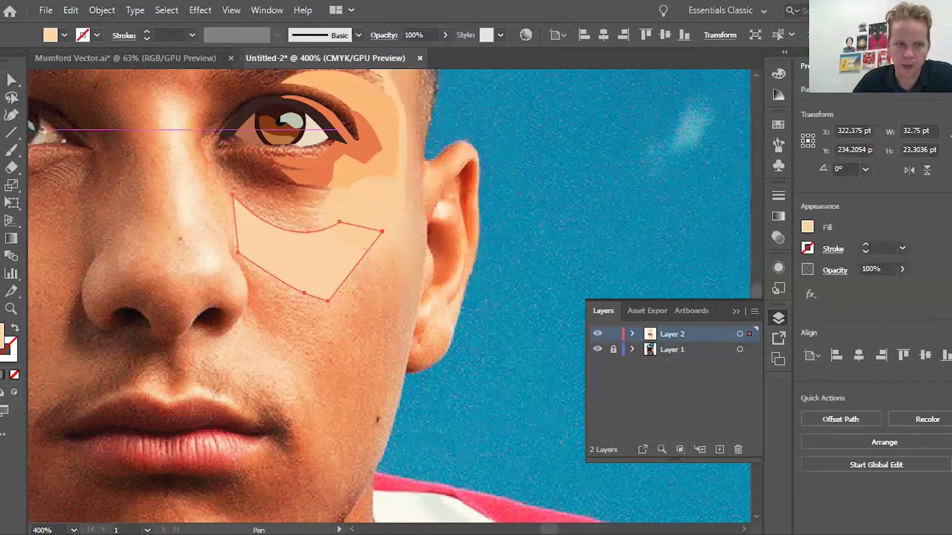
pyautogui.press('v')
pyautogui.click(100, 257)
# Step: Start a new unfilled path beside the nostril and trace it down the smile fold, curving outward to the cheek beside the mouth
pyautogui.press('p')
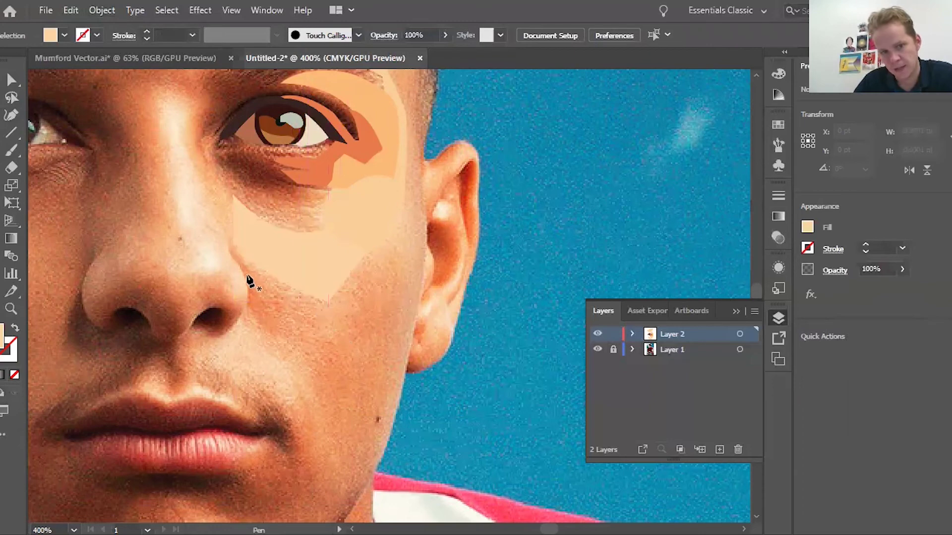
pyautogui.click(255, 312)
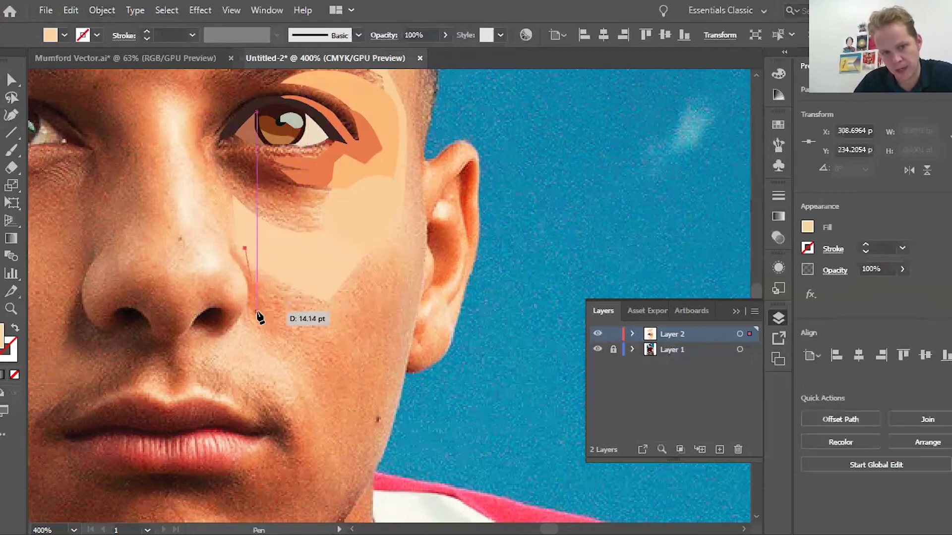
pyautogui.click(248, 345)
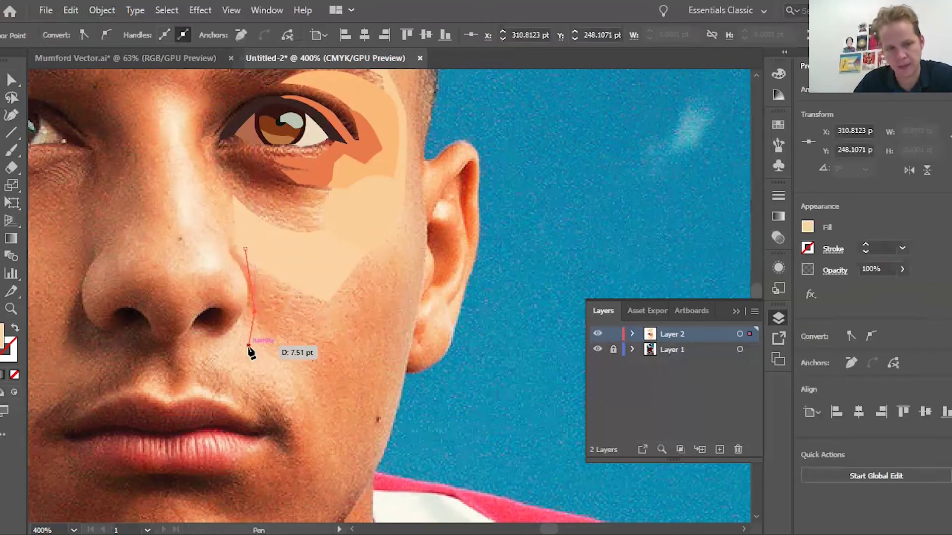
pyautogui.hotkey('ctrl', 'z')
pyautogui.hotkey('ctrl', 'z')
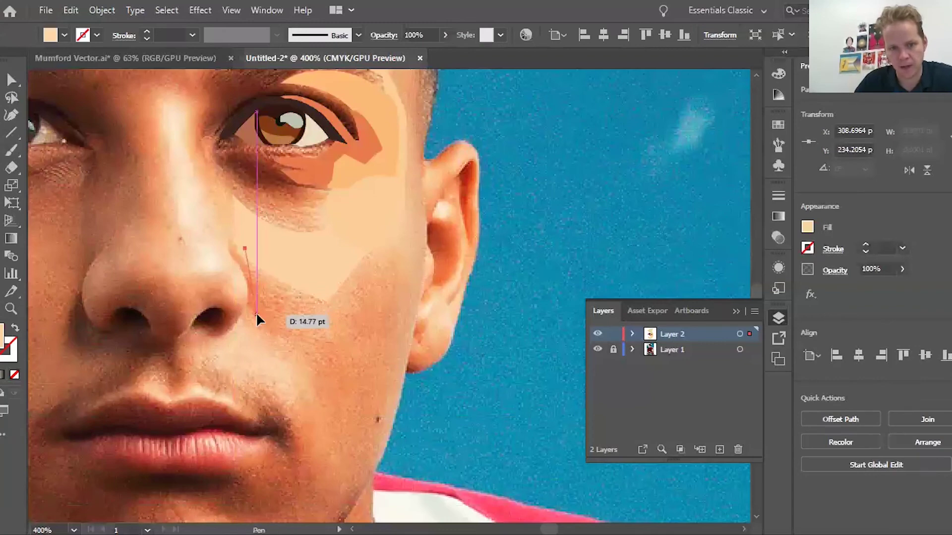
pyautogui.moveTo(256, 315); pyautogui.dragTo(253, 331)
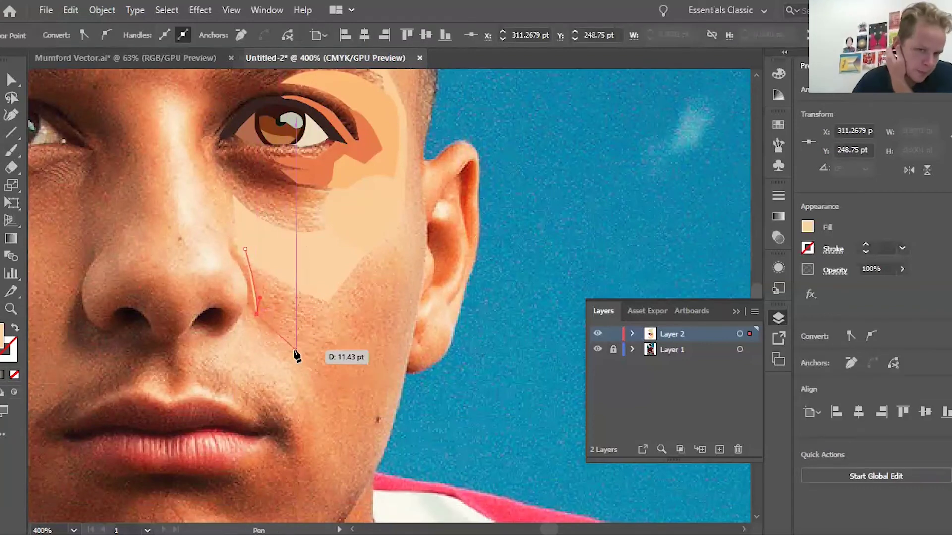
pyautogui.moveTo(314, 392); pyautogui.dragTo(322, 439)
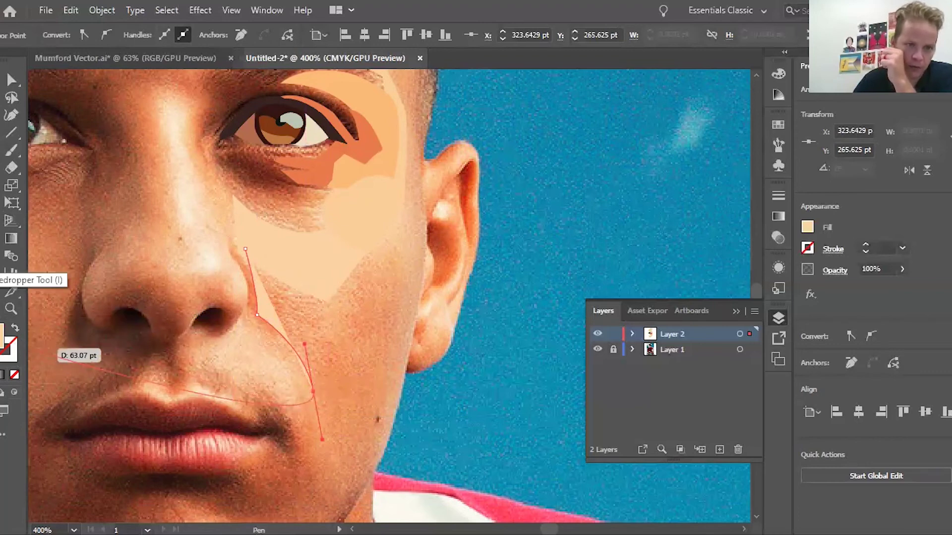
pyautogui.click(16, 376)
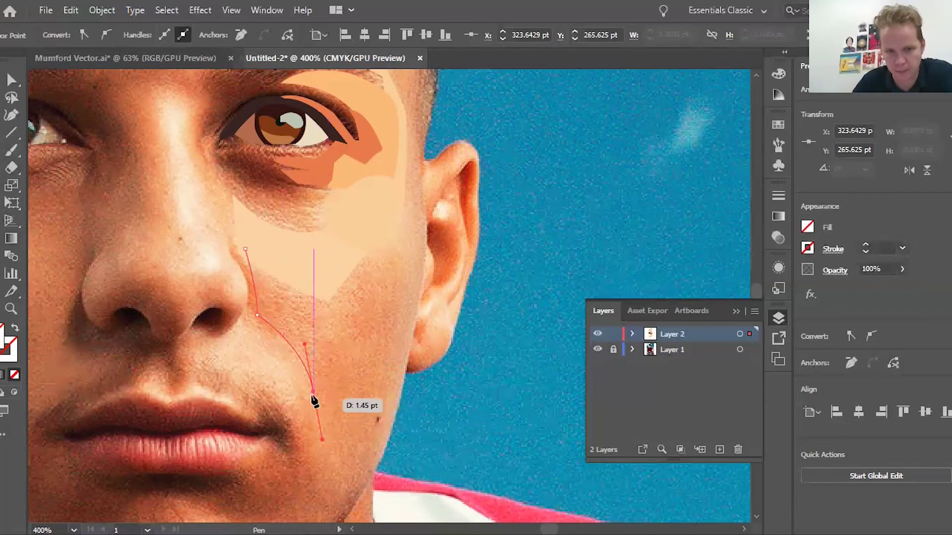
# Step: Extend the path down past the mouth corner to the jaw edge, then up along the jawline to the earlobe
pyautogui.scroll(-3, 333, 474)
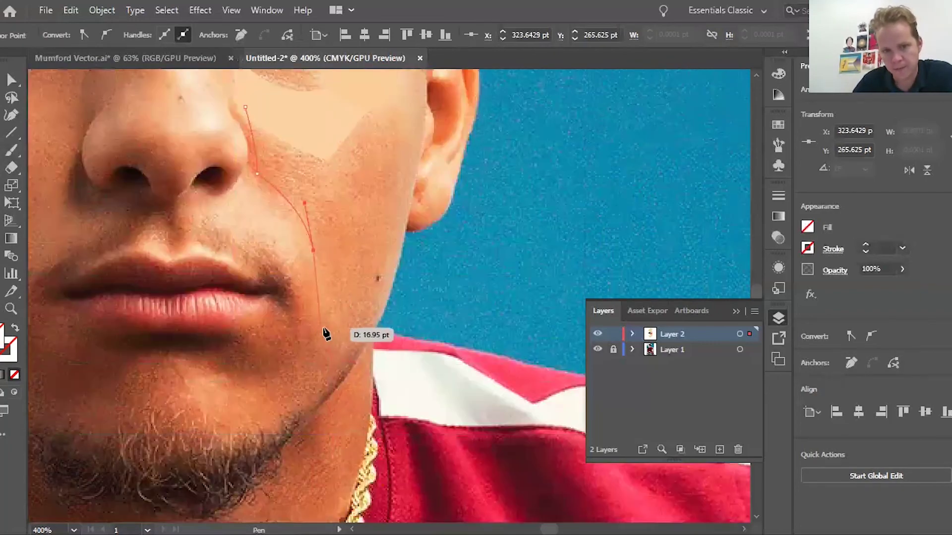
pyautogui.click(325, 330)
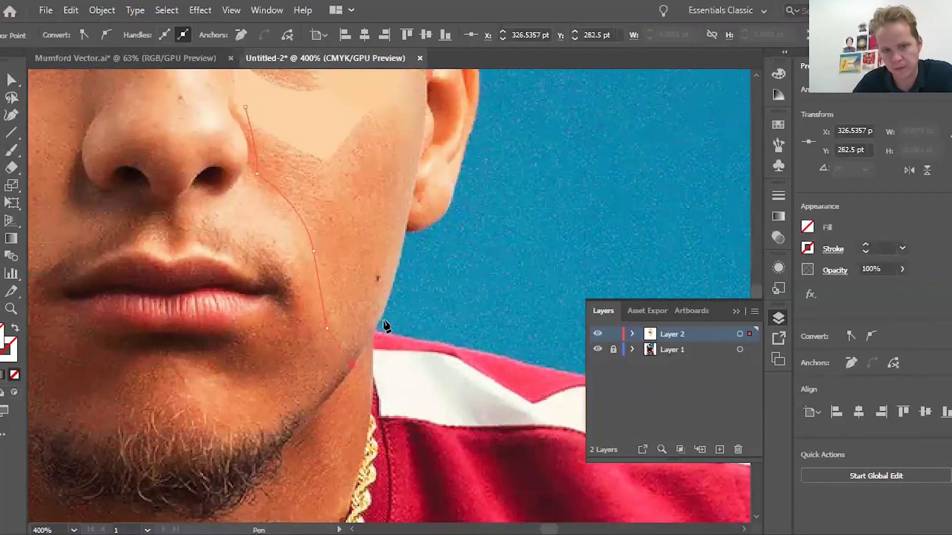
pyautogui.moveTo(351, 365); pyautogui.dragTo(401, 260)
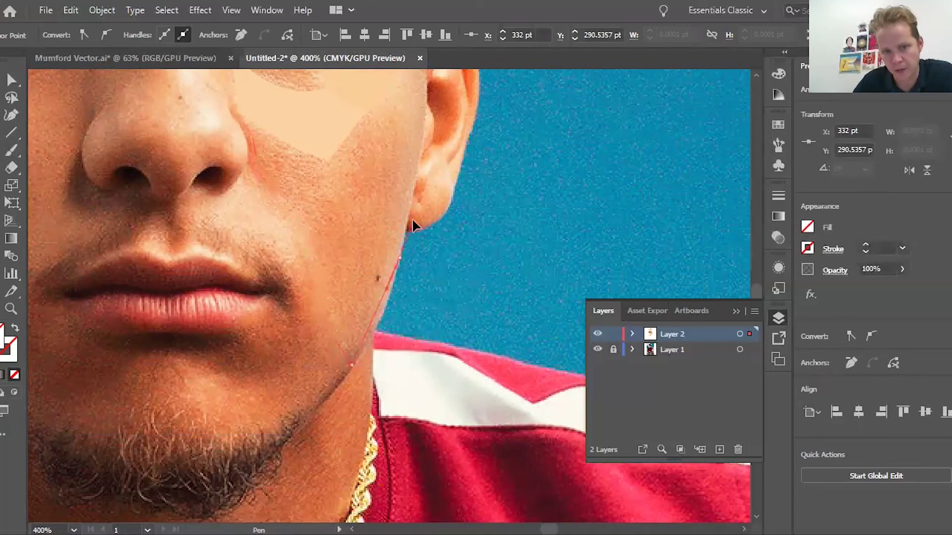
pyautogui.click(417, 173)
# Step: Continue the path up the face edge in front of the ear and along the sideburn to the temple hairline
pyautogui.scroll(3, 429, 347)
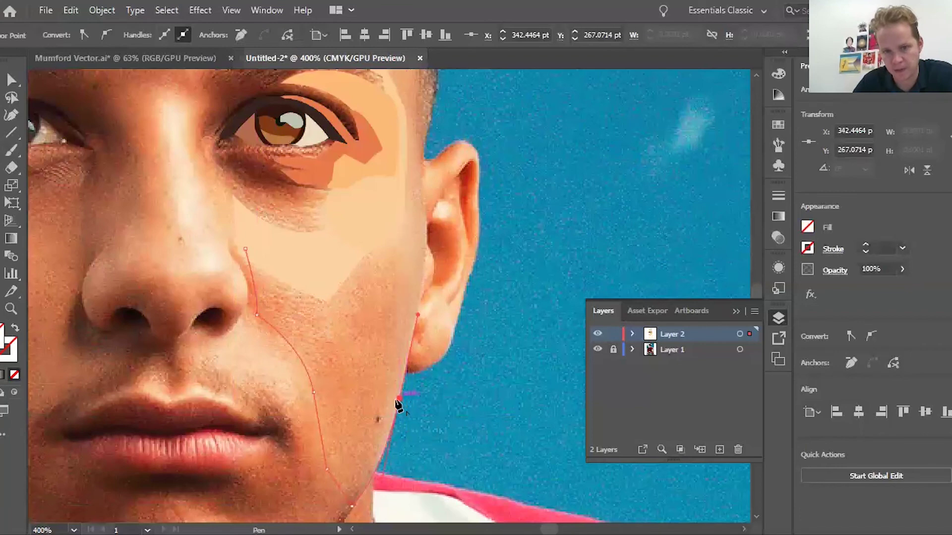
pyautogui.moveTo(418, 315); pyautogui.dragTo(425, 248)
pyautogui.click(424, 171)
pyautogui.click(419, 142)
pyautogui.scroll(2, 419, 142)
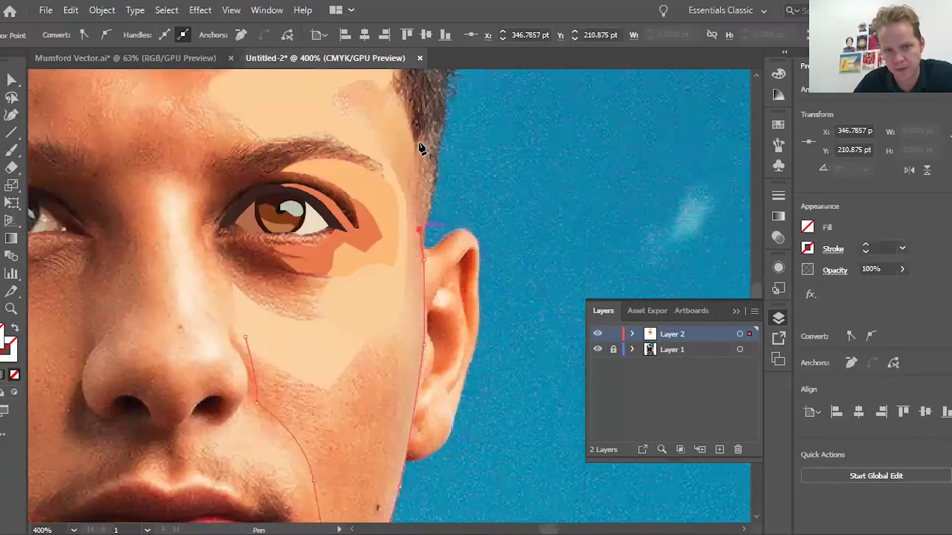
pyautogui.scroll(3, 421, 148)
pyautogui.moveTo(419, 318); pyautogui.dragTo(416, 237)
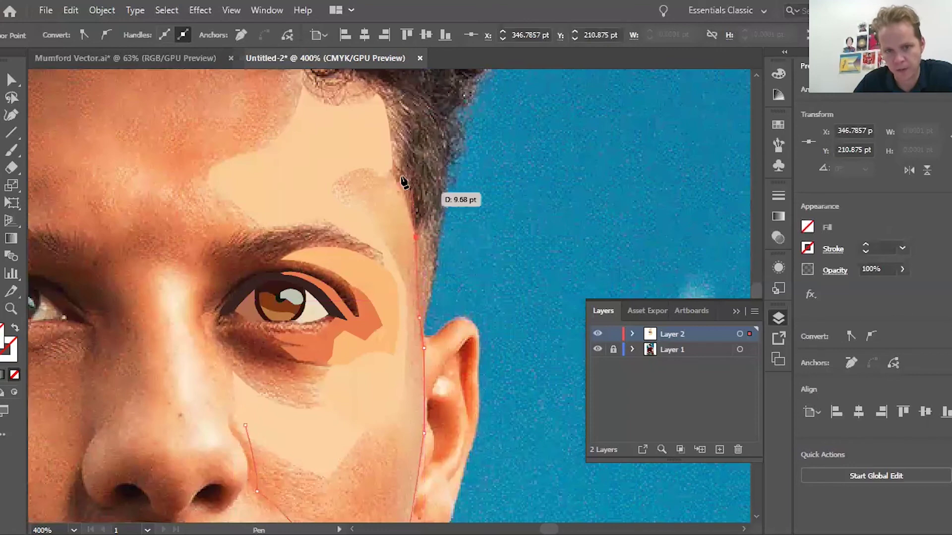
# Step: Carry the path up the hairline, back loosely inside the forehead and cheek highlight shapes, and close it at the starting point beside the nose
pyautogui.click(385, 150)
pyautogui.click(308, 159)
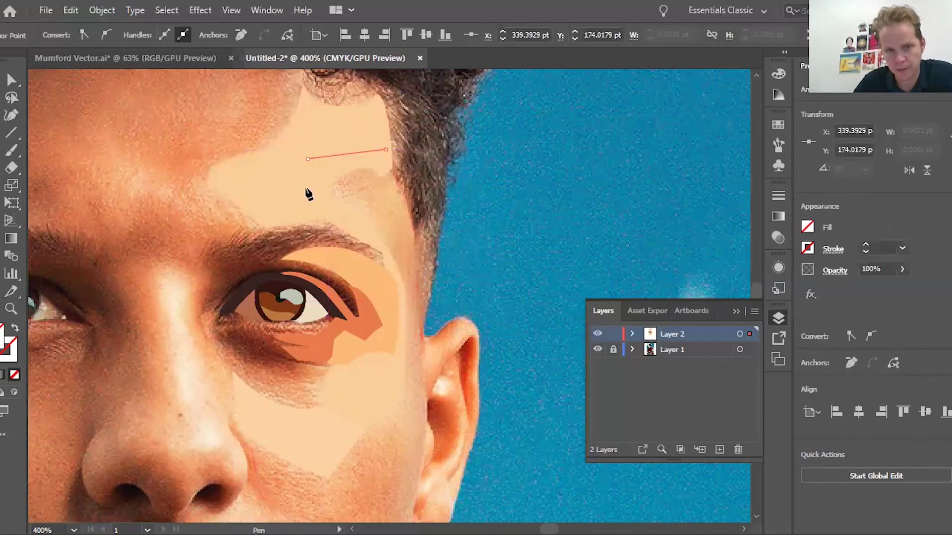
pyautogui.click(334, 216)
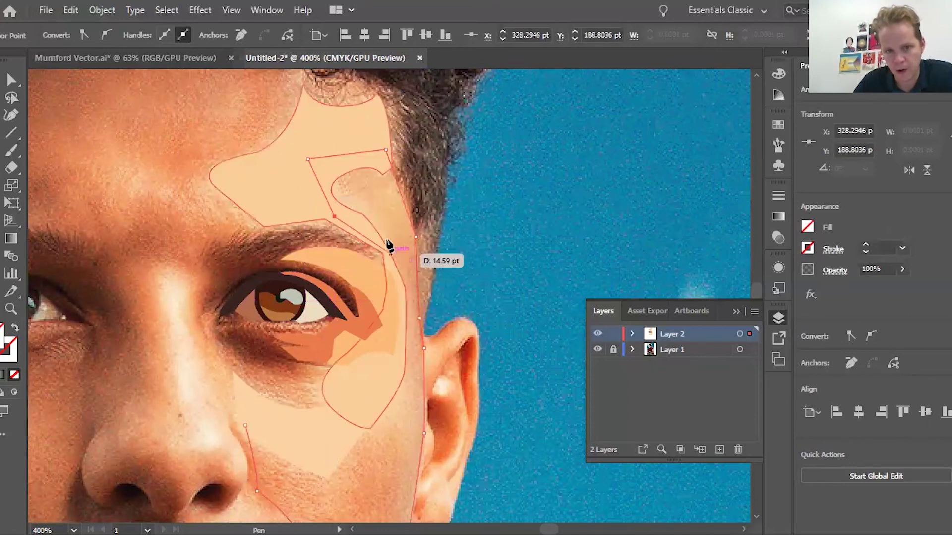
pyautogui.click(375, 240)
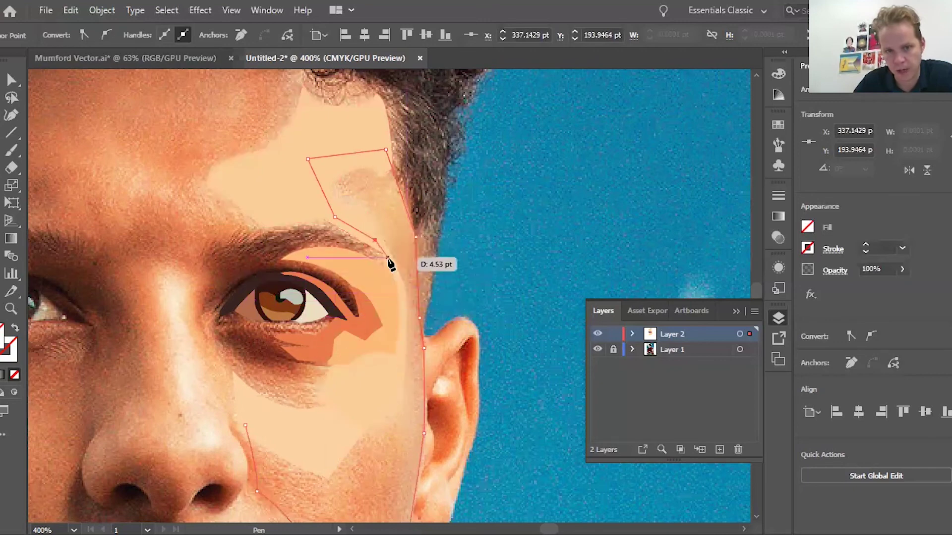
pyautogui.moveTo(389, 263); pyautogui.dragTo(389, 263)
pyautogui.click(387, 362)
pyautogui.click(339, 428)
pyautogui.moveTo(243, 425); pyautogui.dragTo(248, 430)
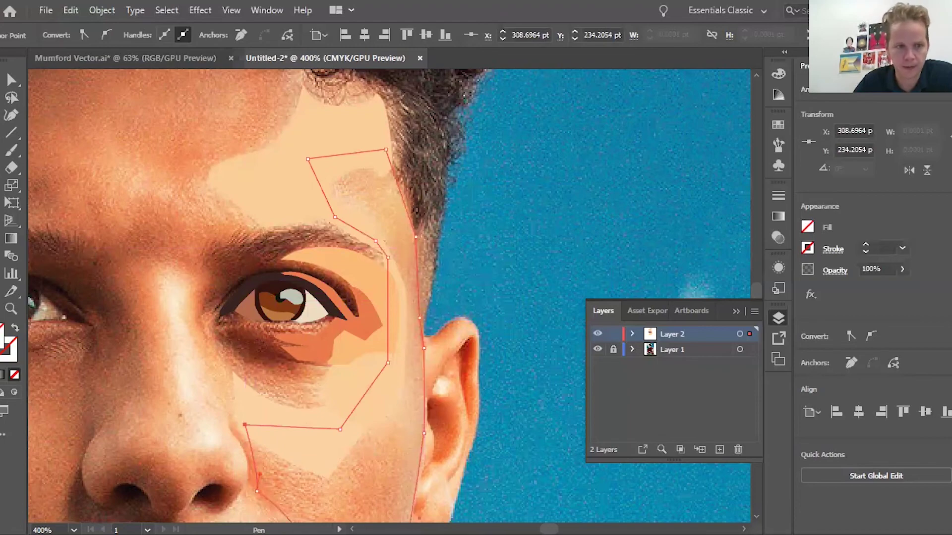
# Step: Fill the temple-to-jaw shape with orange sampled from the cheek, send it to the back, and deselect it
pyautogui.press('i')
pyautogui.click(380, 481)
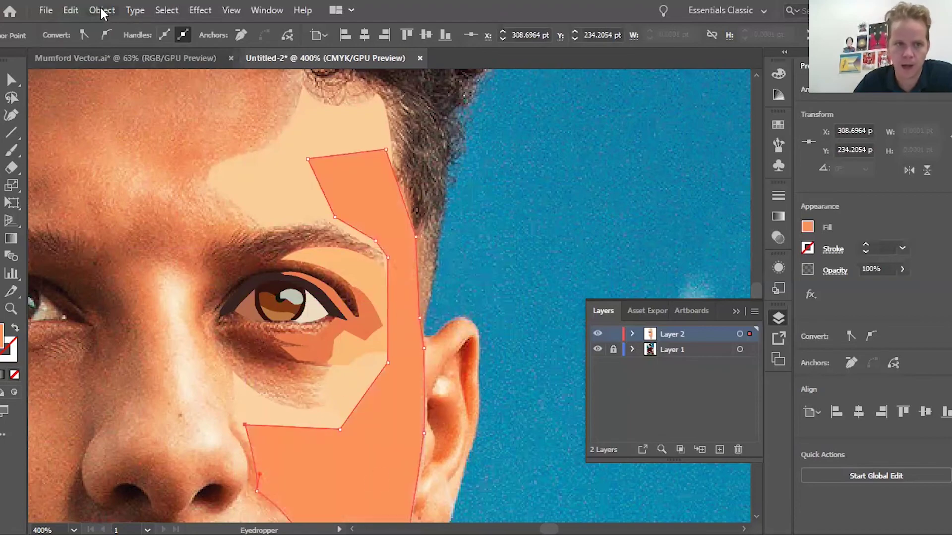
pyautogui.click(102, 10)
pyautogui.moveTo(154, 38)
pyautogui.click(389, 88)
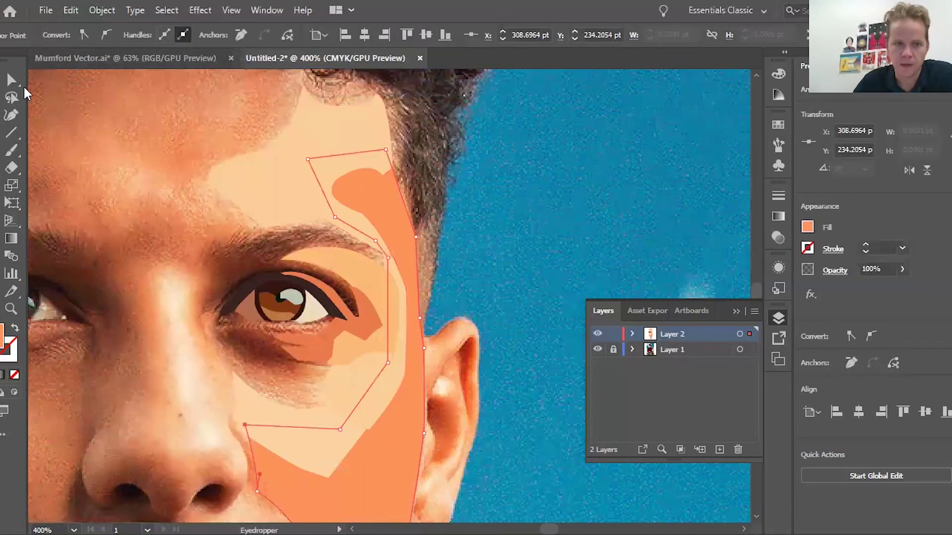
pyautogui.press('v')
pyautogui.click(507, 392)
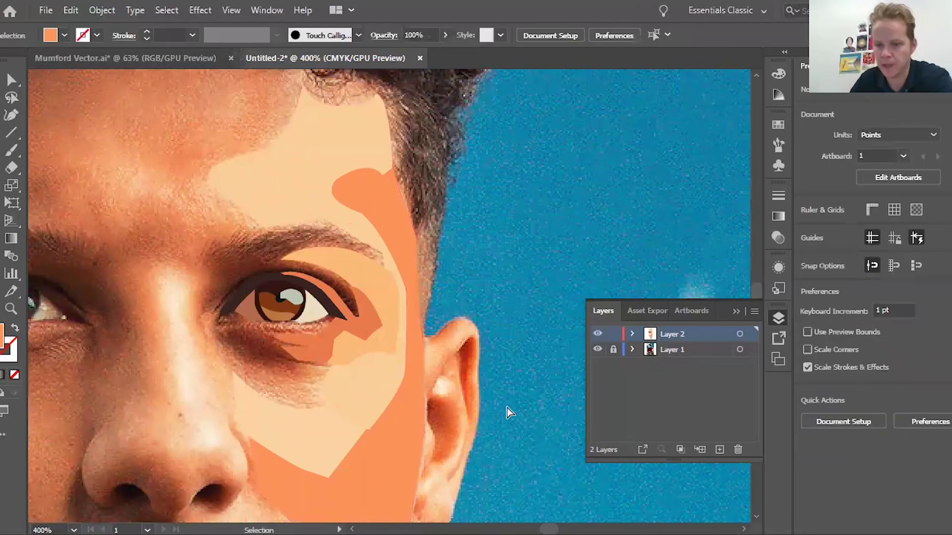
# Step: Hide and show Layer 1's reference photo repeatedly to examine the vector shapes on their own at full-portrait view
pyautogui.hotkey('ctrl', '-')
pyautogui.scroll(-5, 507, 405)
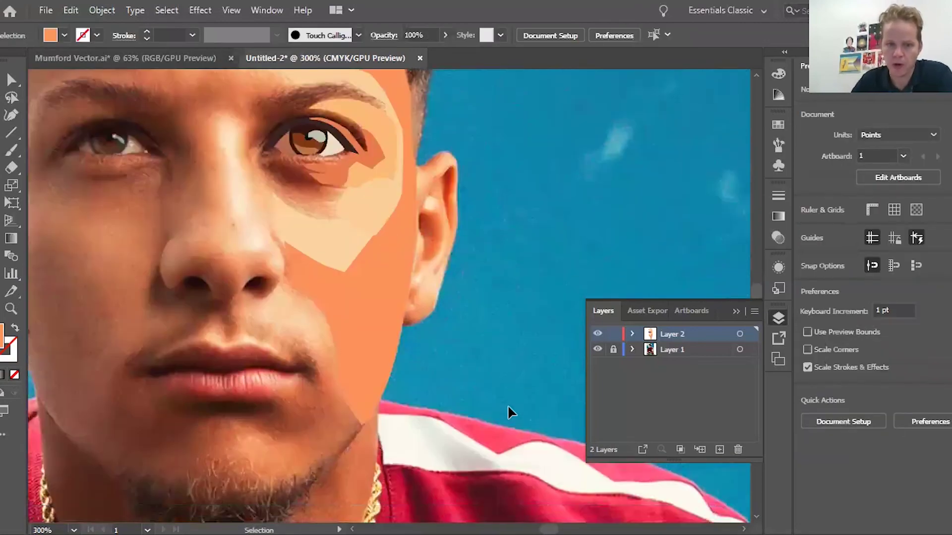
pyautogui.scroll(3, 453, 245)
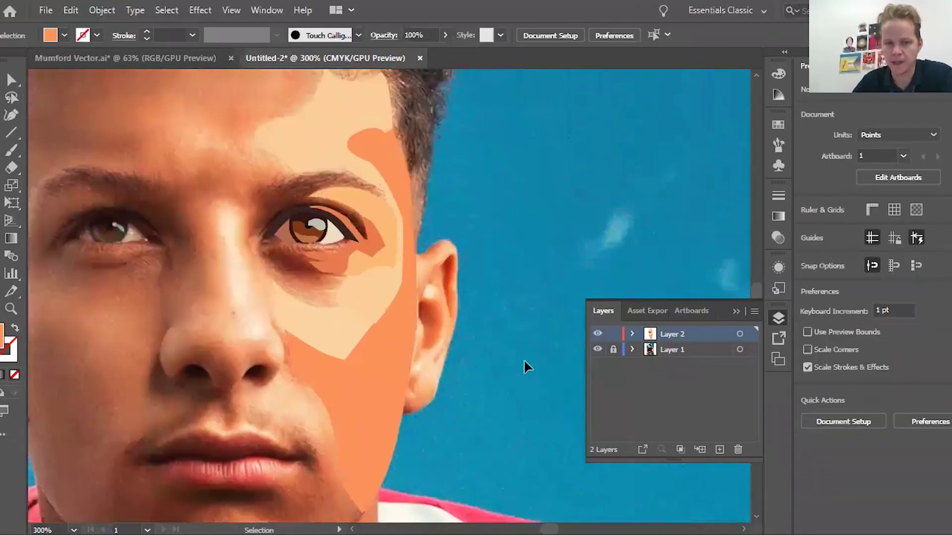
pyautogui.hotkey('ctrl', '-')
pyautogui.hotkey('ctrl', '-')
pyautogui.hotkey('ctrl', '-')
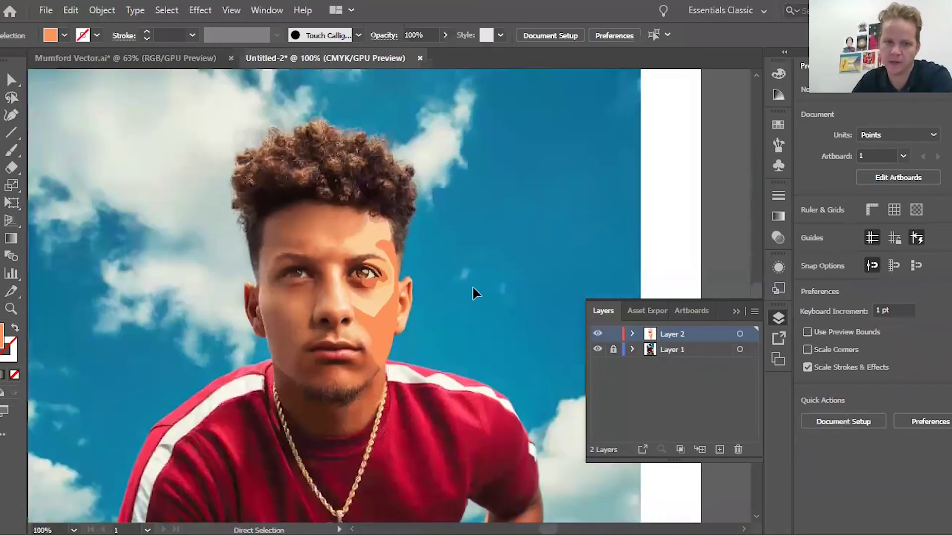
pyautogui.click(614, 350)
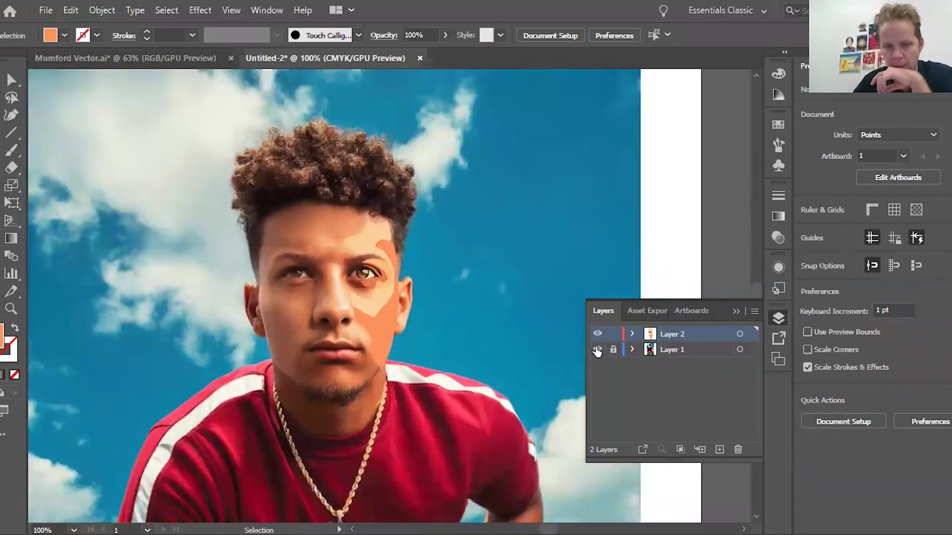
pyautogui.click(597, 350)
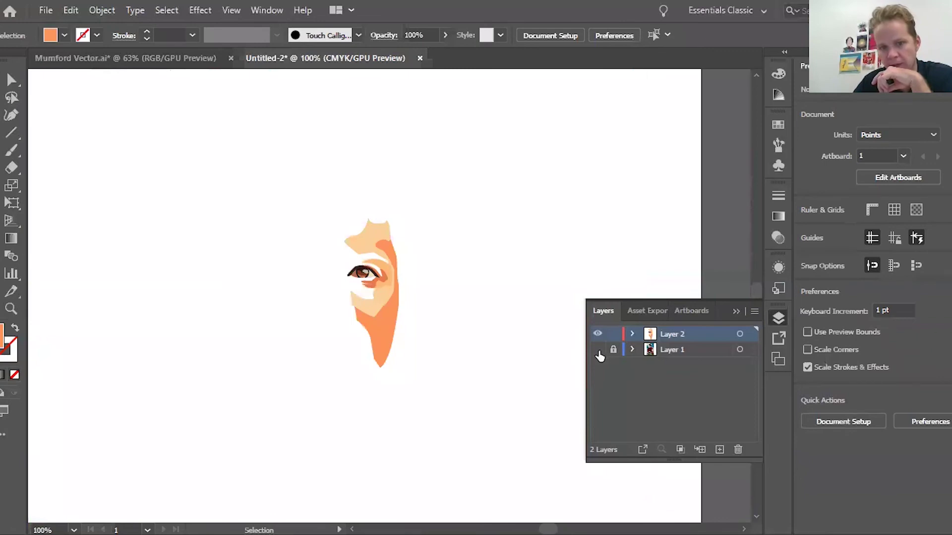
pyautogui.click(598, 351)
pyautogui.click(598, 351)
pyautogui.click(598, 351)
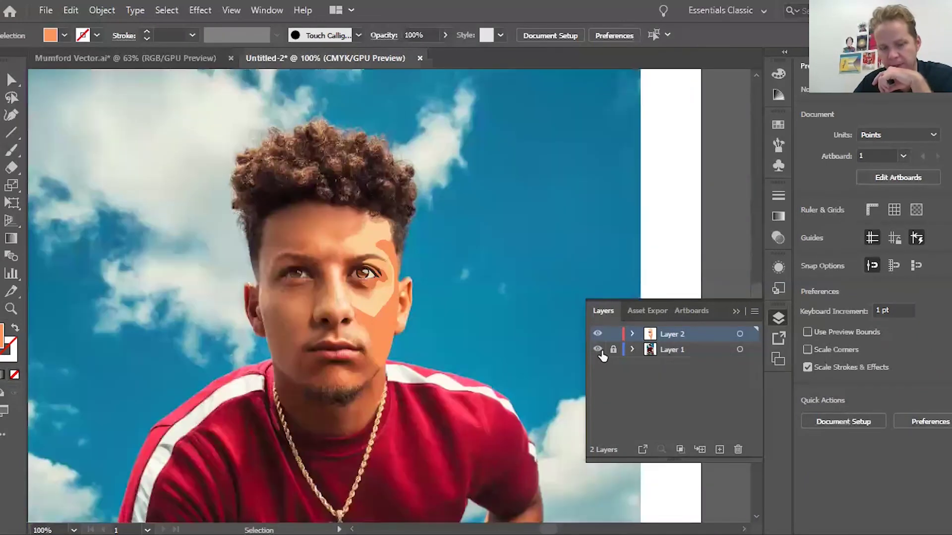
pyautogui.click(599, 351)
pyautogui.click(598, 351)
pyautogui.click(598, 351)
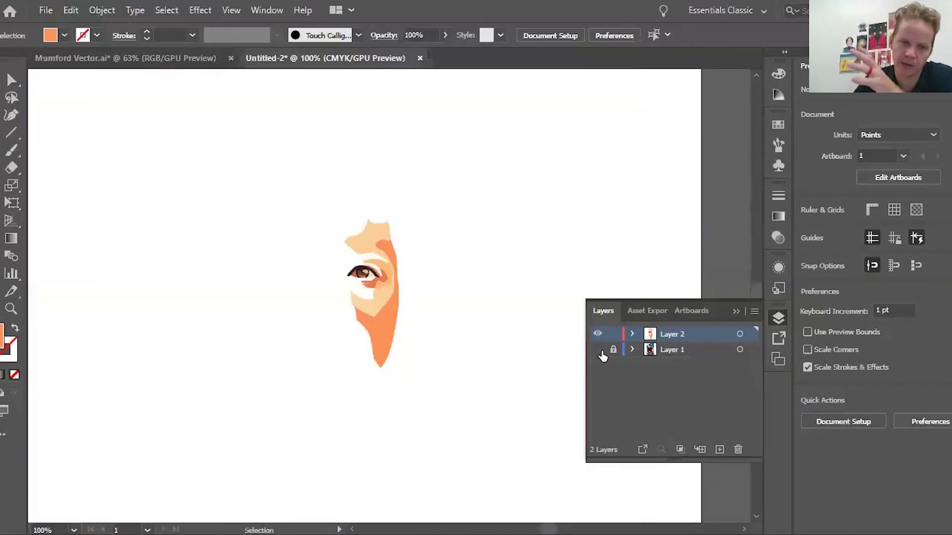
pyautogui.click(598, 351)
# Step: Hide and show Layer 2 repeatedly to compare the traced skin and eye shapes with the original photo
pyautogui.click(599, 335)
pyautogui.click(599, 335)
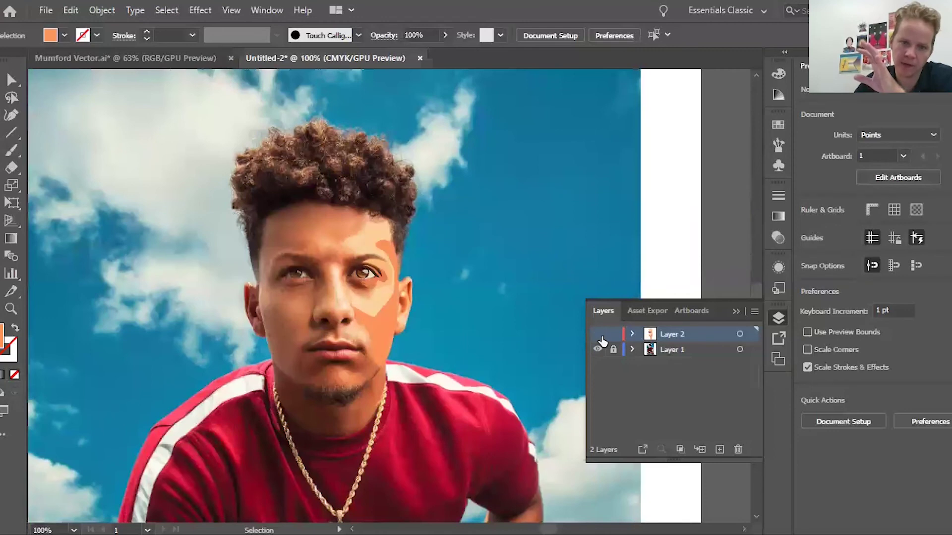
pyautogui.click(598, 335)
pyautogui.click(599, 335)
pyautogui.click(599, 335)
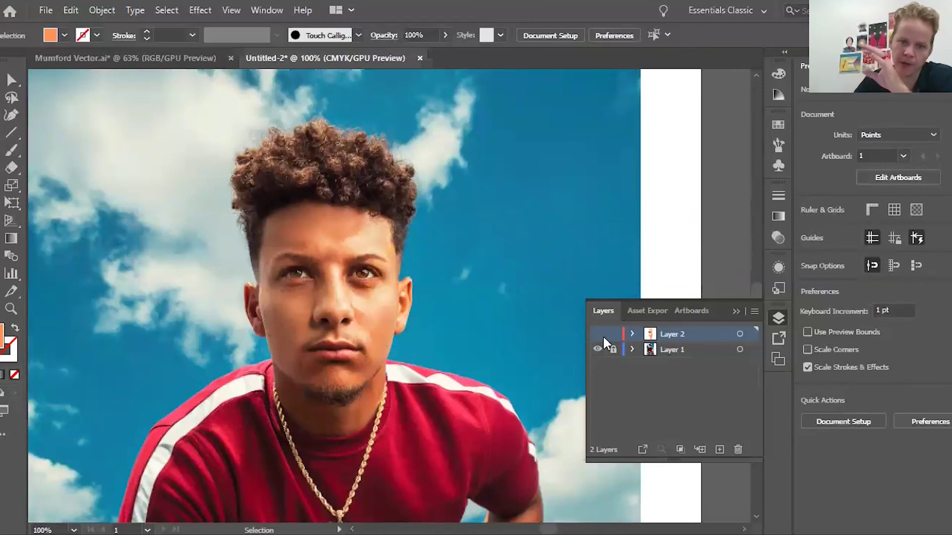
pyautogui.click(598, 335)
pyautogui.click(598, 335)
pyautogui.click(599, 336)
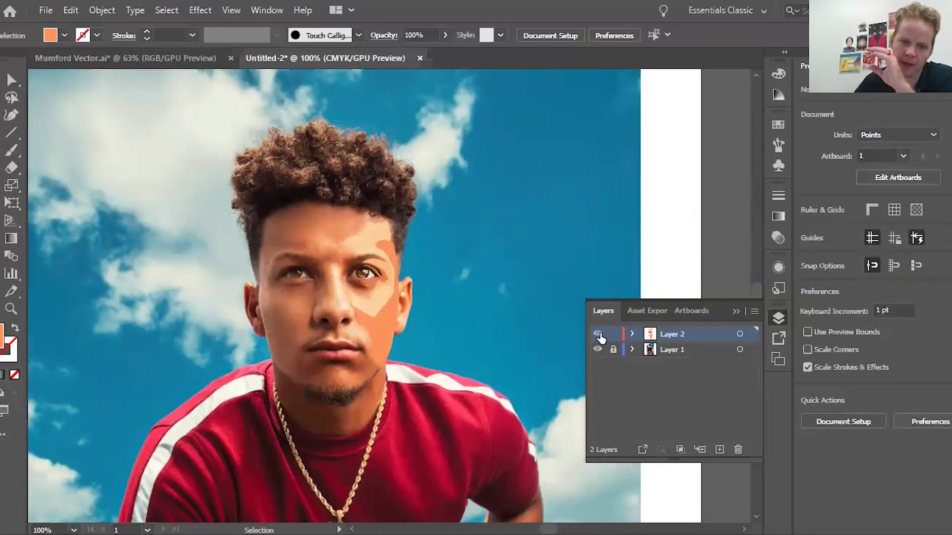
pyautogui.click(598, 335)
pyautogui.click(598, 335)
pyautogui.click(599, 335)
pyautogui.click(598, 335)
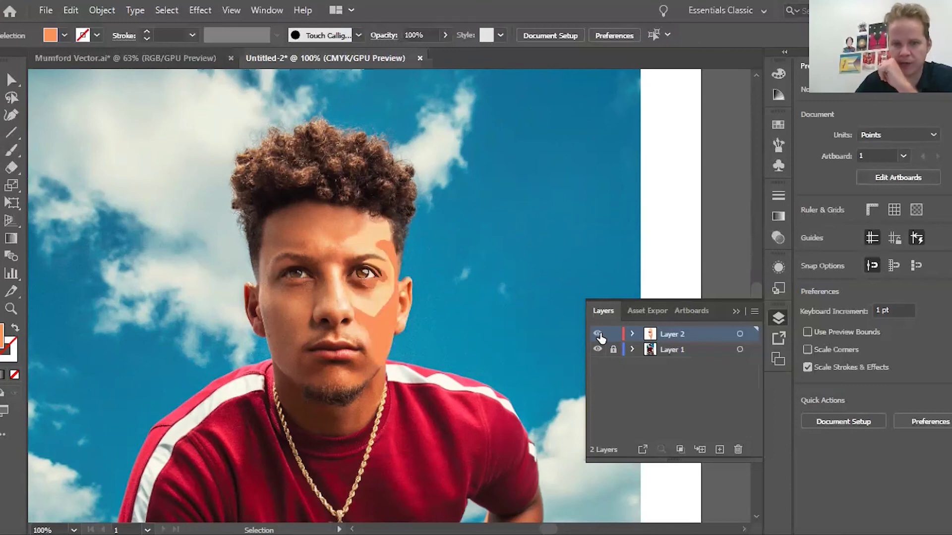
pyautogui.click(598, 335)
pyautogui.click(598, 335)
pyautogui.click(598, 336)
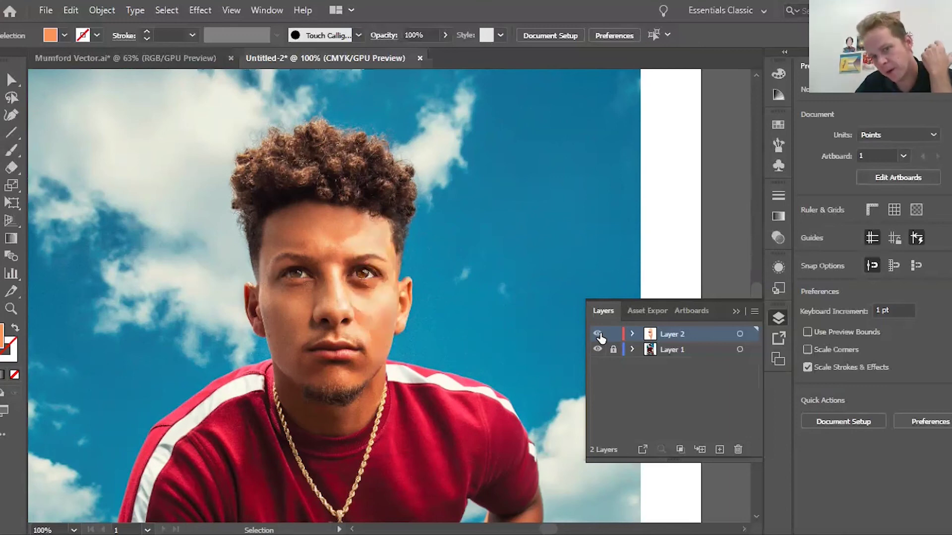
pyautogui.click(599, 335)
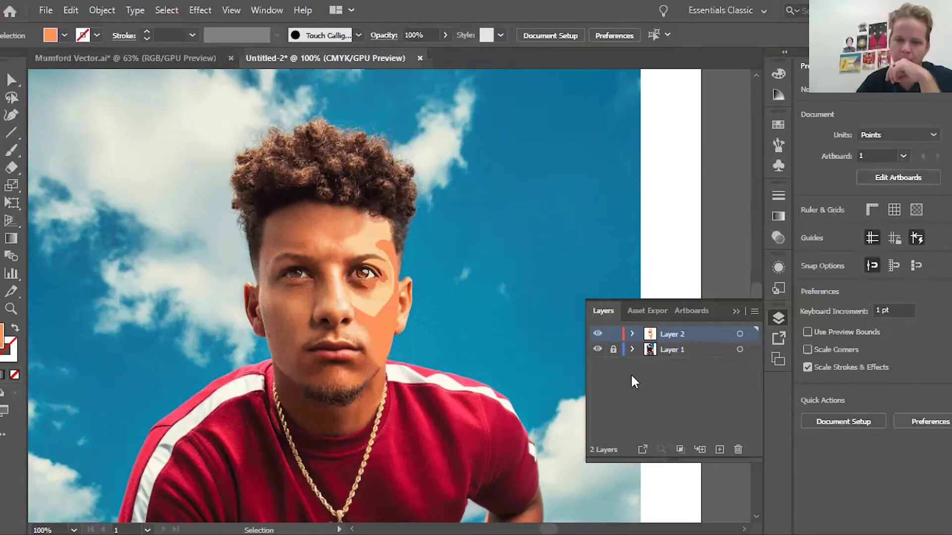
# Step: Set up the Paintbrush with a light blue 1 pt stroke and no fill for sketching guide lines over the face
pyautogui.press('a')
pyautogui.hotkey('ctrl', '=')
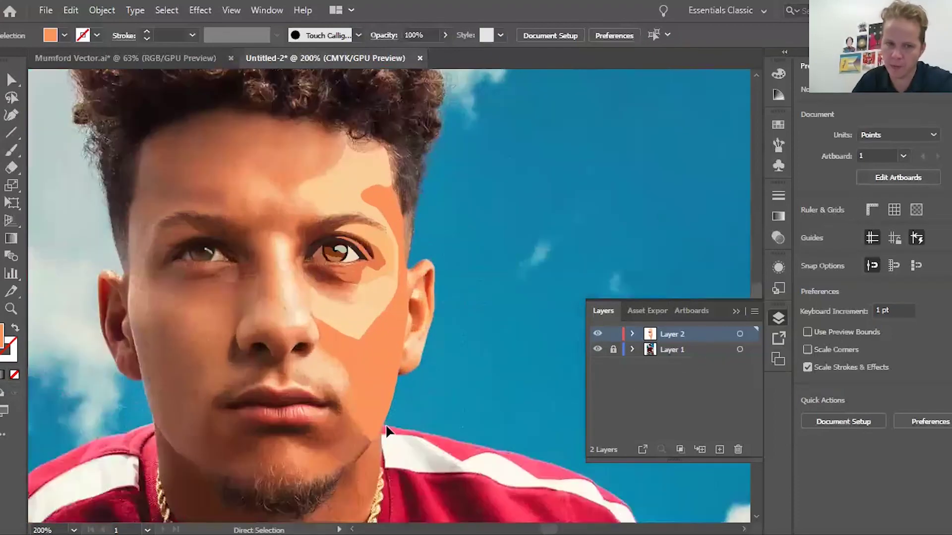
pyautogui.hscroll(-5, 389, 436)
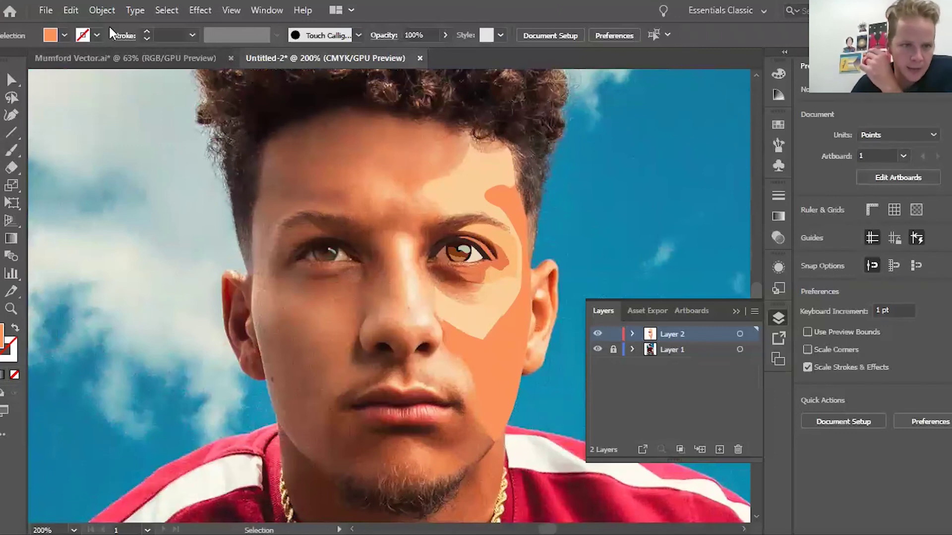
pyautogui.click(99, 35)
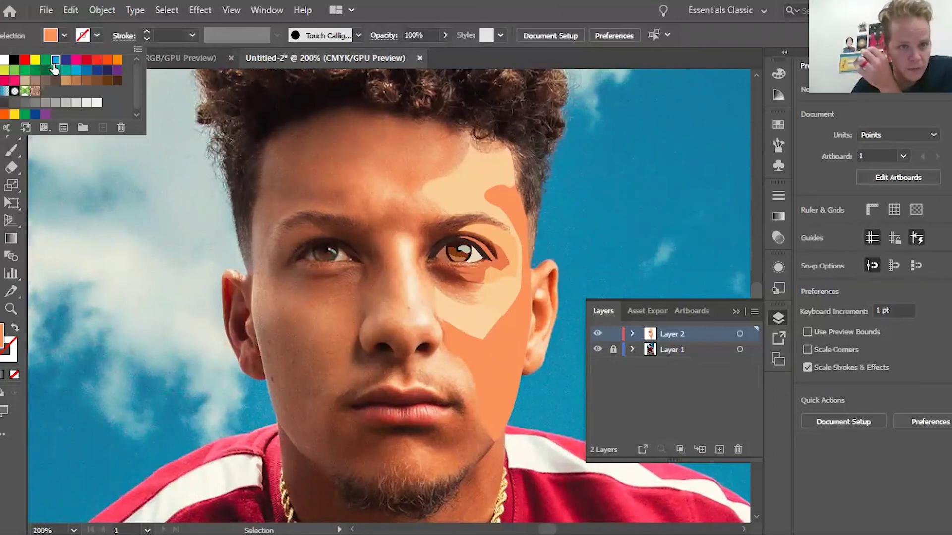
pyautogui.click(56, 60)
pyautogui.click(112, 191)
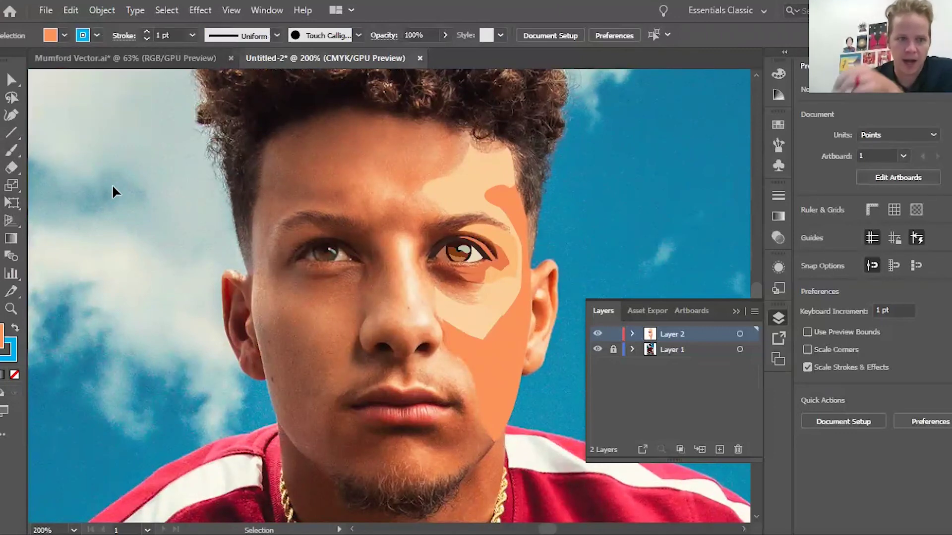
pyautogui.click(12, 149)
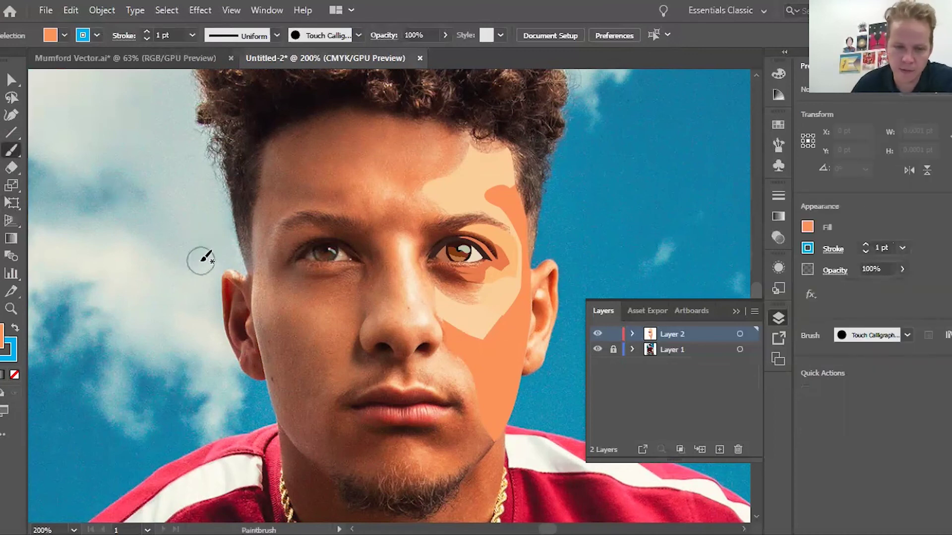
pyautogui.press('/')
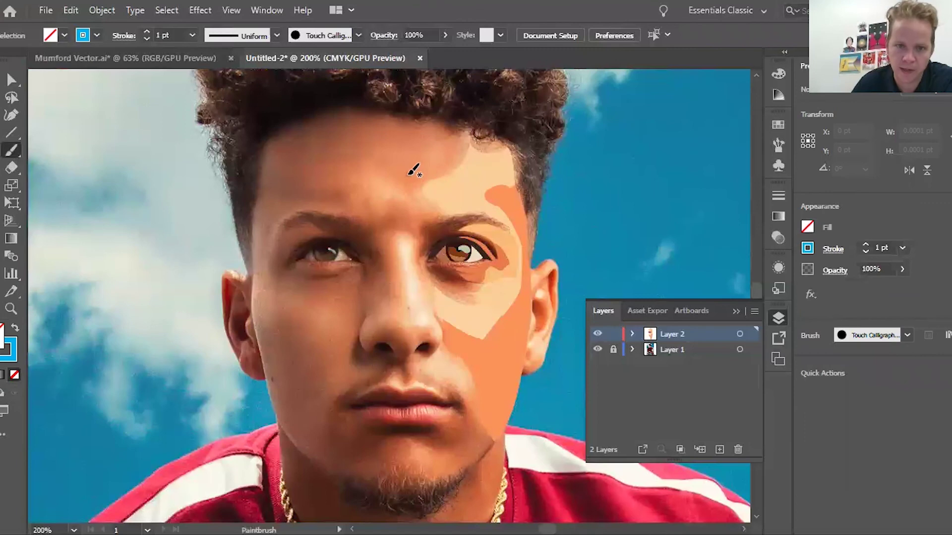
# Step: Sketch blue outlines around the nose-bridge highlight, the short edge beside it, and the mid-tone area on the nose's shaded side
pyautogui.hotkey('ctrl', '=')
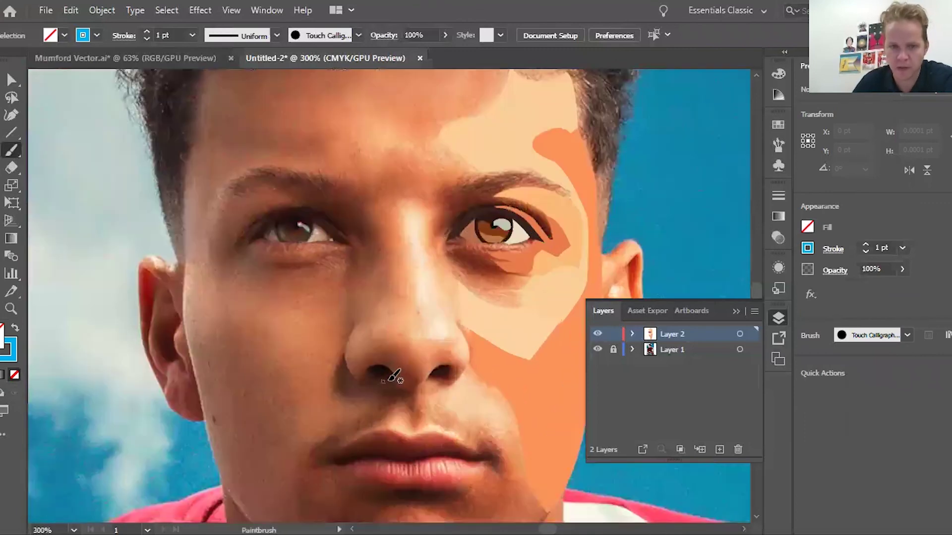
pyautogui.hscroll(4, 458, 270)
pyautogui.hscroll(-3, 457, 270)
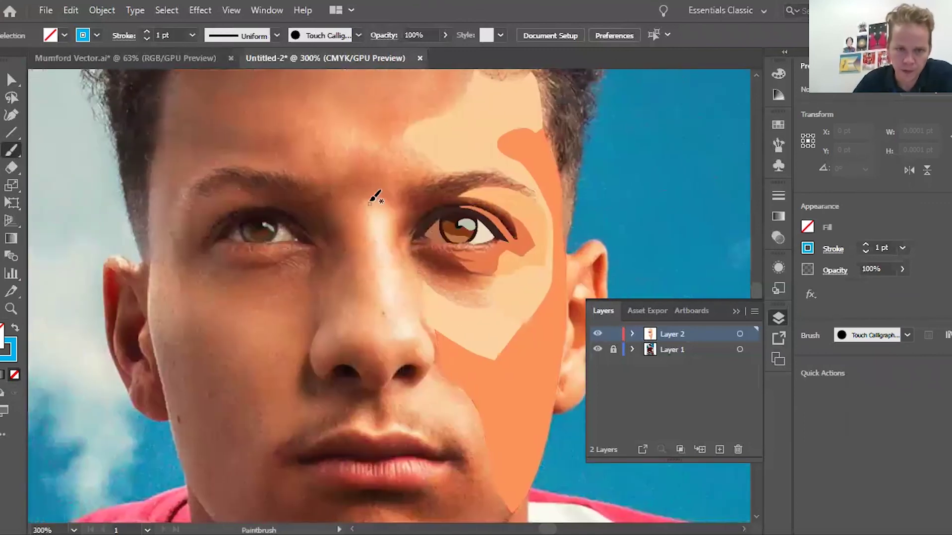
pyautogui.moveTo(390, 218)
pyautogui.mouseDown()
pyautogui.moveTo(374, 206)
pyautogui.moveTo(369, 228)
pyautogui.moveTo(382, 323)
pyautogui.moveTo(391, 338)
pyautogui.moveTo(415, 341)
pyautogui.moveTo(422, 317)
pyautogui.moveTo(390, 214)
pyautogui.mouseUp()
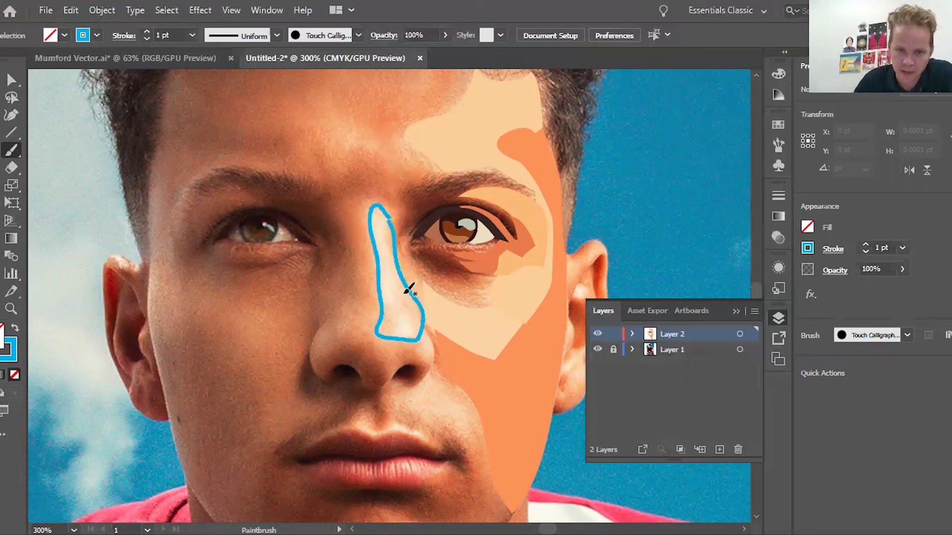
pyautogui.moveTo(425, 282); pyautogui.dragTo(395, 245)
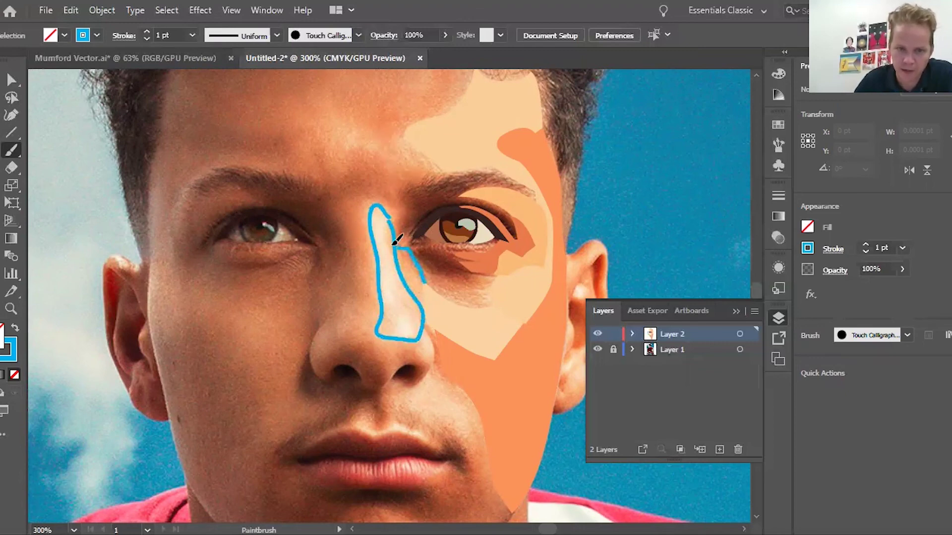
pyautogui.moveTo(367, 205)
pyautogui.mouseDown()
pyautogui.moveTo(336, 214)
pyautogui.moveTo(367, 294)
pyautogui.moveTo(343, 323)
pyautogui.moveTo(373, 337)
pyautogui.mouseUp()
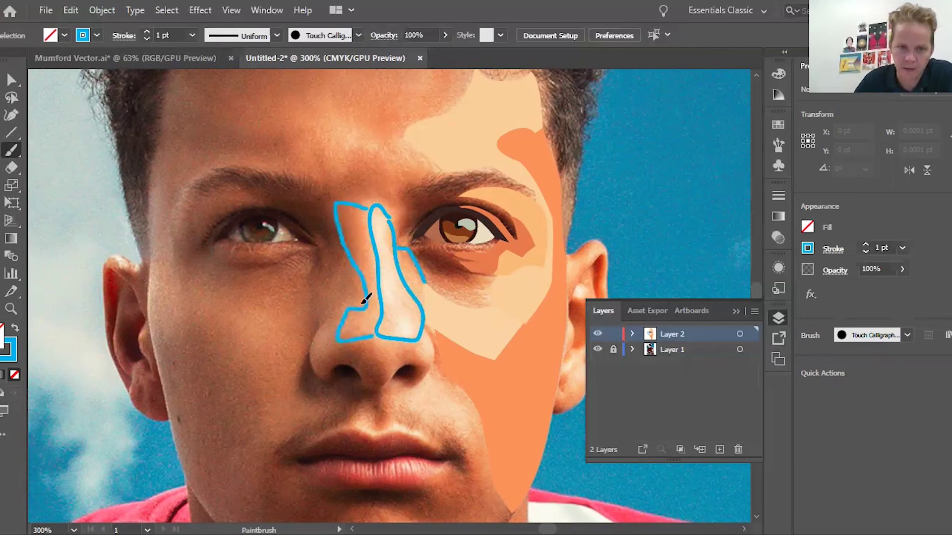
# Step: Outline the brow and inner eye-socket shadow on the untraced side, and the cheek shape from under the eye down beside the mouth
pyautogui.moveTo(344, 247)
pyautogui.mouseDown()
pyautogui.moveTo(330, 269)
pyautogui.moveTo(312, 268)
pyautogui.moveTo(313, 242)
pyautogui.mouseUp()
pyautogui.moveTo(338, 195)
pyautogui.mouseDown()
pyautogui.moveTo(294, 176)
pyautogui.moveTo(247, 172)
pyautogui.moveTo(208, 175)
pyautogui.moveTo(178, 209)
pyautogui.moveTo(243, 192)
pyautogui.moveTo(317, 241)
pyautogui.mouseUp()
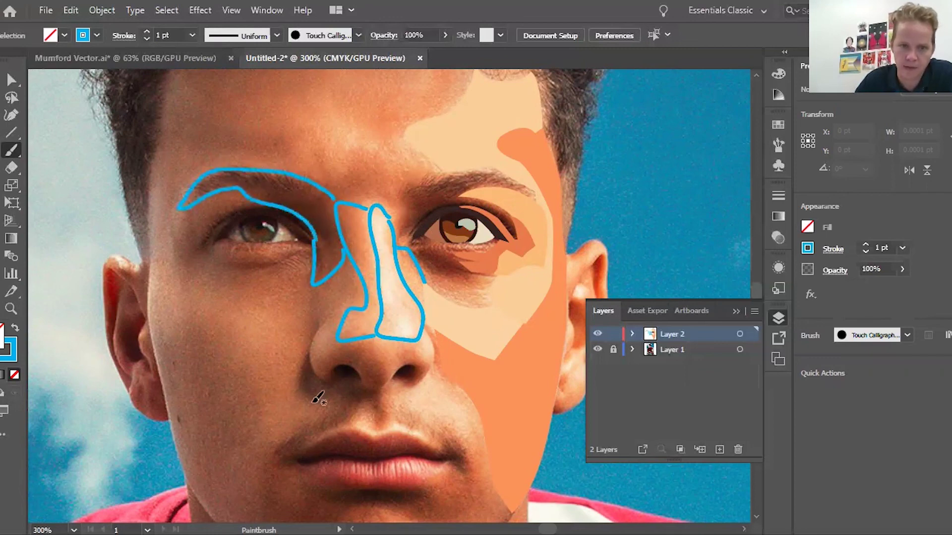
pyautogui.moveTo(196, 262)
pyautogui.mouseDown()
pyautogui.moveTo(200, 281)
pyautogui.moveTo(244, 304)
pyautogui.moveTo(276, 308)
pyautogui.moveTo(311, 284)
pyautogui.mouseUp()
pyautogui.moveTo(196, 263)
pyautogui.mouseDown()
pyautogui.moveTo(160, 276)
pyautogui.moveTo(157, 321)
pyautogui.moveTo(168, 350)
pyautogui.mouseUp()
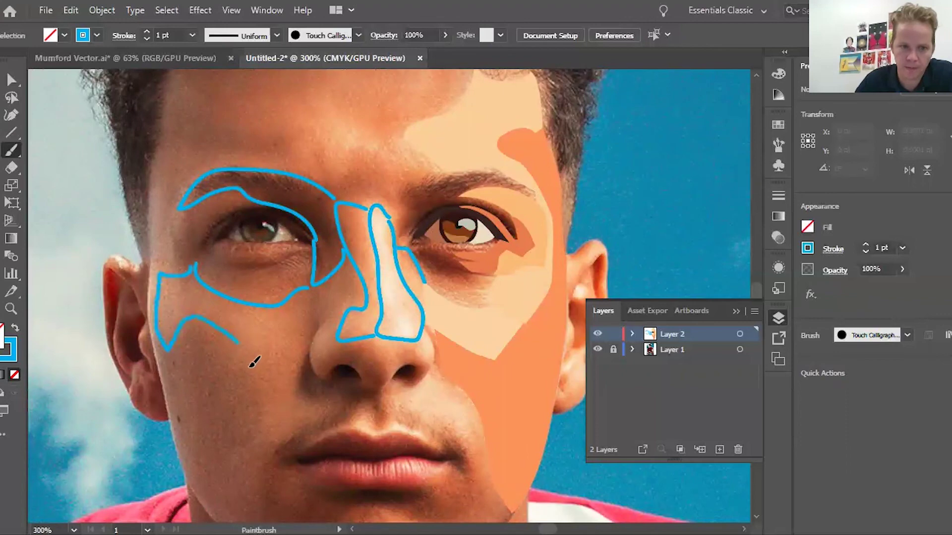
pyautogui.moveTo(253, 361)
pyautogui.mouseDown()
pyautogui.moveTo(239, 449)
pyautogui.moveTo(266, 485)
pyautogui.moveTo(266, 465)
pyautogui.moveTo(286, 443)
pyautogui.moveTo(316, 433)
pyautogui.moveTo(345, 404)
pyautogui.moveTo(297, 385)
pyautogui.moveTo(314, 344)
pyautogui.moveTo(306, 290)
pyautogui.moveTo(315, 336)
pyautogui.moveTo(348, 311)
pyautogui.mouseUp()
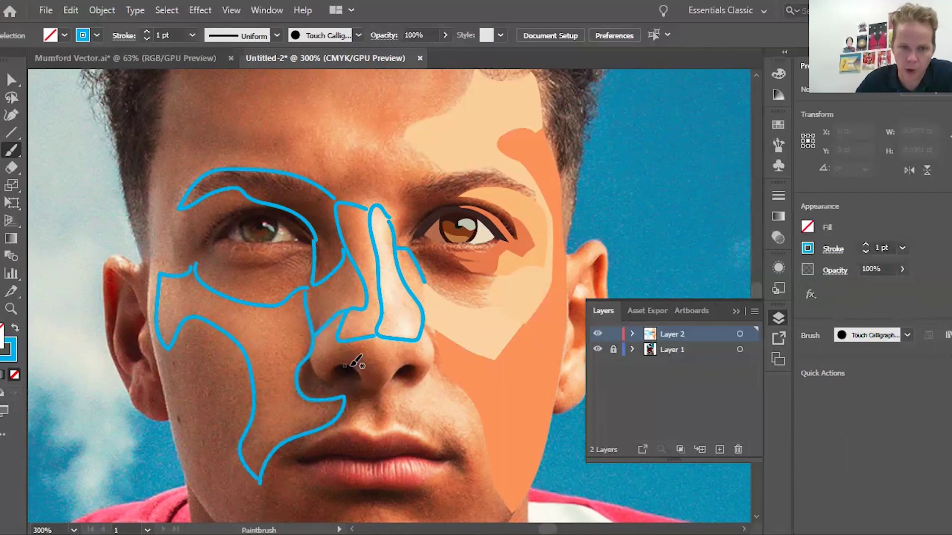
# Step: Sketch guide lines around both nostrils and the underside and tip of the nose
pyautogui.moveTo(362, 382)
pyautogui.mouseDown()
pyautogui.moveTo(350, 362)
pyautogui.moveTo(334, 371)
pyautogui.moveTo(339, 380)
pyautogui.moveTo(313, 358)
pyautogui.mouseUp()
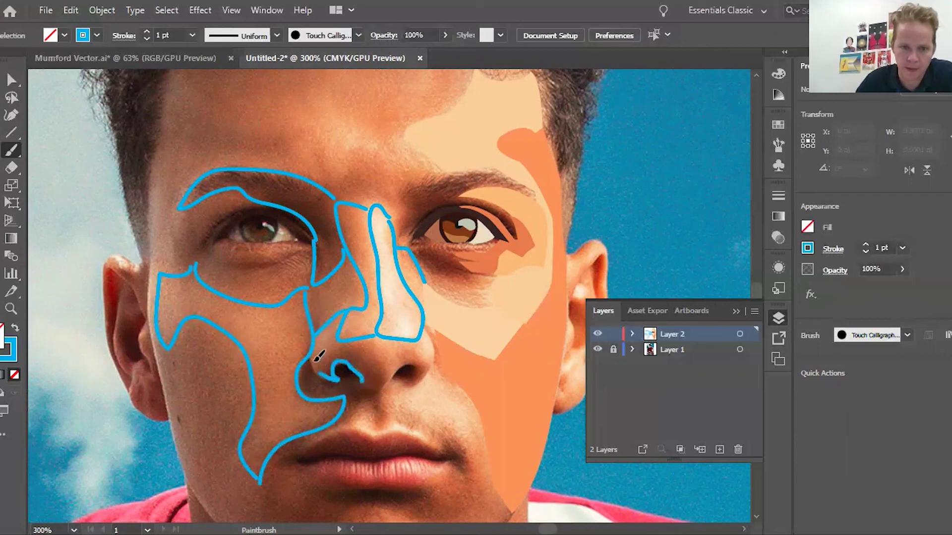
pyautogui.moveTo(371, 388)
pyautogui.mouseDown()
pyautogui.moveTo(413, 365)
pyautogui.moveTo(418, 379)
pyautogui.mouseUp()
pyautogui.moveTo(376, 337)
pyautogui.mouseDown()
pyautogui.moveTo(411, 350)
pyautogui.moveTo(433, 356)
pyautogui.moveTo(430, 364)
pyautogui.moveTo(436, 356)
pyautogui.moveTo(423, 376)
pyautogui.moveTo(387, 390)
pyautogui.mouseUp()
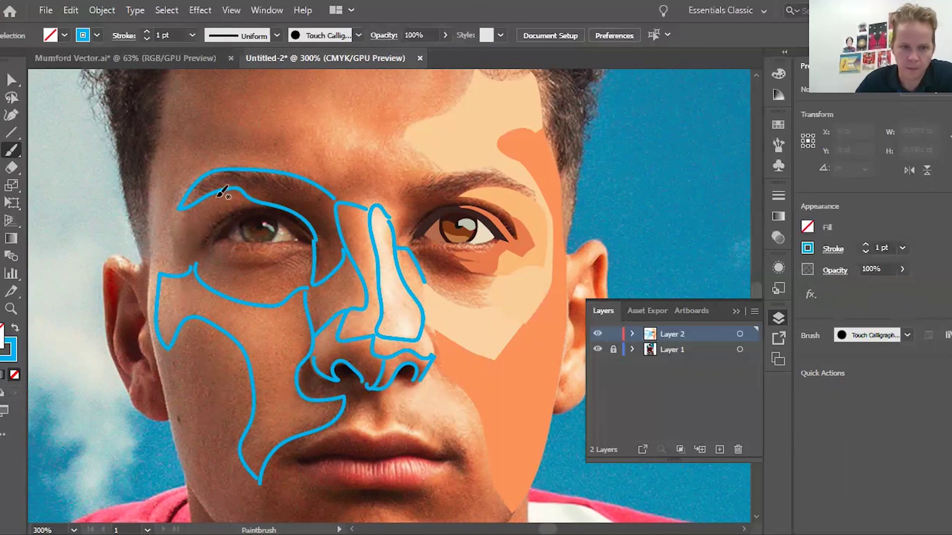
# Step: Outline the lower forehead area above the brows, the crease under the untraced eye, and the contour around its outer socket
pyautogui.moveTo(157, 272)
pyautogui.mouseDown()
pyautogui.moveTo(153, 173)
pyautogui.moveTo(166, 127)
pyautogui.moveTo(276, 148)
pyautogui.moveTo(291, 148)
pyautogui.moveTo(313, 123)
pyautogui.moveTo(347, 164)
pyautogui.moveTo(366, 156)
pyautogui.moveTo(410, 181)
pyautogui.moveTo(412, 199)
pyautogui.moveTo(392, 218)
pyautogui.mouseUp()
pyautogui.moveTo(300, 253)
pyautogui.mouseDown()
pyautogui.moveTo(244, 274)
pyautogui.moveTo(223, 263)
pyautogui.moveTo(300, 253)
pyautogui.mouseUp()
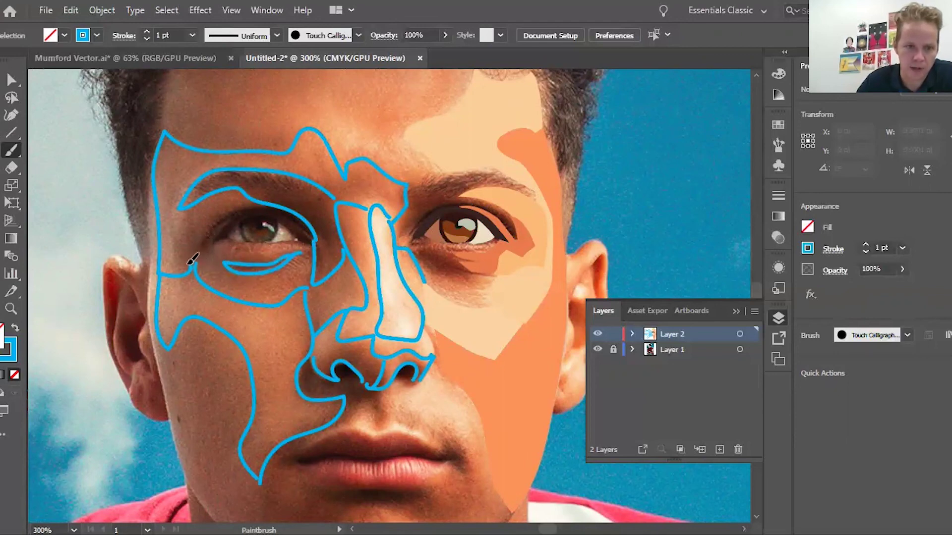
pyautogui.moveTo(191, 262)
pyautogui.mouseDown()
pyautogui.moveTo(176, 242)
pyautogui.moveTo(184, 216)
pyautogui.mouseUp()
pyautogui.moveTo(196, 263)
pyautogui.mouseDown()
pyautogui.moveTo(221, 222)
pyautogui.moveTo(263, 202)
pyautogui.mouseUp()
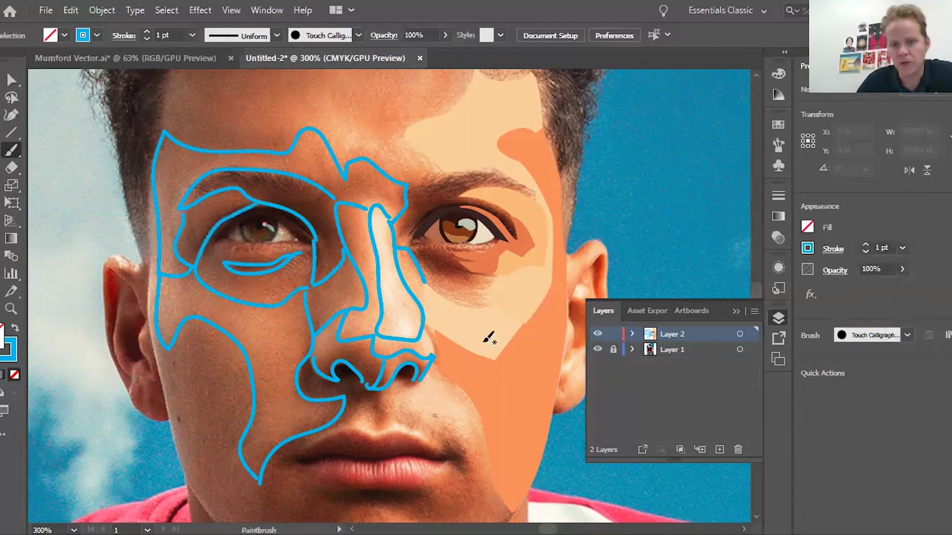
pyautogui.hotkey('ctrl', '-')
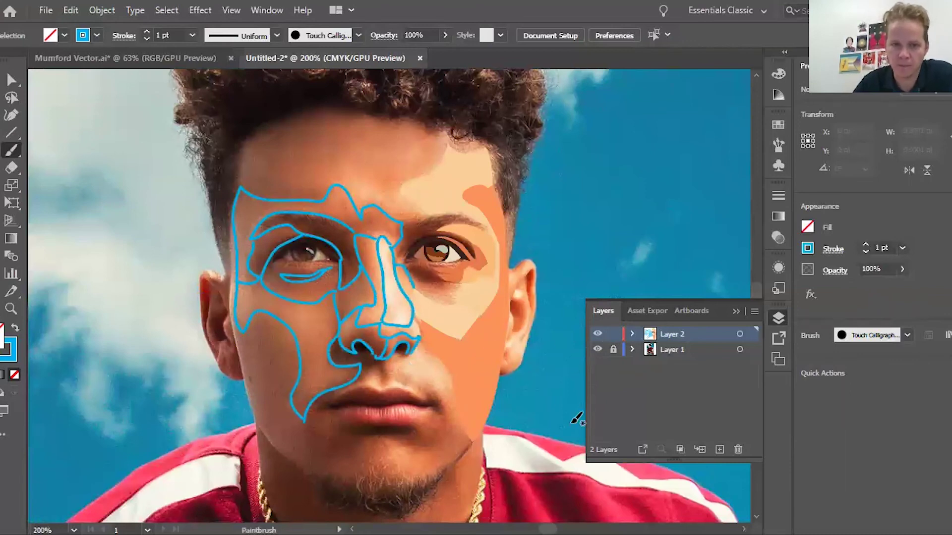
pyautogui.hscroll(2, 576, 419)
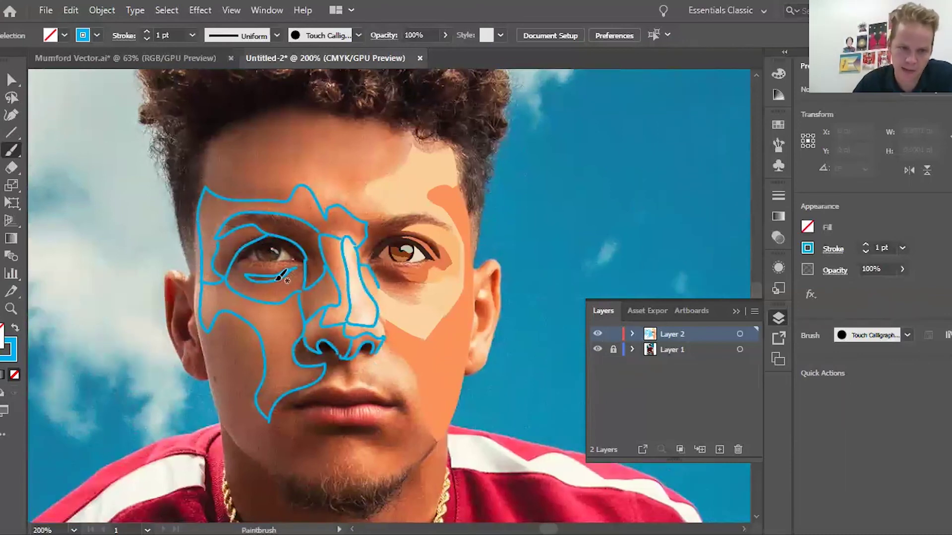